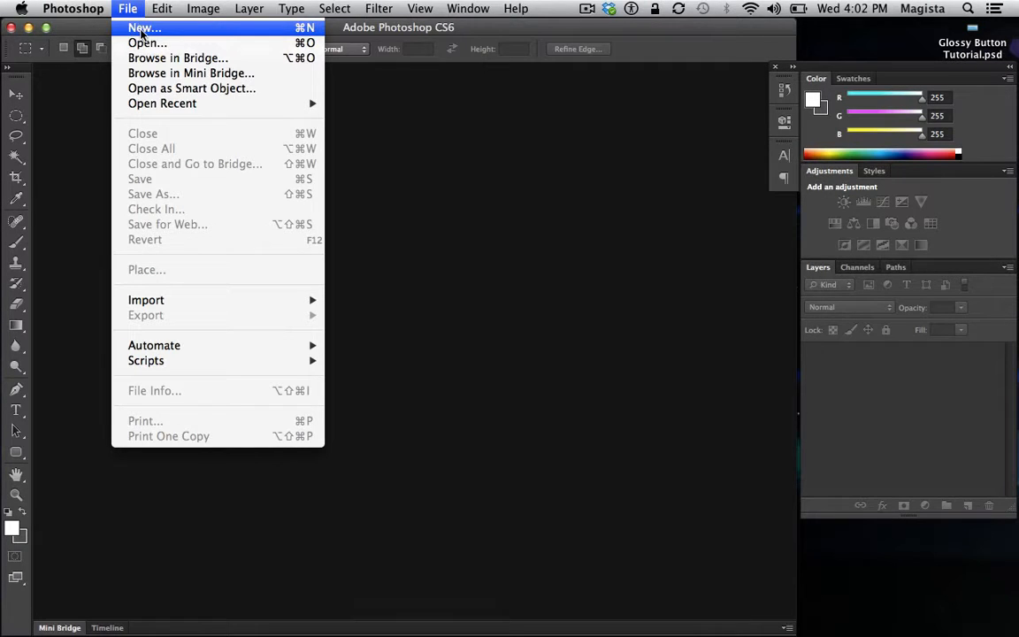
# Step: Create a new document named User Interface, 800 by 500 pixels at 72 pixels/inch, in RGB Color with a white background
pyautogui.click(141, 29)
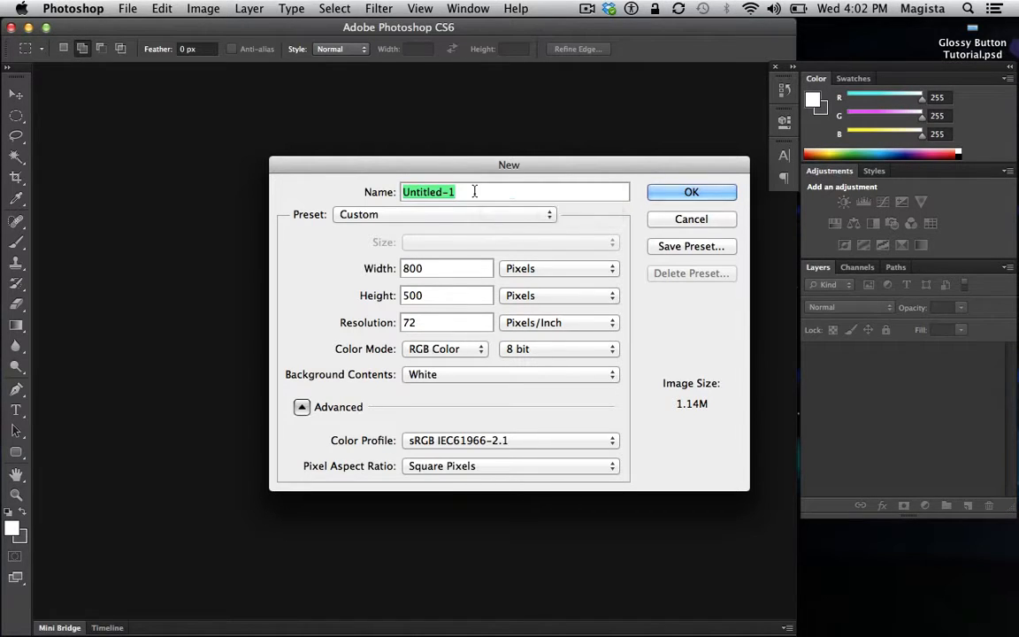
pyautogui.write('D')
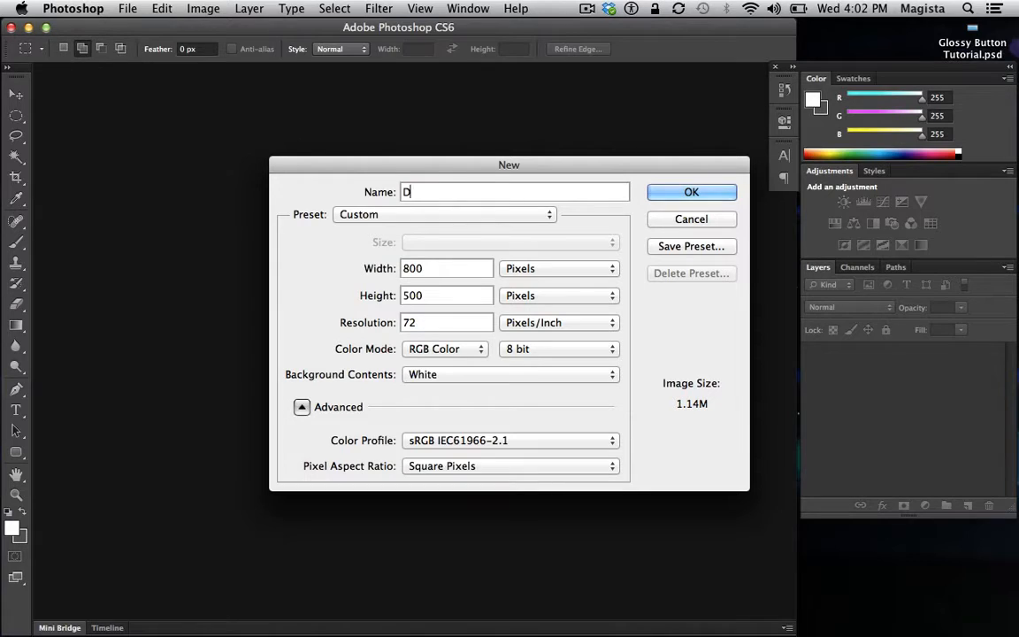
pyautogui.press('BackSpace')
pyautogui.write('User Interface')
pyautogui.click(457, 268)
pyautogui.click(541, 269)
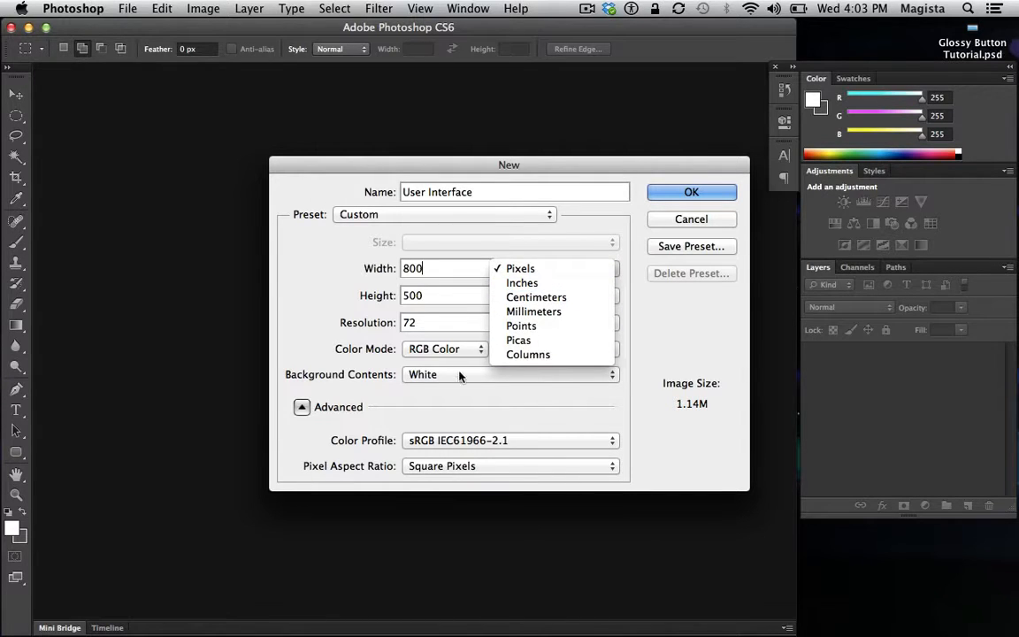
pyautogui.click(344, 301)
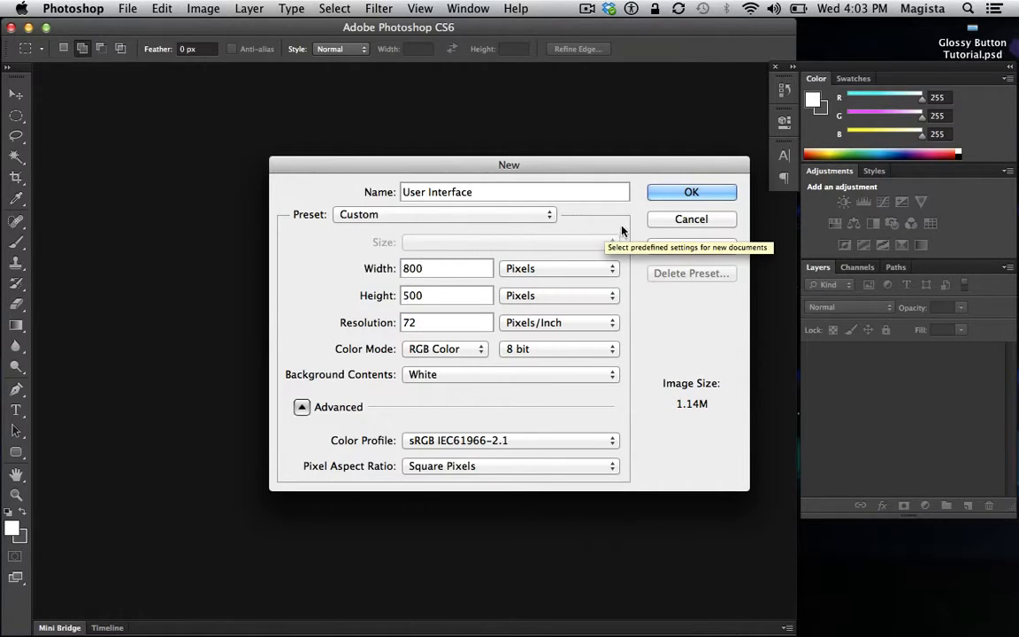
pyautogui.click(666, 195)
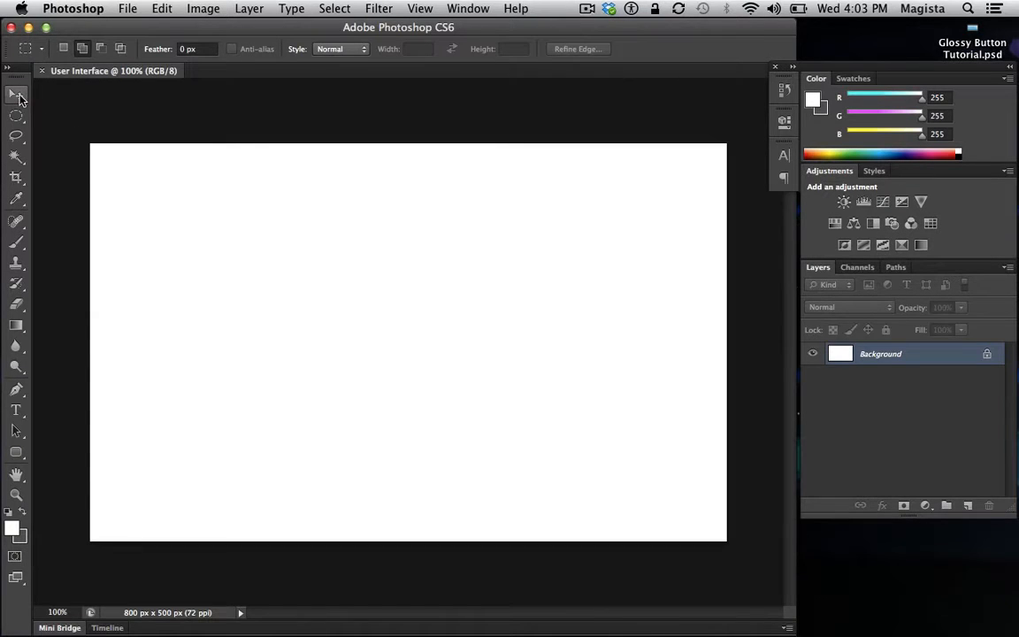
# Step: View the dialog for opening an existing file and cancel it without choosing anything
pyautogui.click(128, 10)
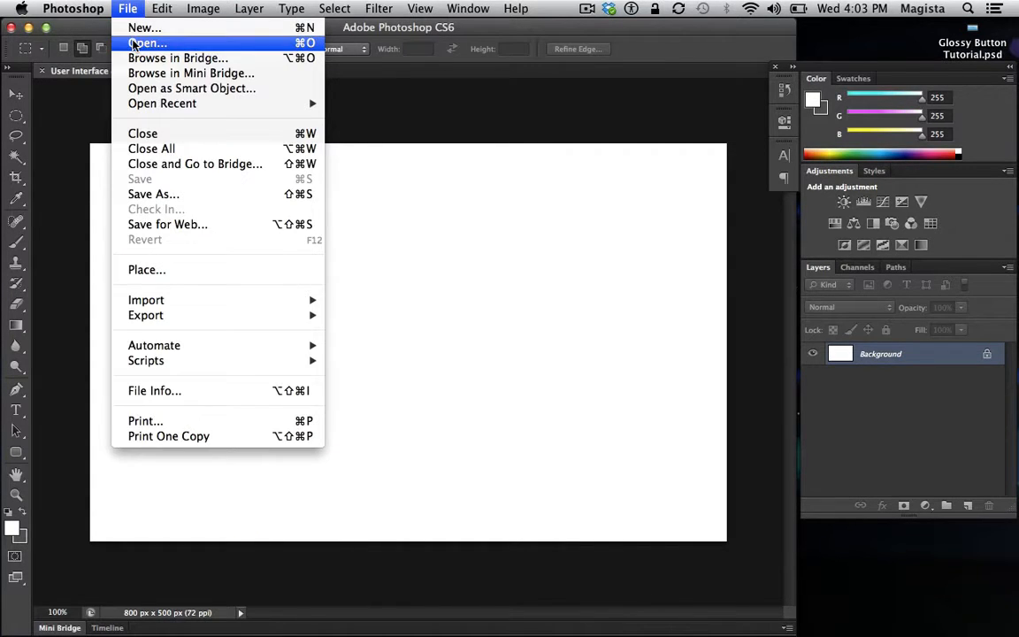
pyautogui.click(141, 42)
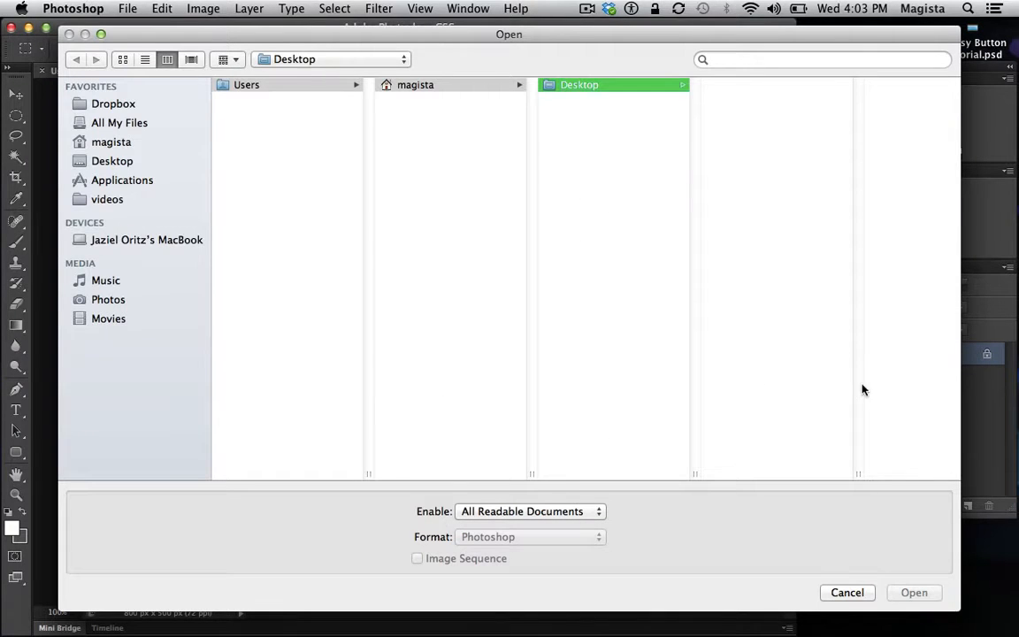
pyautogui.click(847, 594)
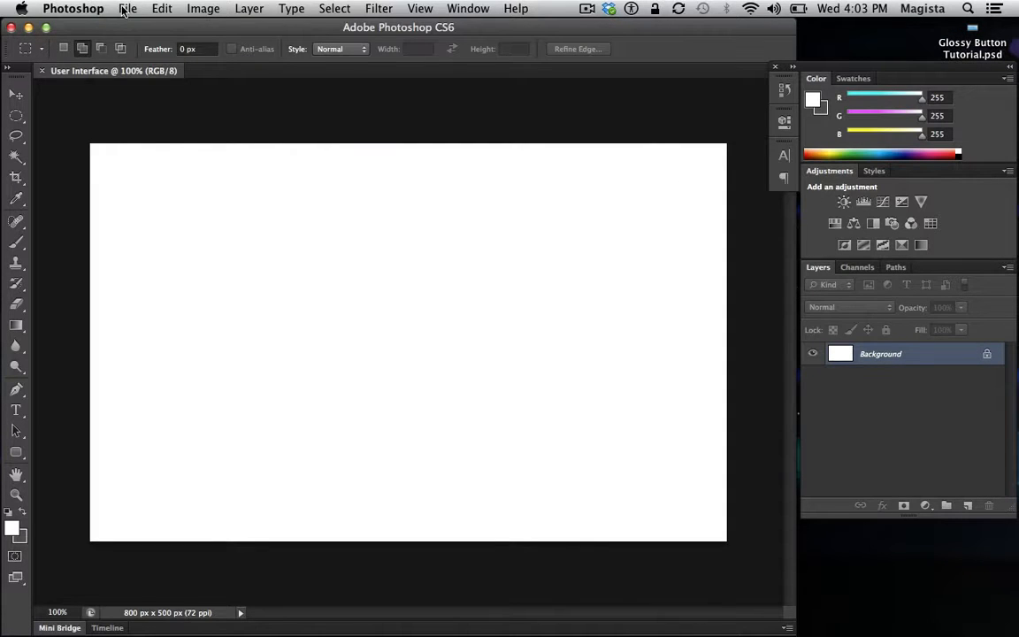
# Step: Examine the file formats offered by Save for Web and cancel without exporting the image
pyautogui.click(124, 11)
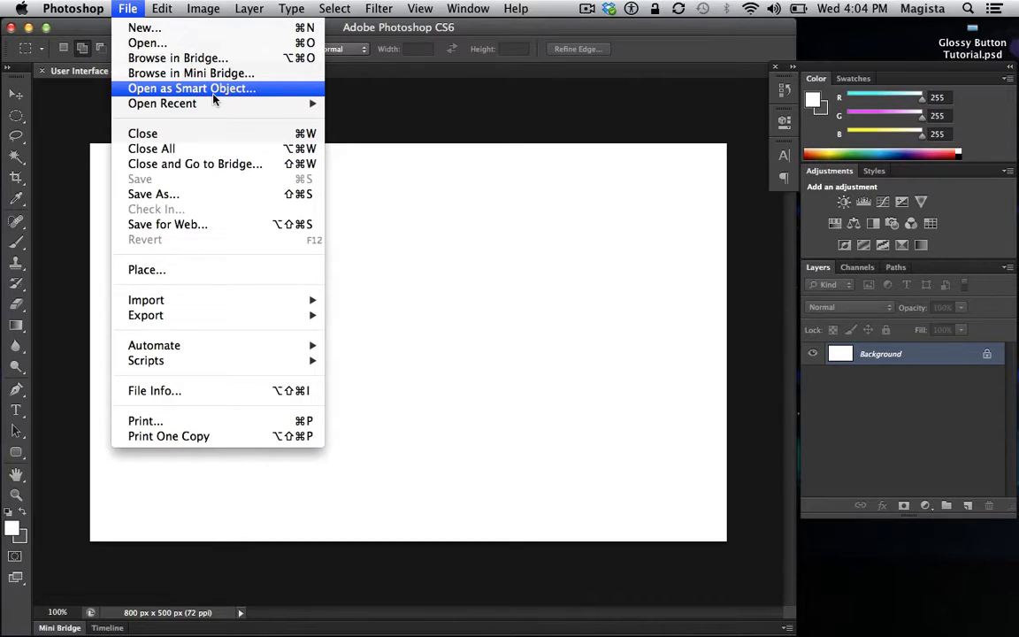
pyautogui.moveTo(212, 104)
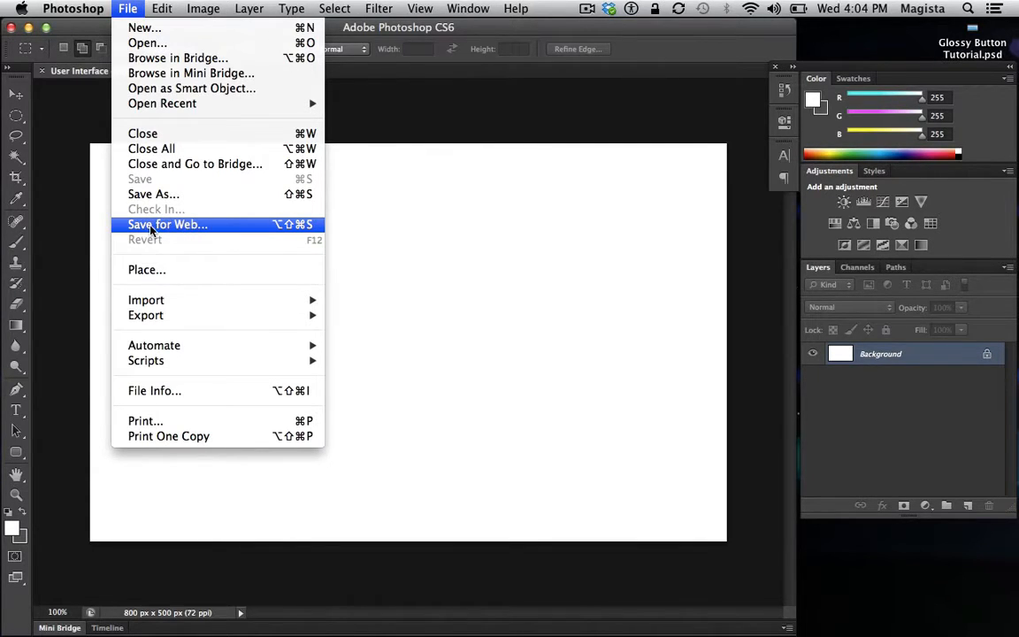
pyautogui.click(150, 226)
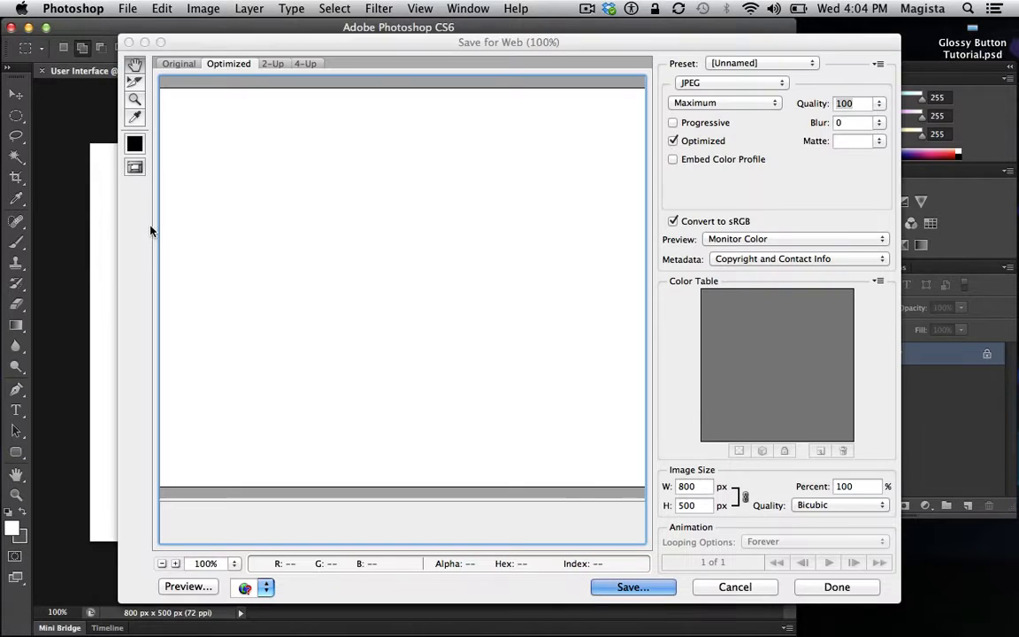
pyautogui.click(694, 83)
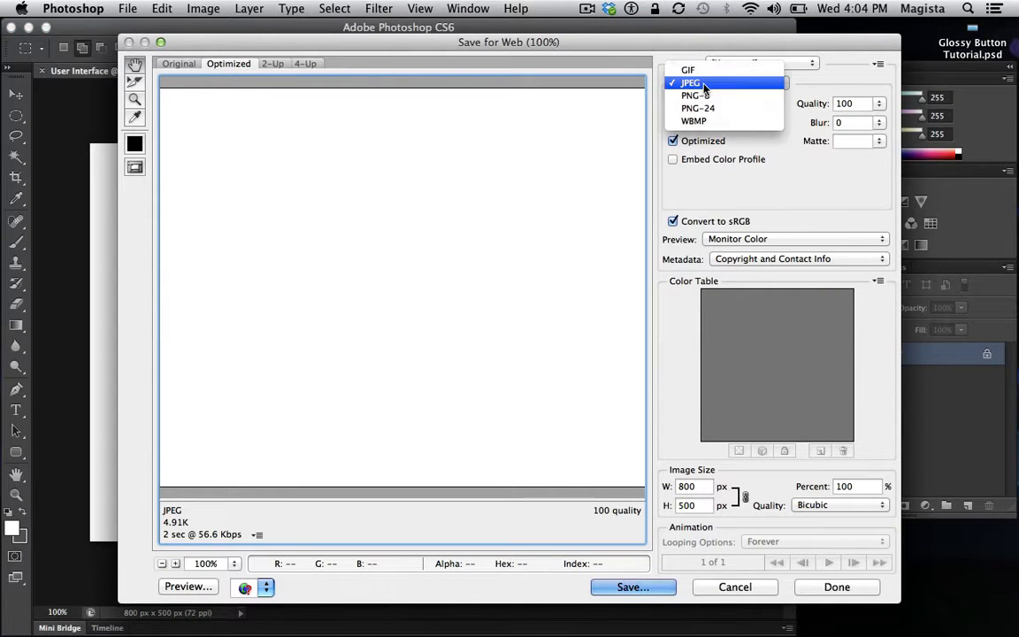
pyautogui.click(688, 159)
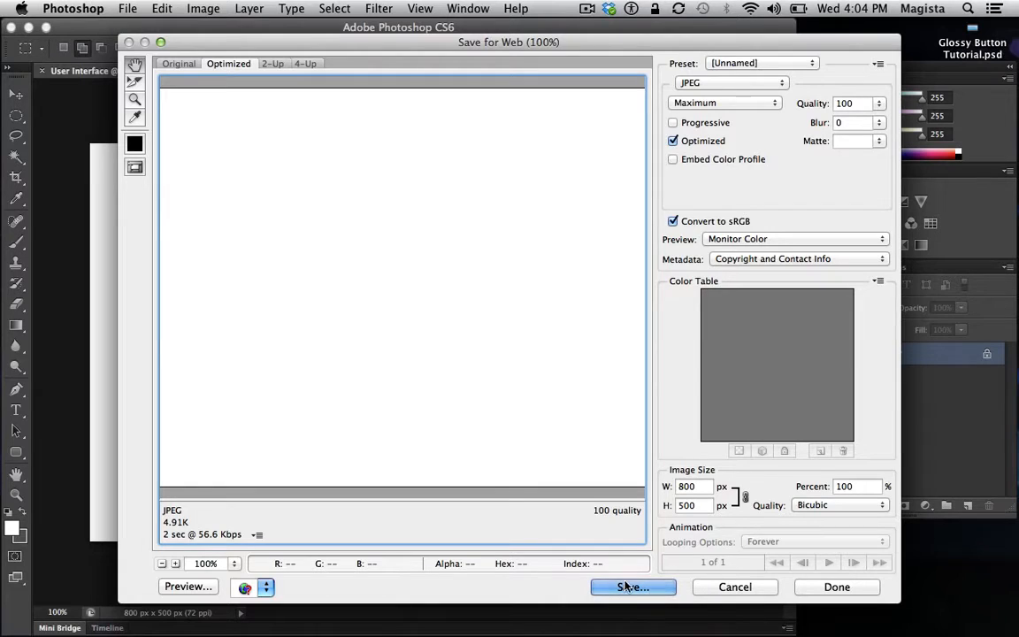
pyautogui.click(727, 585)
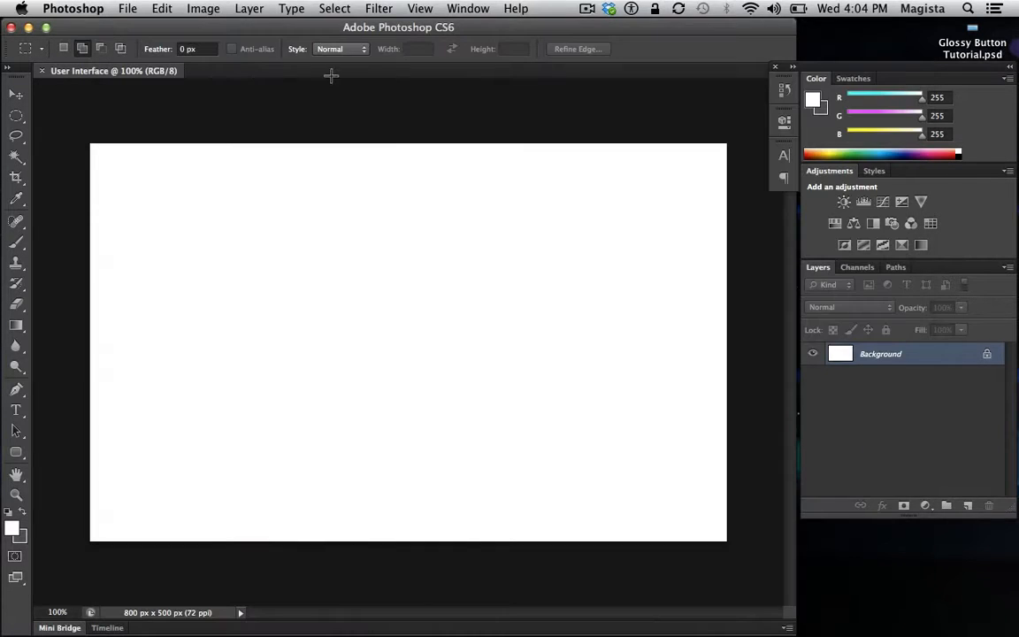
# Step: Look through the file and editing commands, including import, export, scripts and presets, without running any
pyautogui.click(130, 9)
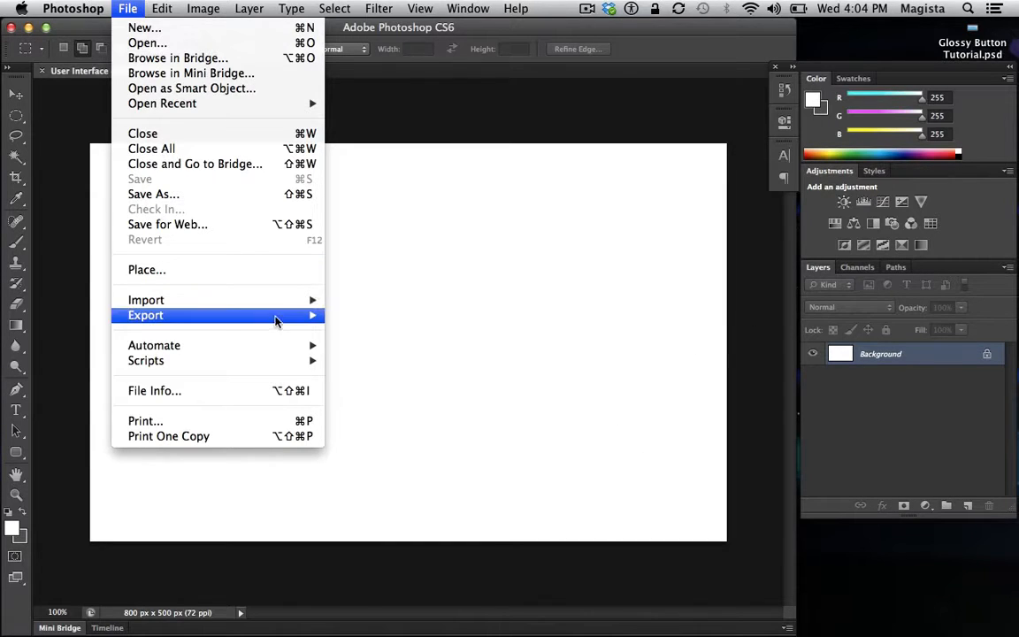
pyautogui.moveTo(275, 303)
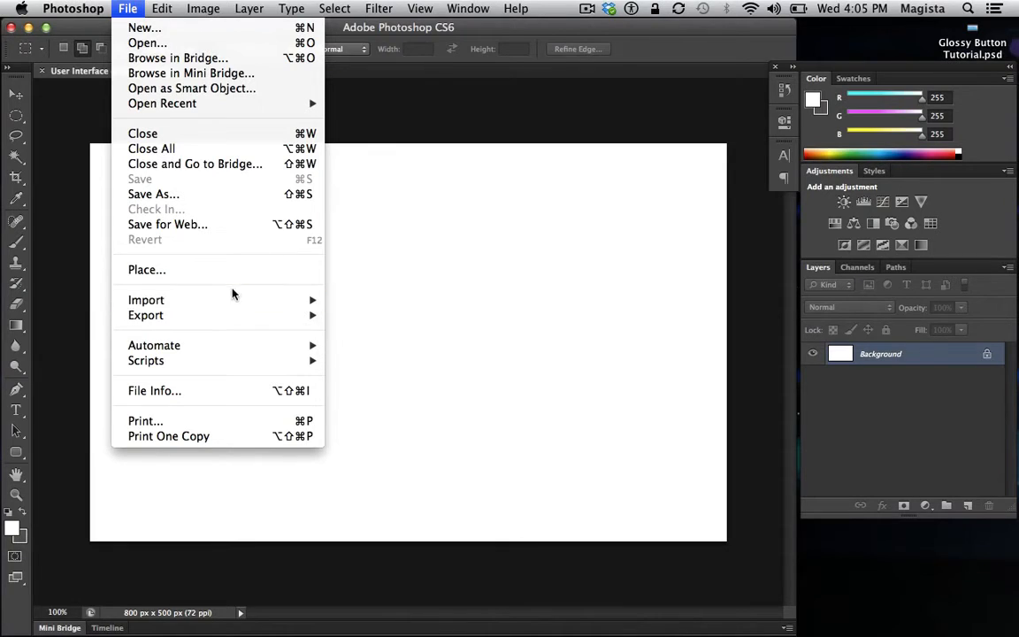
pyautogui.moveTo(216, 325)
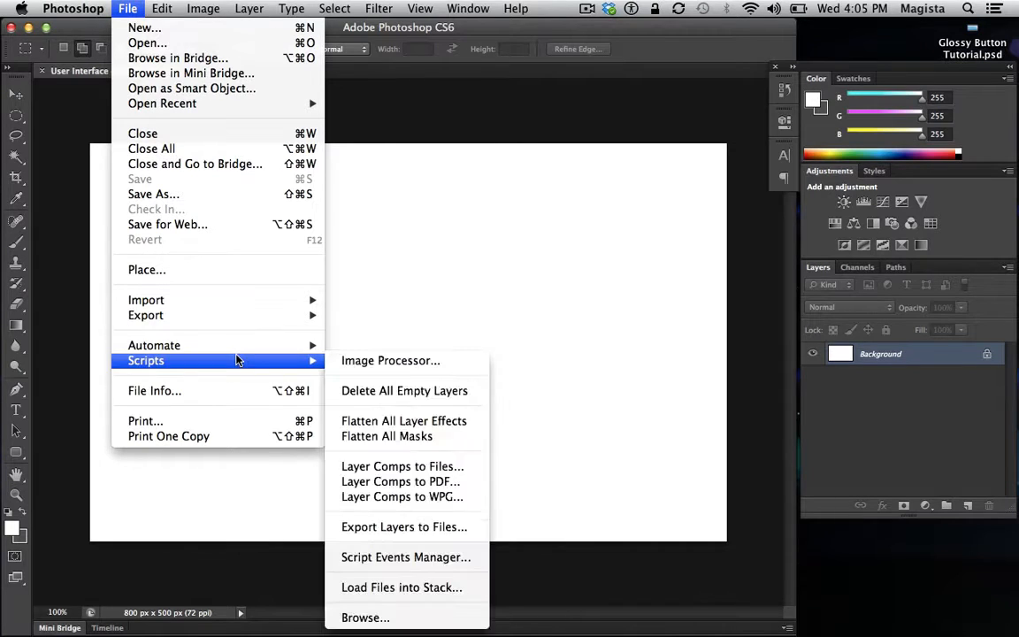
pyautogui.moveTo(236, 354)
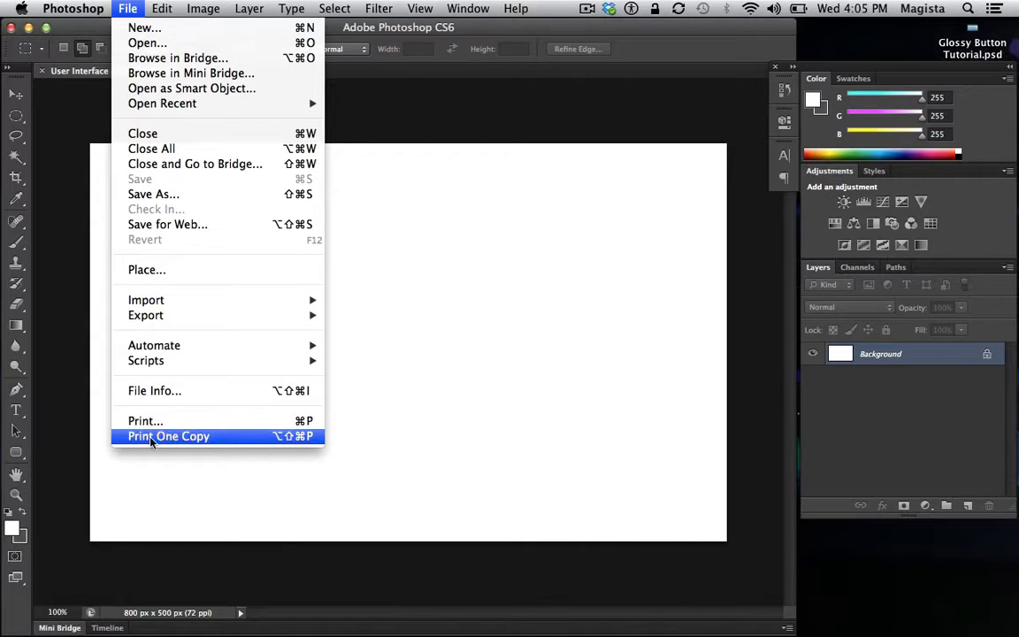
pyautogui.moveTo(203, 8)
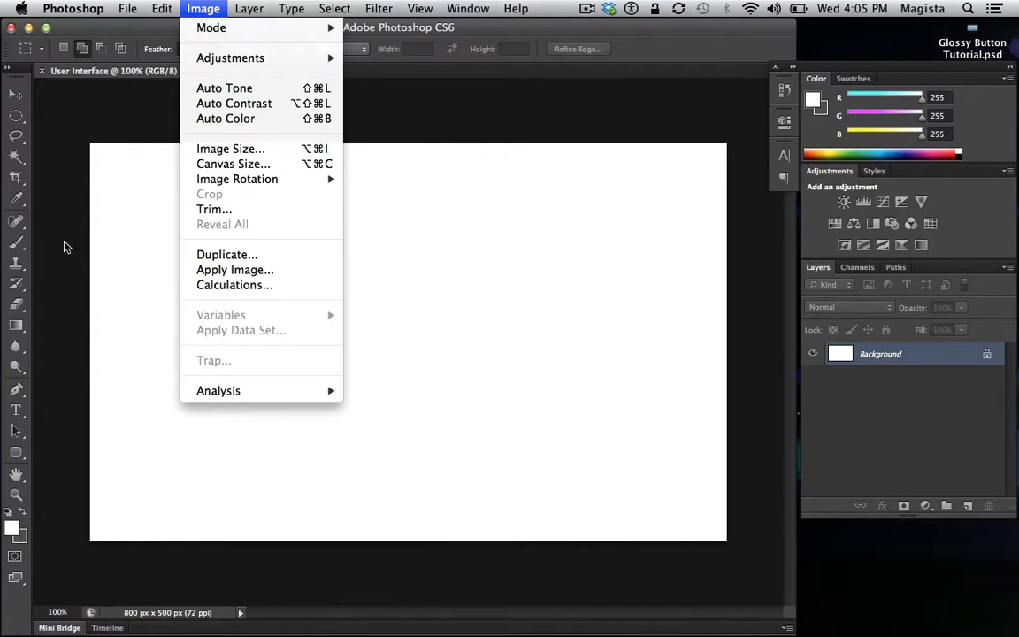
pyautogui.moveTo(156, 8)
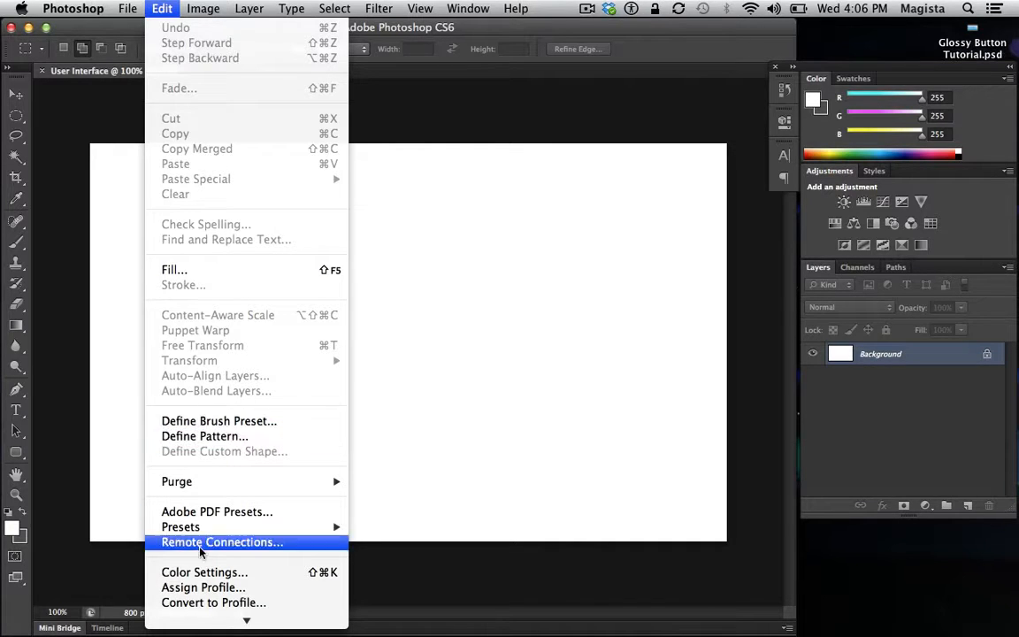
pyautogui.scroll(-3, 182, 540)
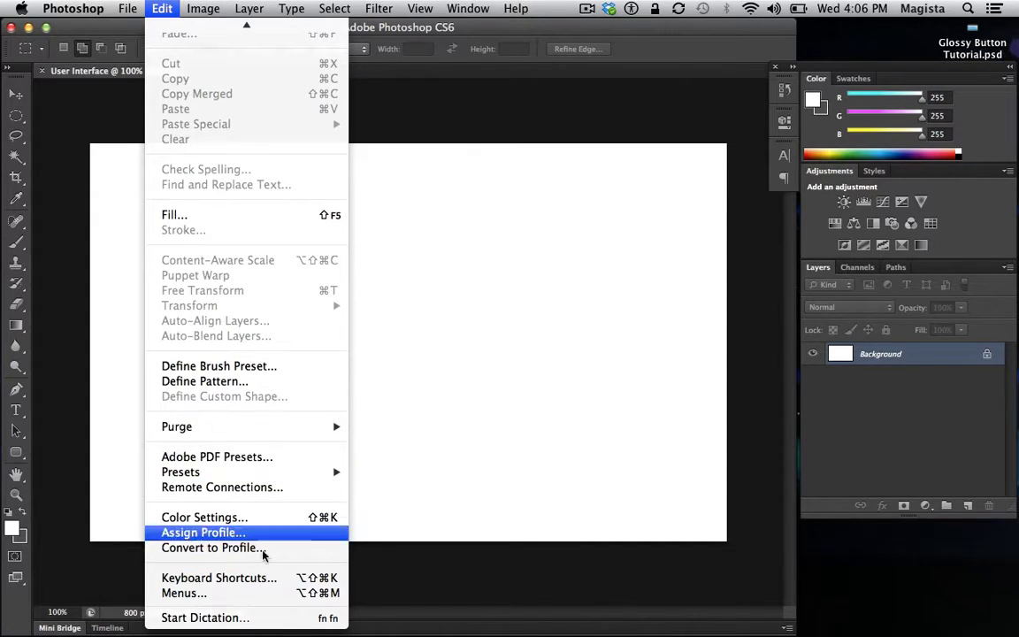
pyautogui.moveTo(255, 428)
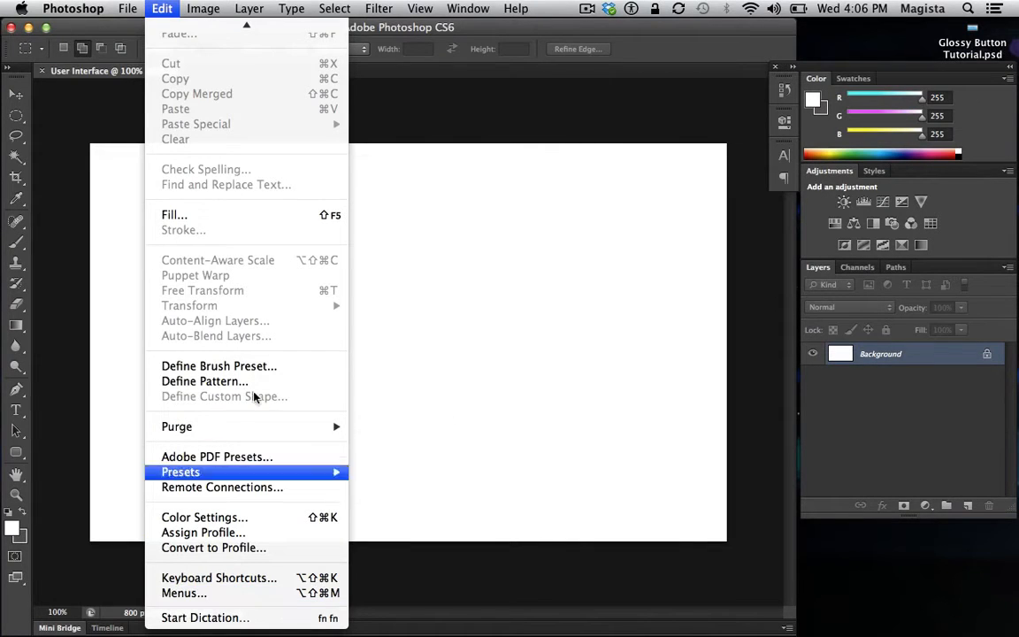
pyautogui.click(437, 275)
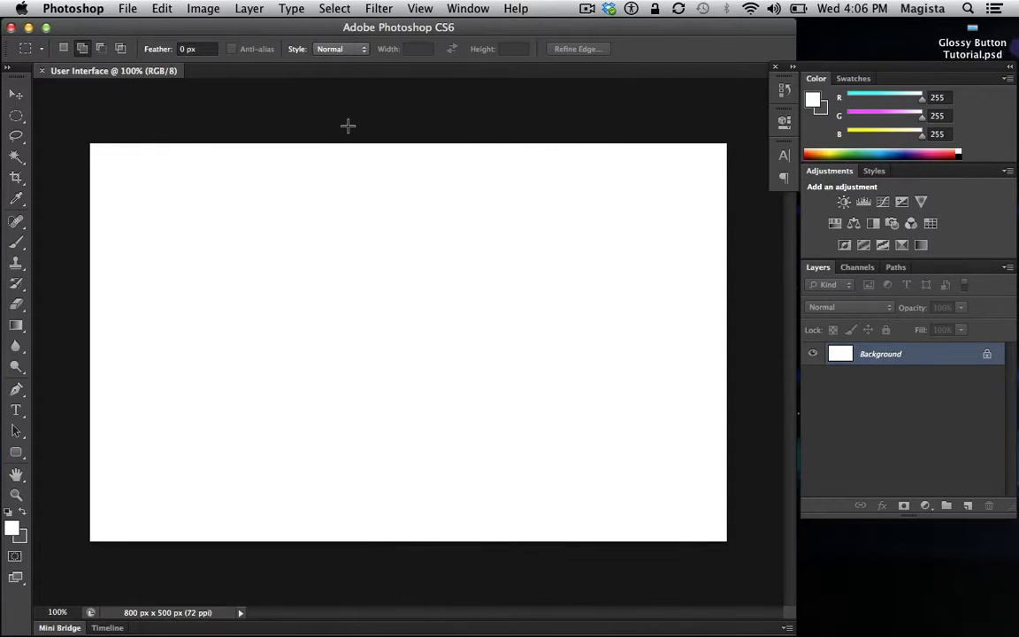
# Step: Look through the image and layer commands, including color modes, adjustments, canvas size, fill layers and adjustment layers
pyautogui.click(204, 10)
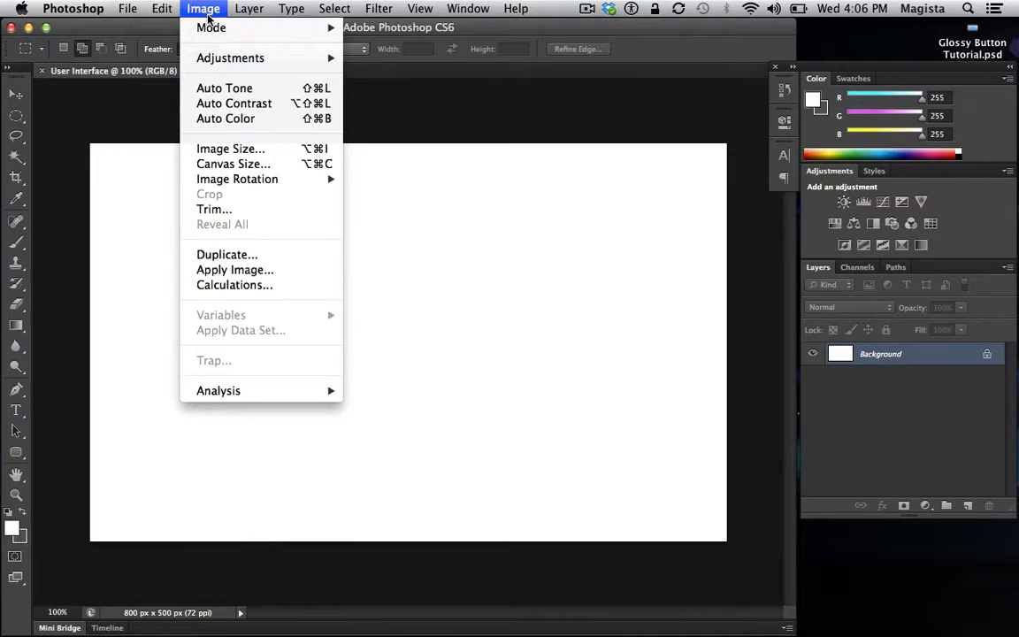
pyautogui.moveTo(213, 32)
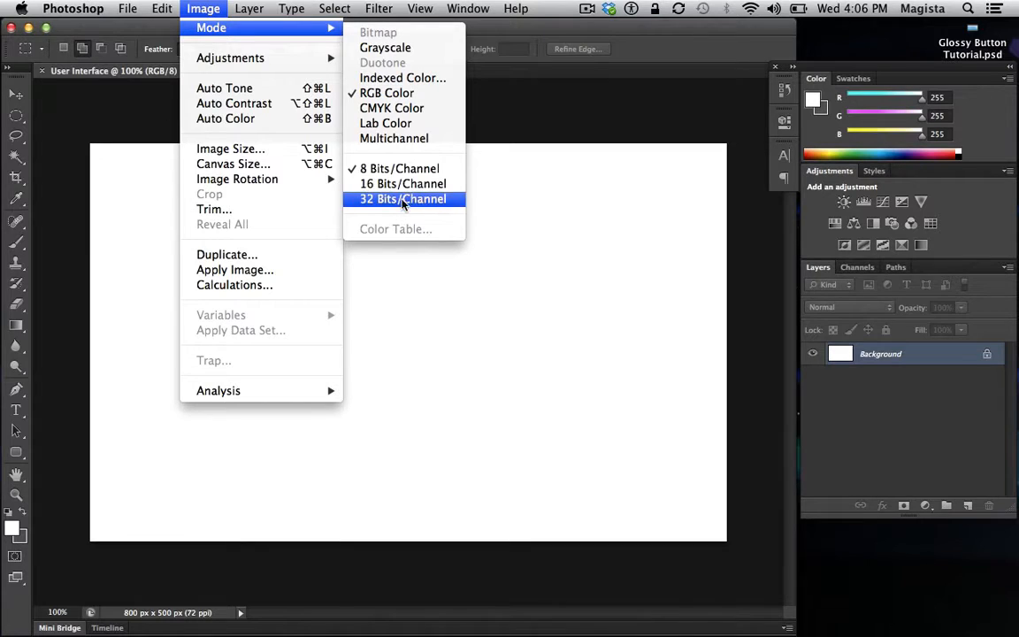
pyautogui.moveTo(261, 58)
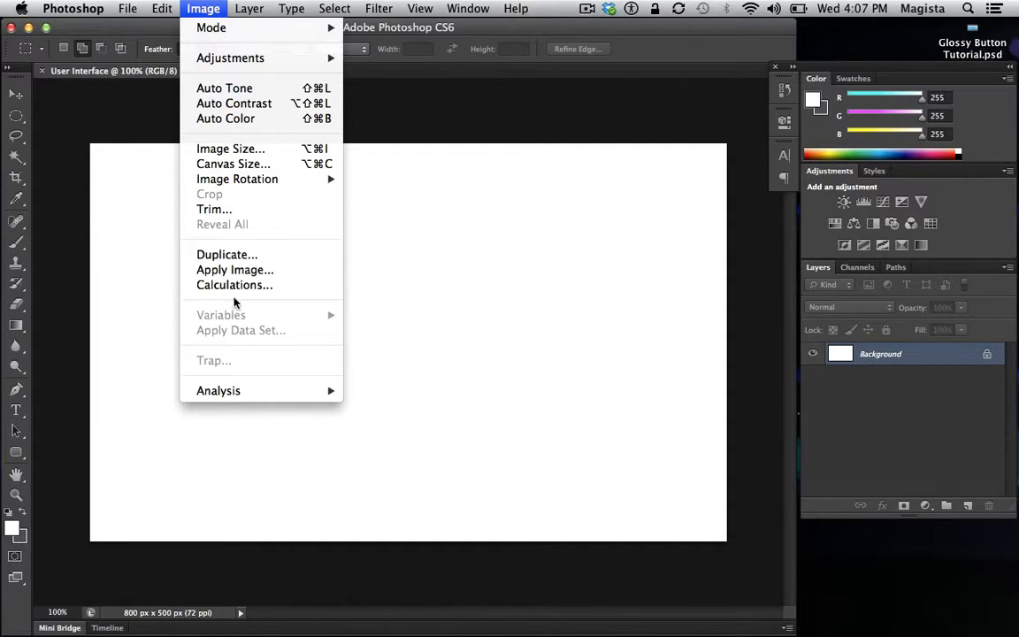
pyautogui.moveTo(271, 178)
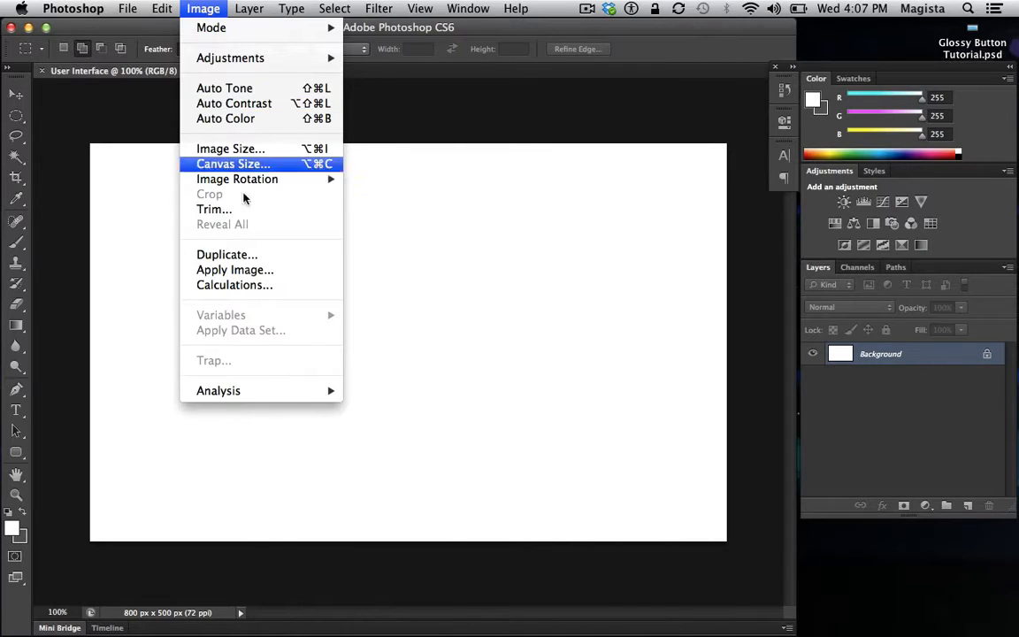
pyautogui.moveTo(254, 17)
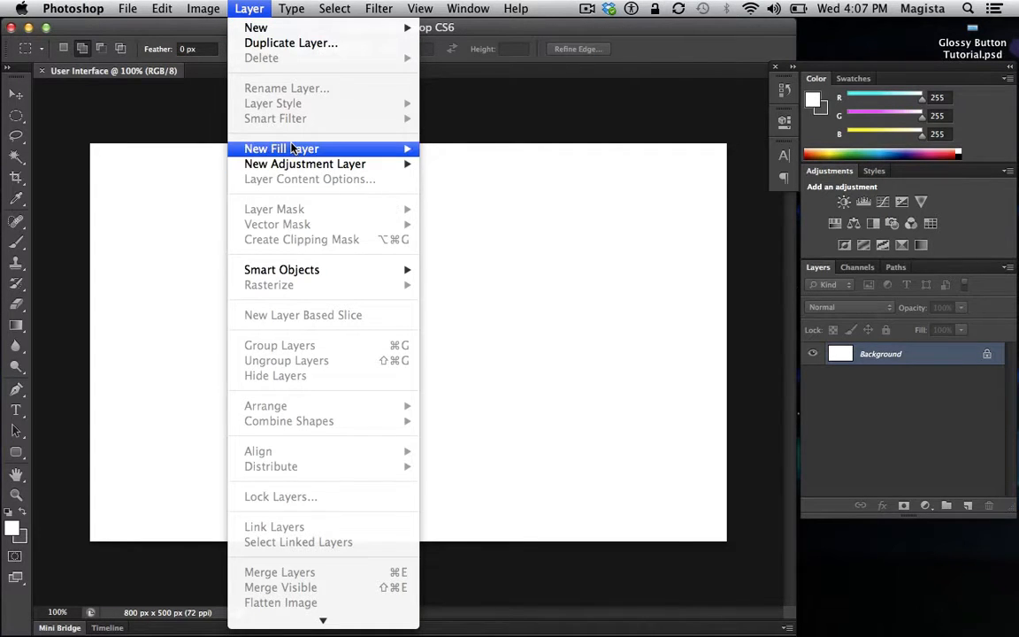
pyautogui.moveTo(292, 149)
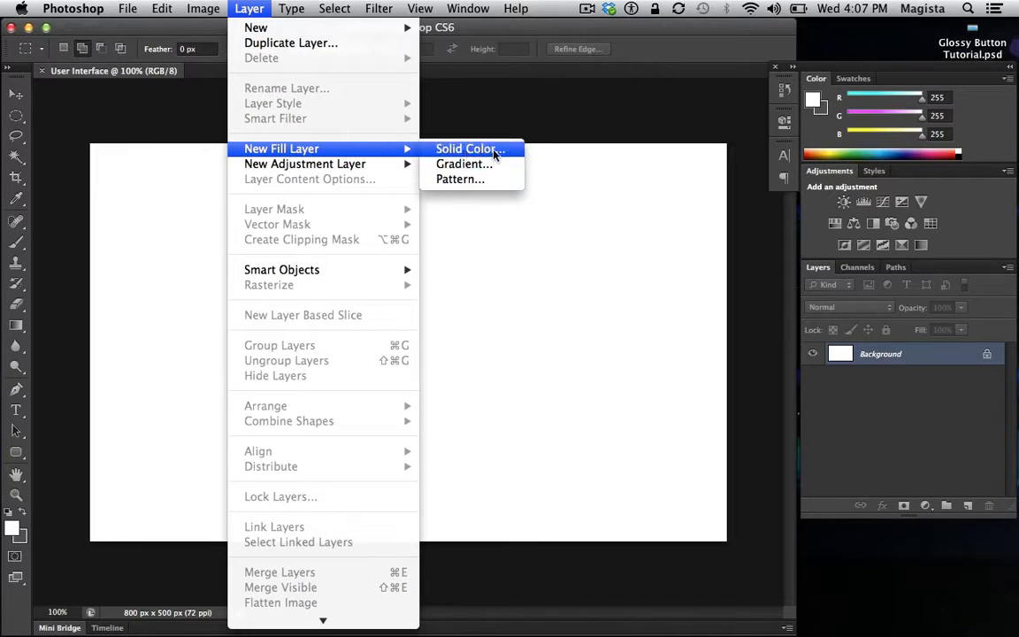
pyautogui.moveTo(375, 166)
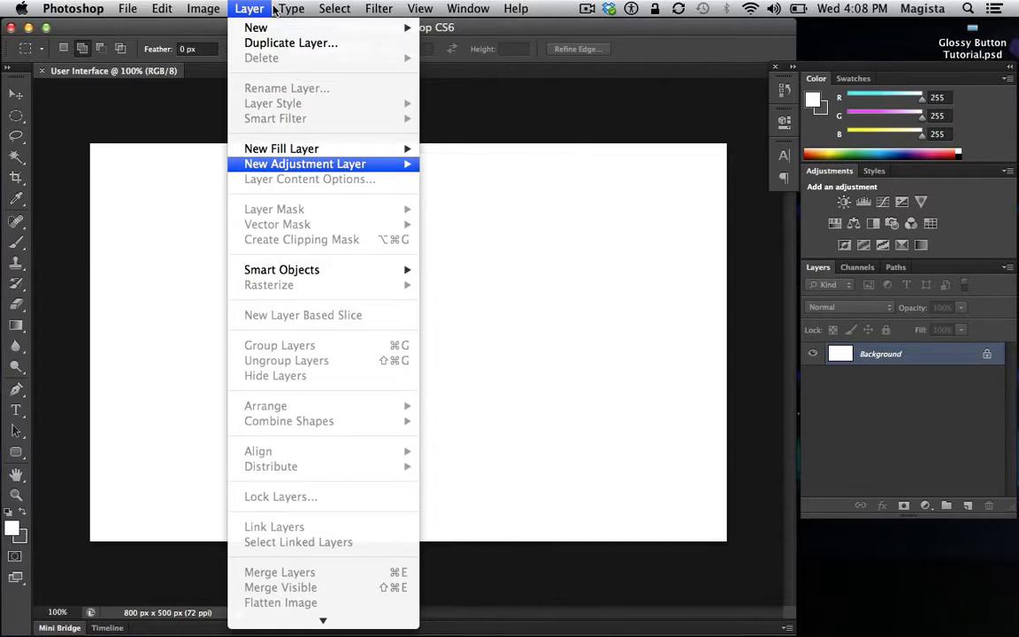
pyautogui.moveTo(197, 17)
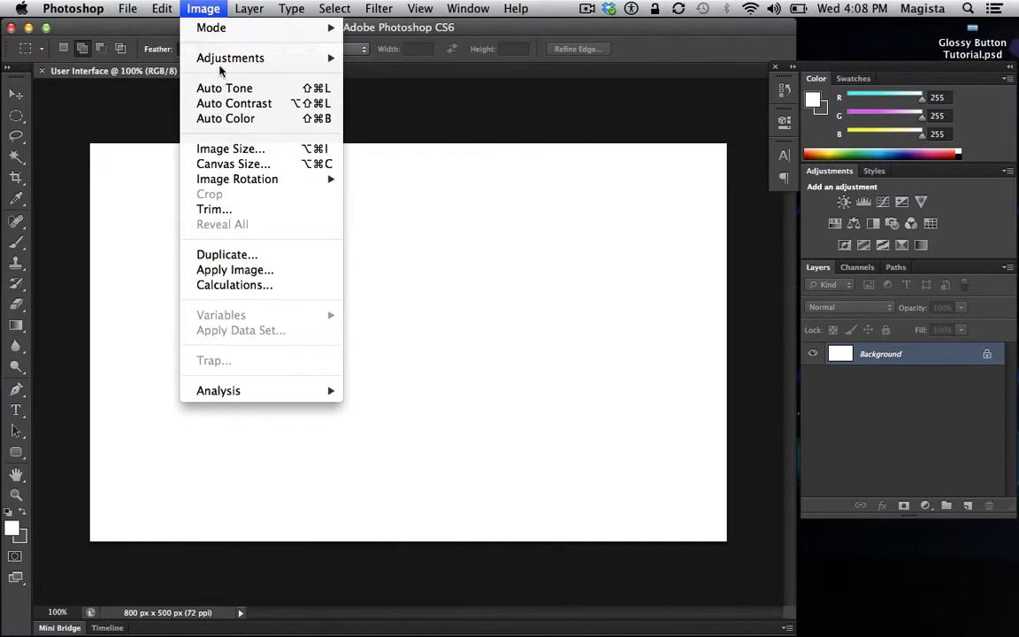
pyautogui.moveTo(219, 65)
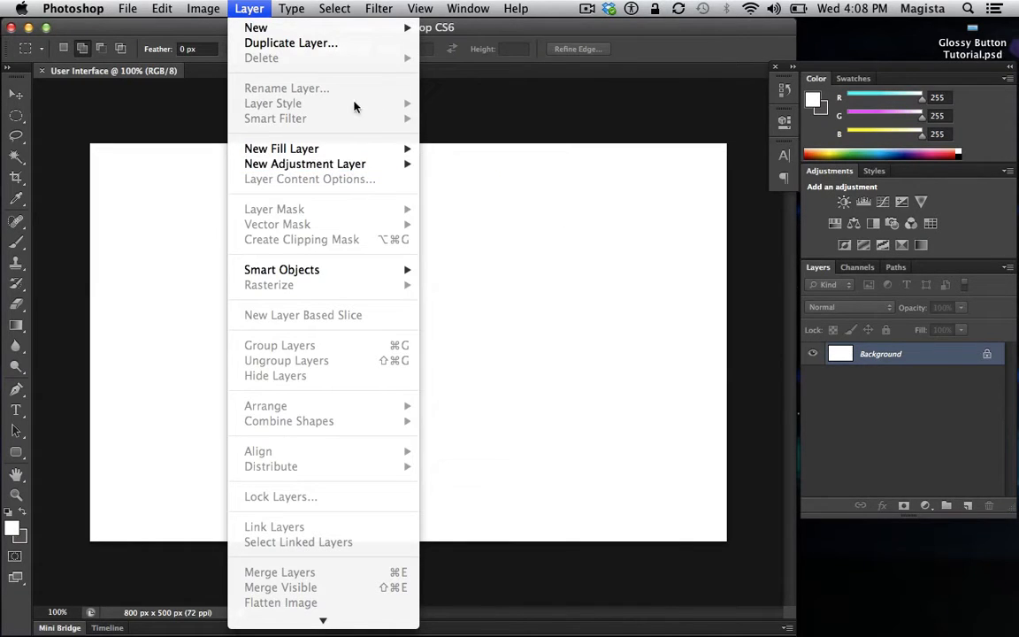
# Step: Look through the type and selection commands without running any
pyautogui.moveTo(290, 9)
pyautogui.moveTo(301, 29)
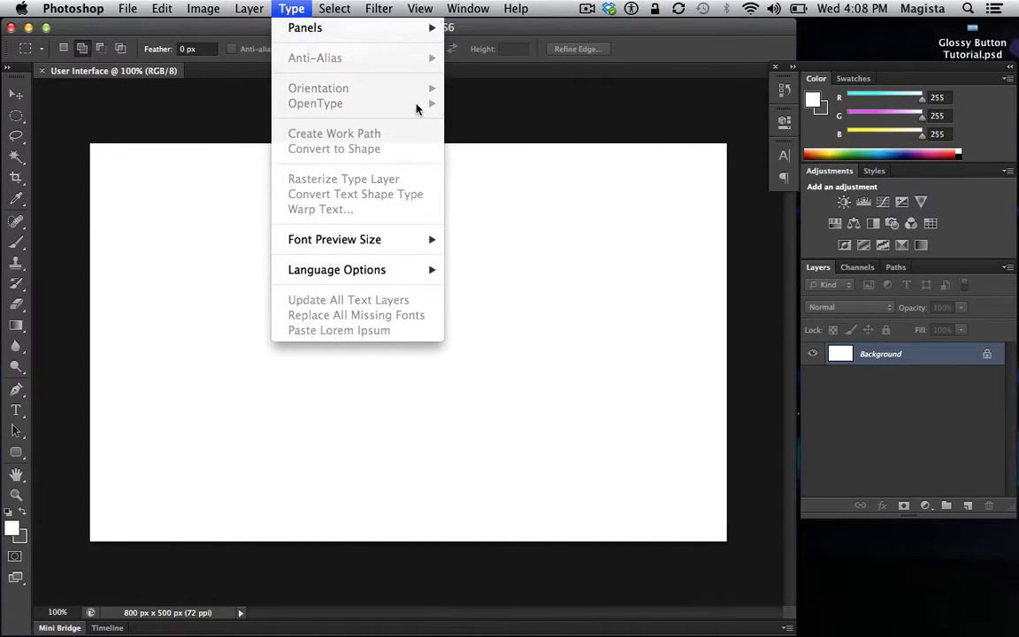
pyautogui.click(428, 105)
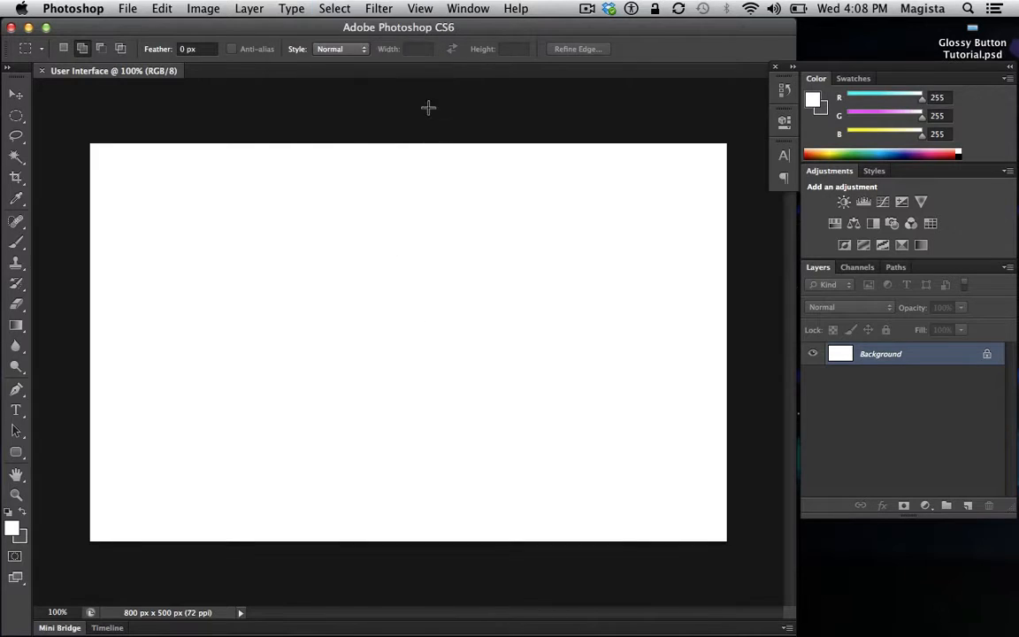
pyautogui.click(334, 8)
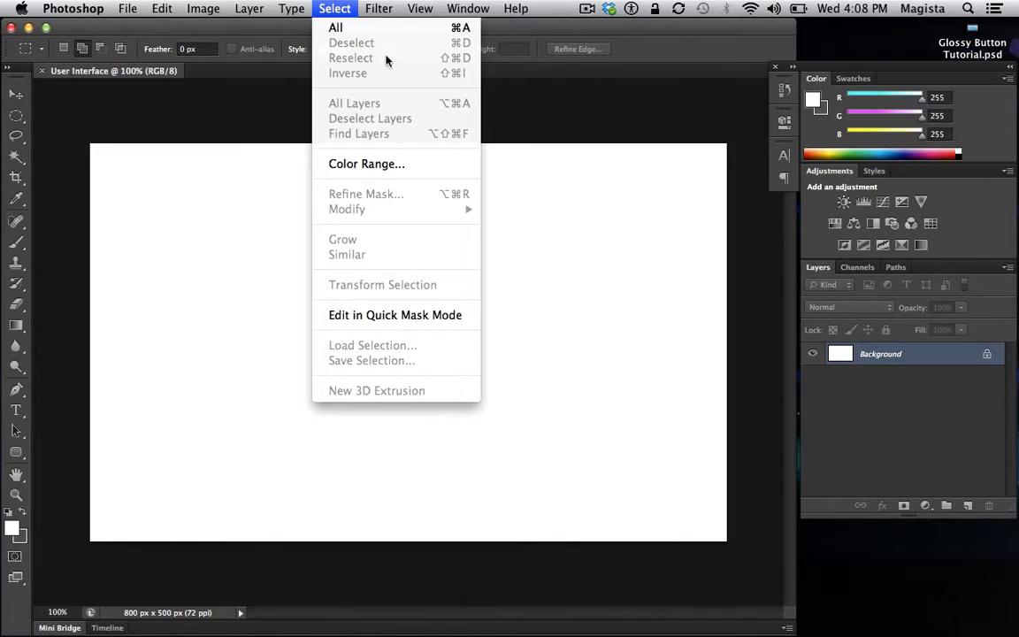
# Step: Look through the filter commands, including the Distort, Pixelate, Sharpen and Stylize groups, without applying any filter
pyautogui.click(377, 8)
pyautogui.click(378, 9)
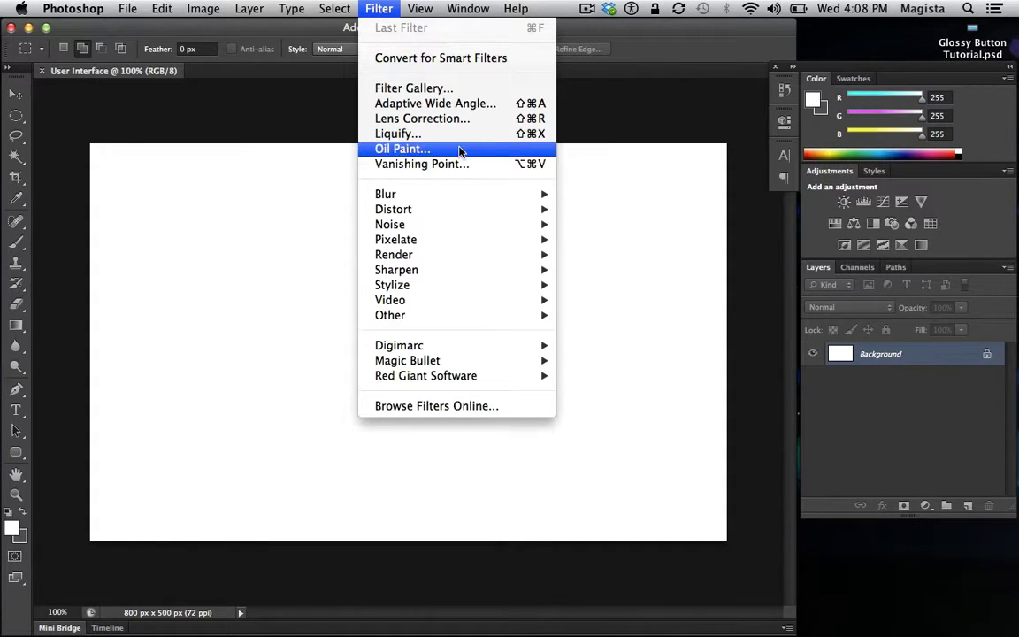
pyautogui.moveTo(462, 196)
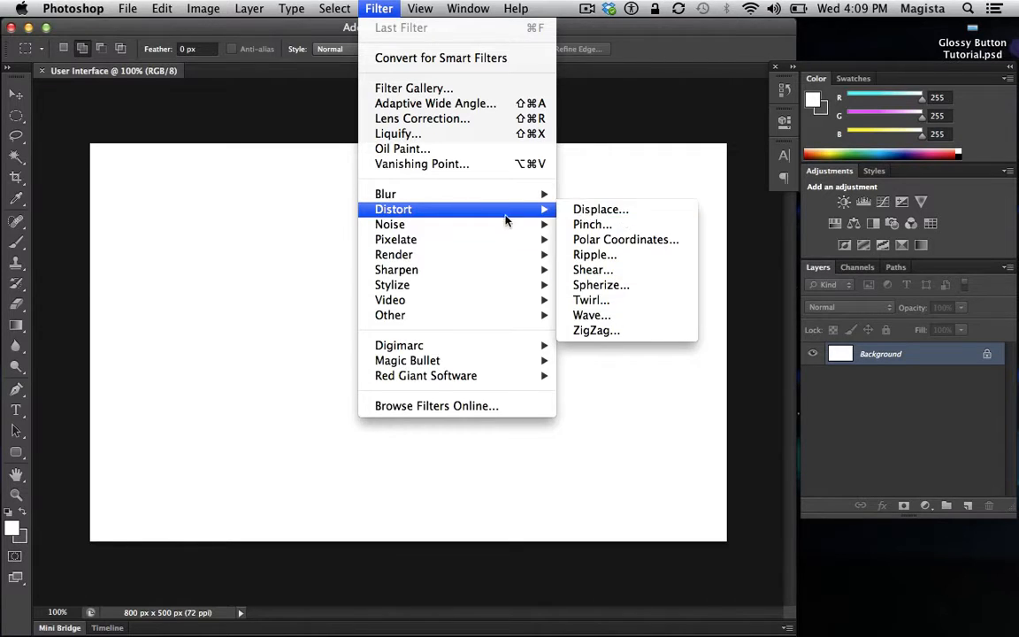
pyautogui.moveTo(459, 231)
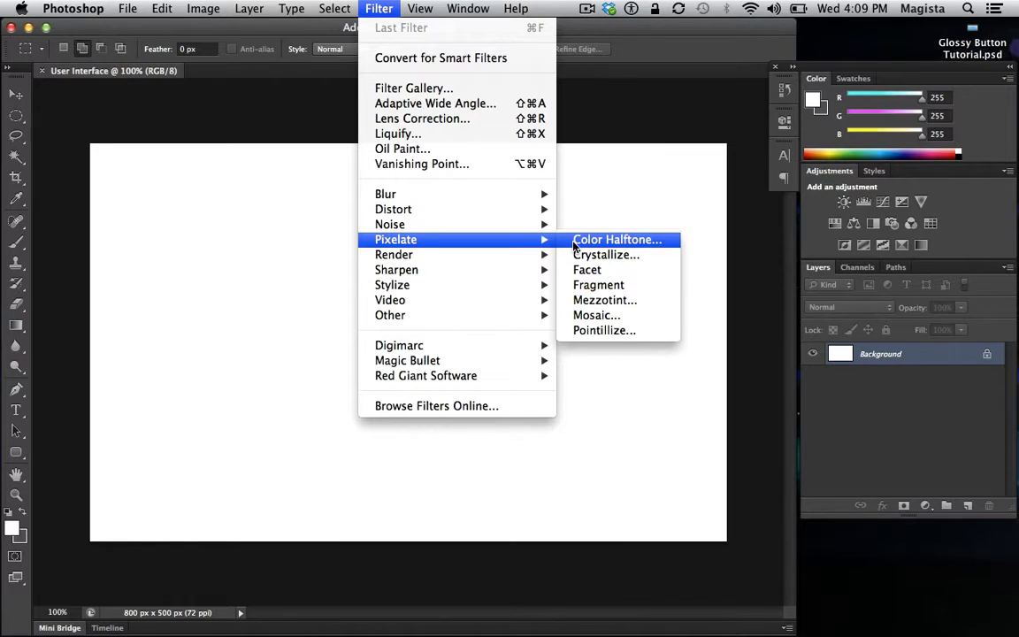
pyautogui.moveTo(420, 257)
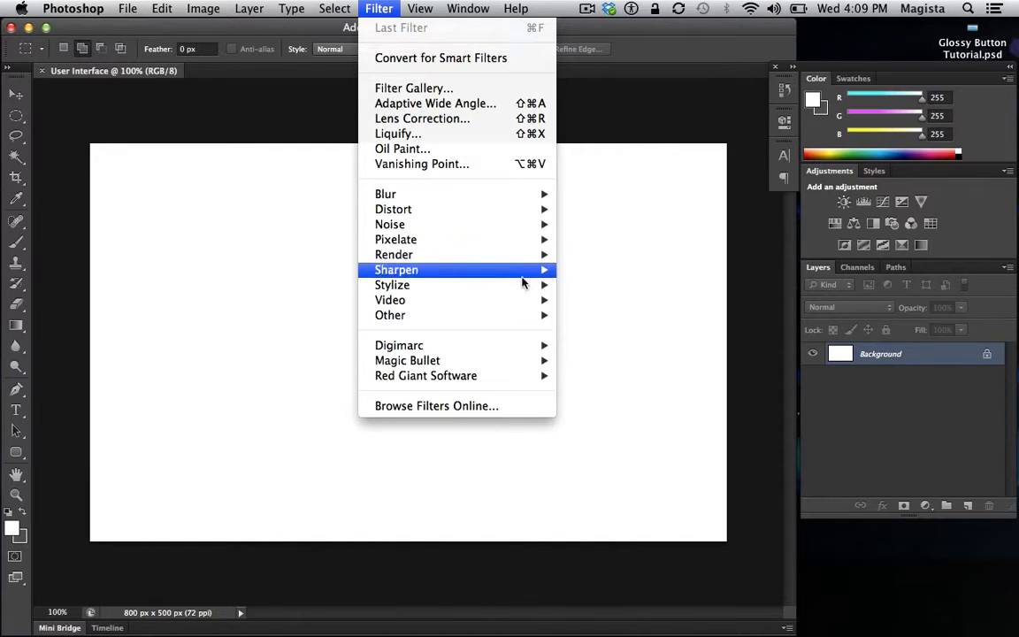
pyautogui.moveTo(457, 276)
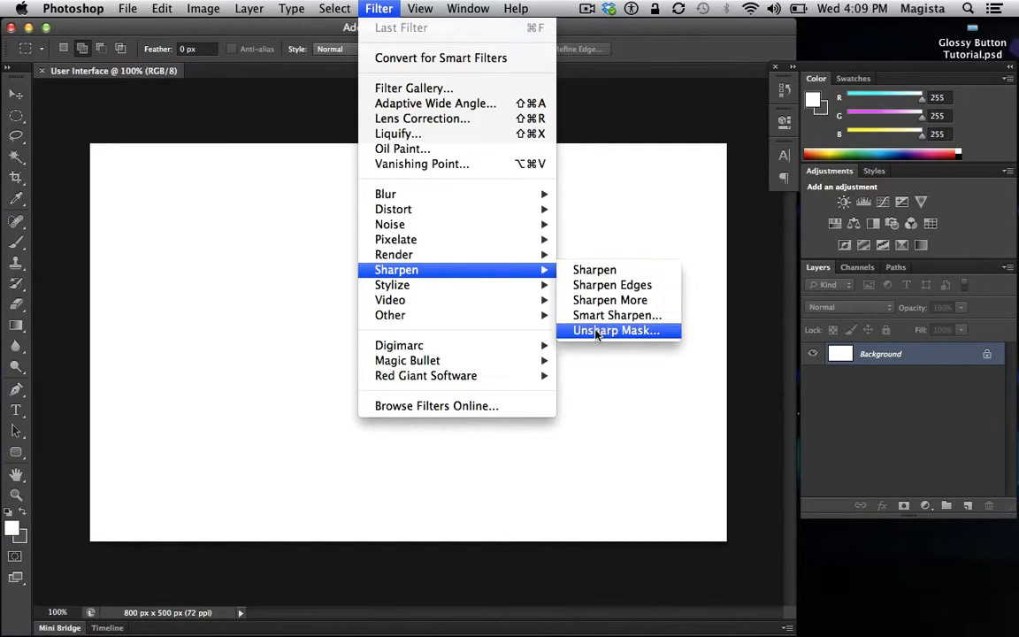
pyautogui.moveTo(493, 287)
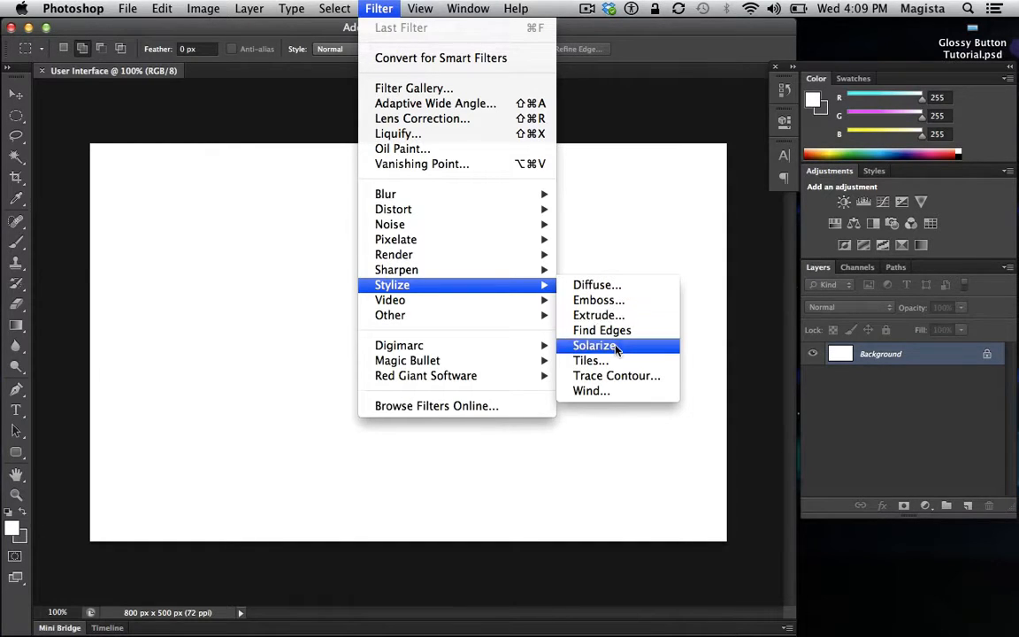
pyautogui.moveTo(517, 305)
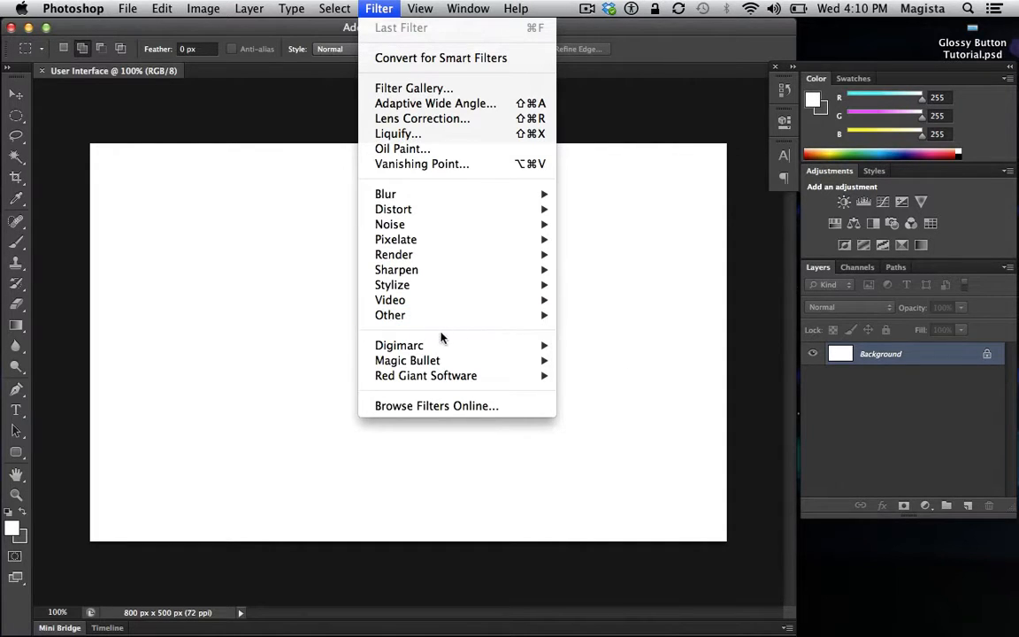
pyautogui.moveTo(420, 360)
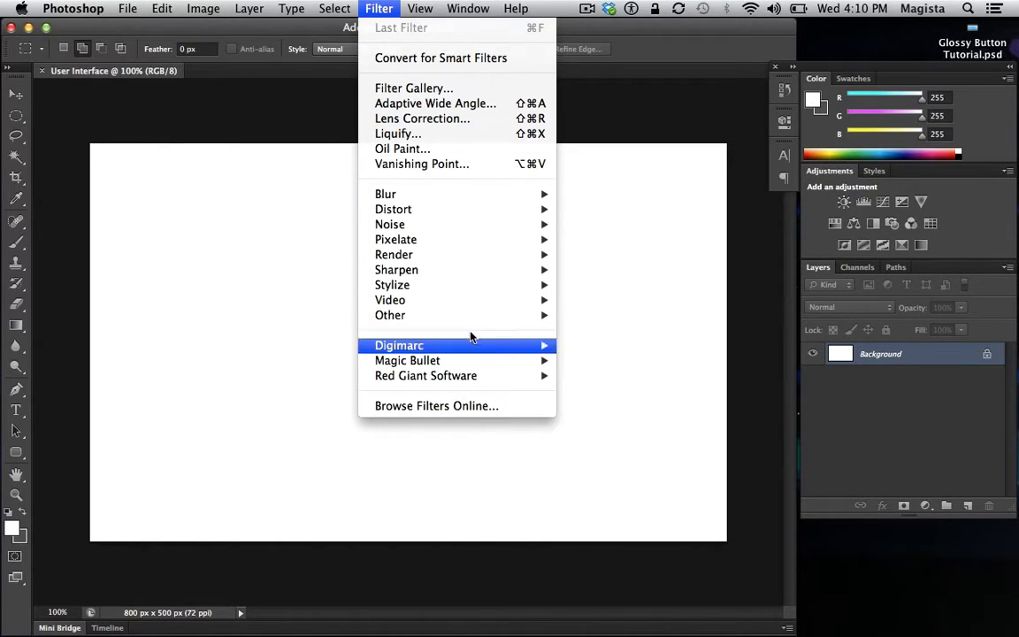
pyautogui.click(584, 264)
# Step: Look through the proofing, zoom and screen mode commands, and show the rulers and hide them again
pyautogui.click(419, 8)
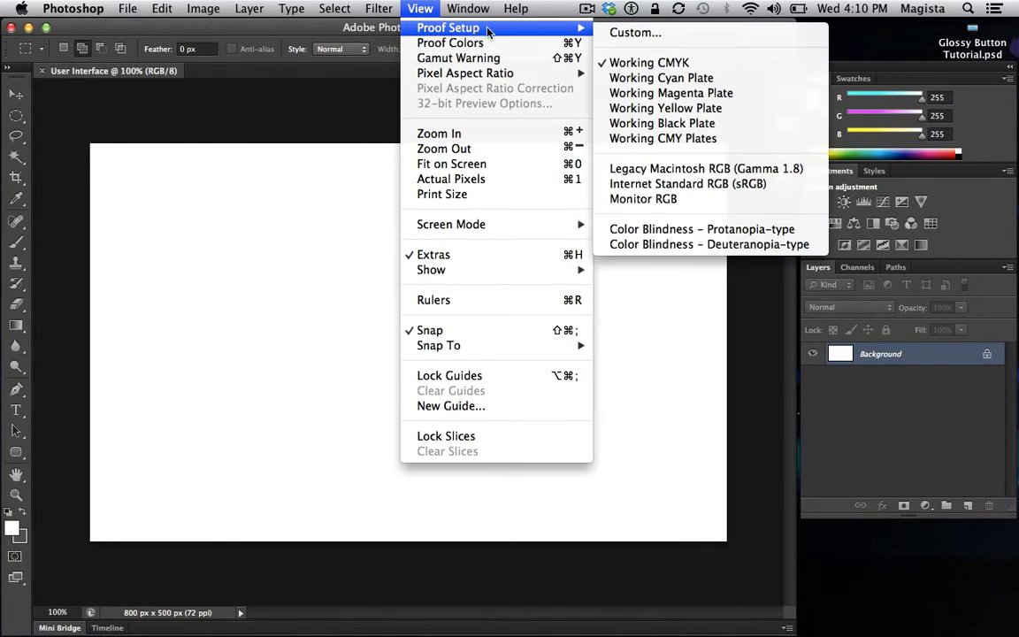
pyautogui.moveTo(496, 74)
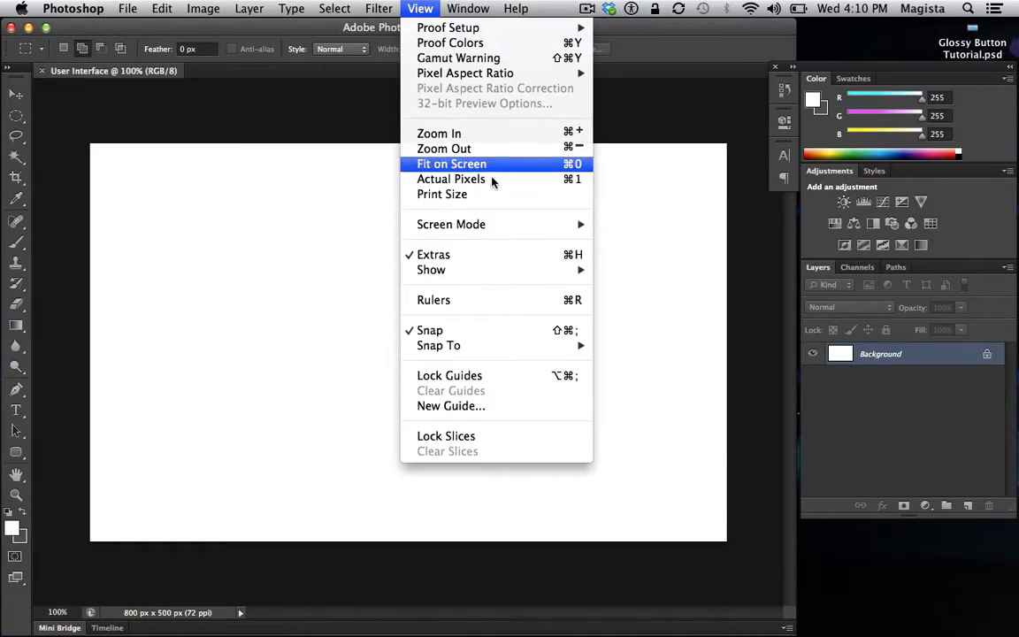
pyautogui.moveTo(488, 225)
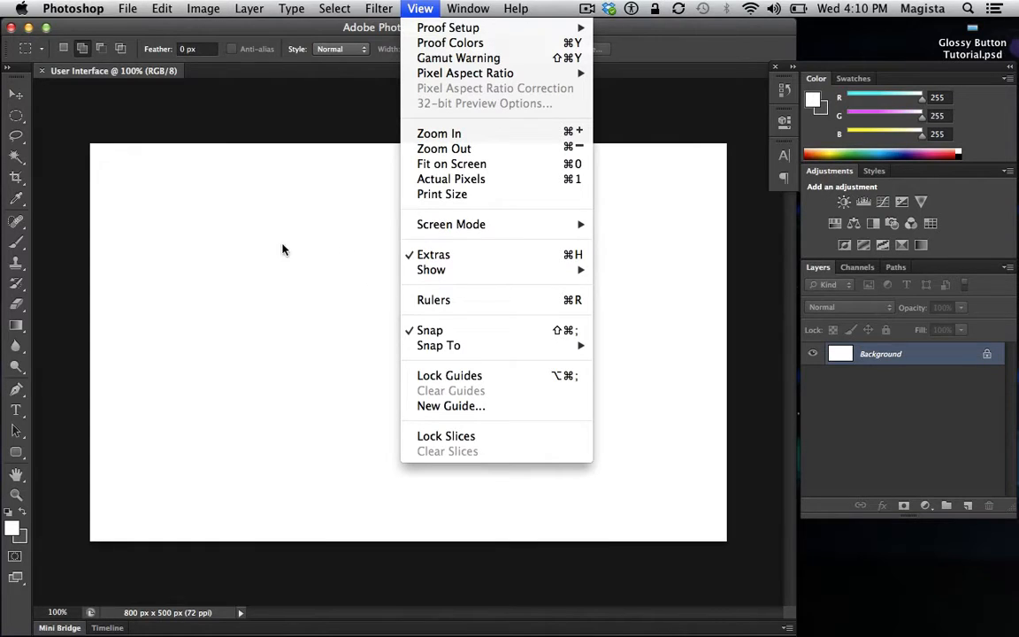
pyautogui.click(445, 302)
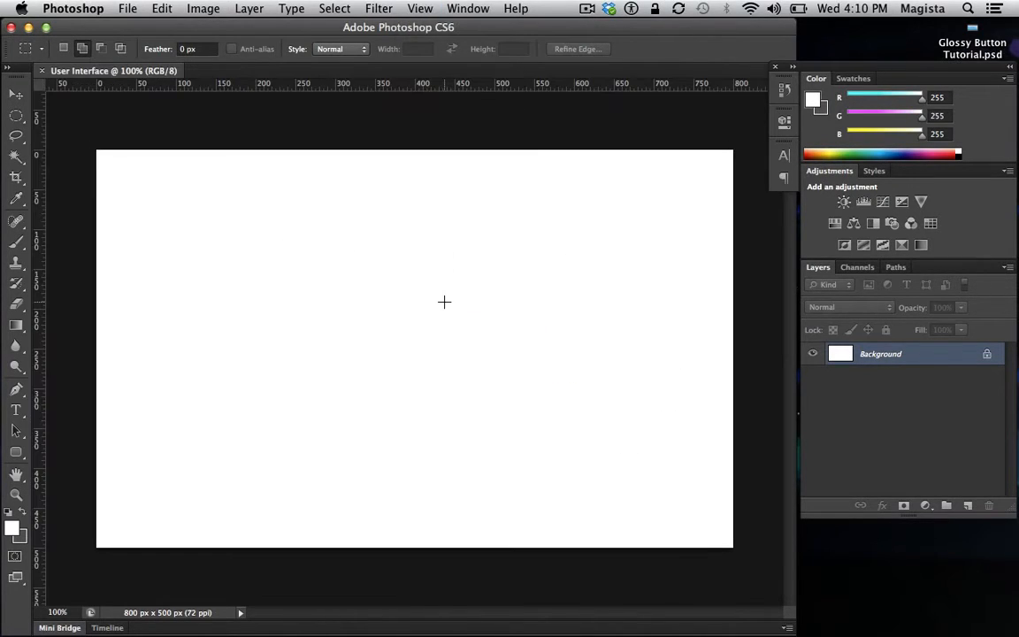
pyautogui.press('super+r')
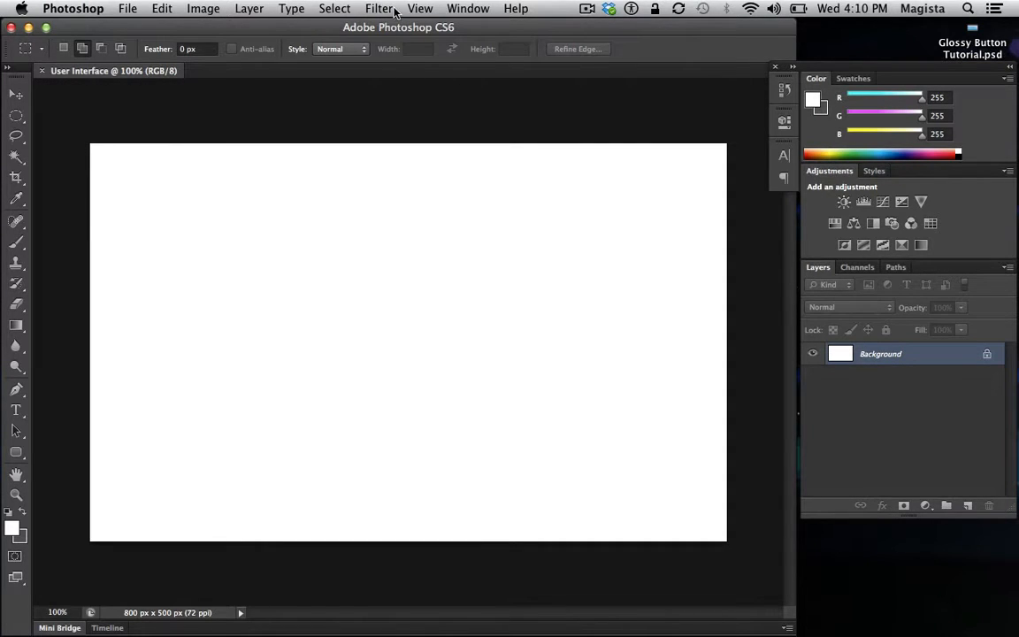
# Step: View the elements offered by Snap To without changing any of them
pyautogui.click(420, 8)
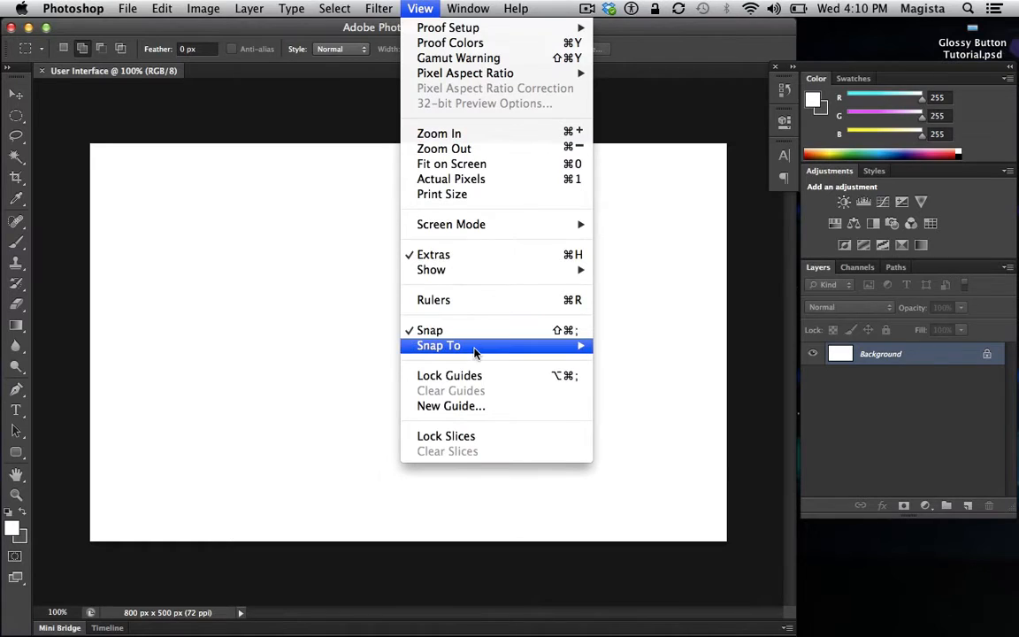
pyautogui.moveTo(465, 348)
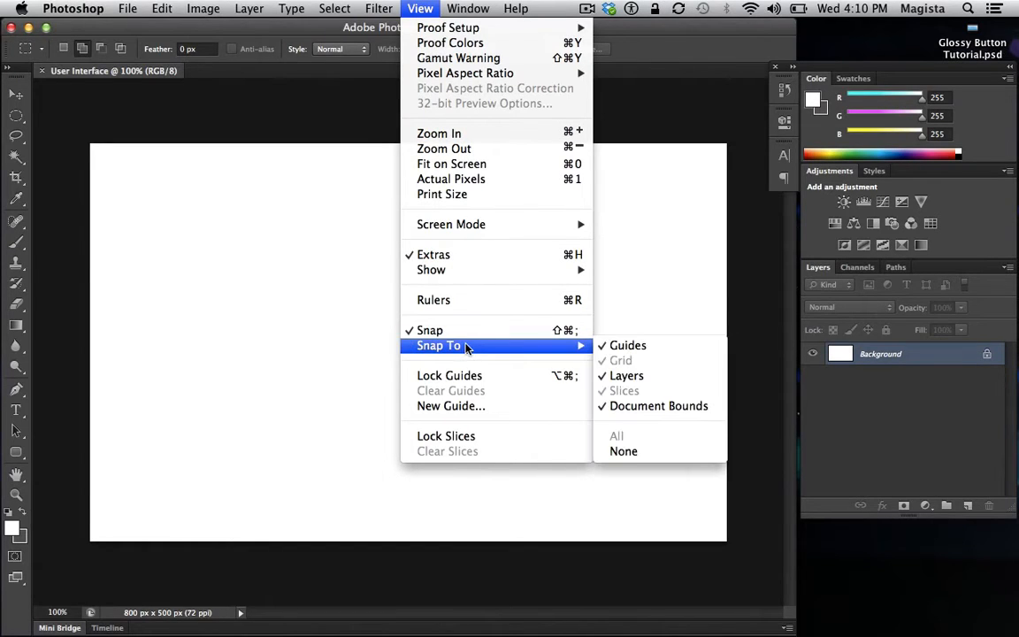
pyautogui.click(262, 327)
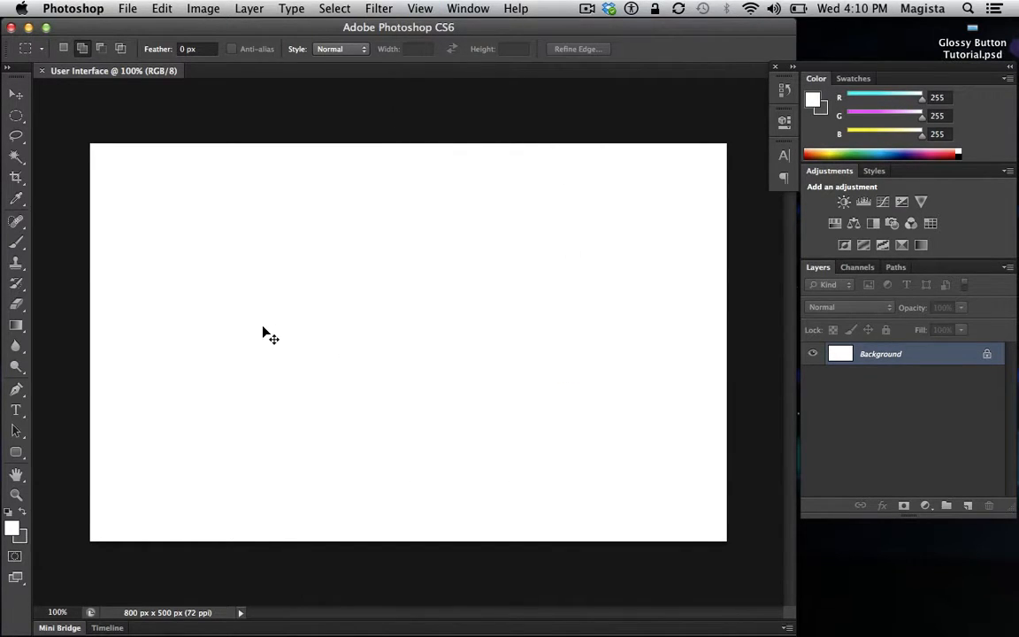
# Step: Show the rulers and place a vertical guide at about 340 px and a horizontal guide at about 190 px
pyautogui.press('super+r')
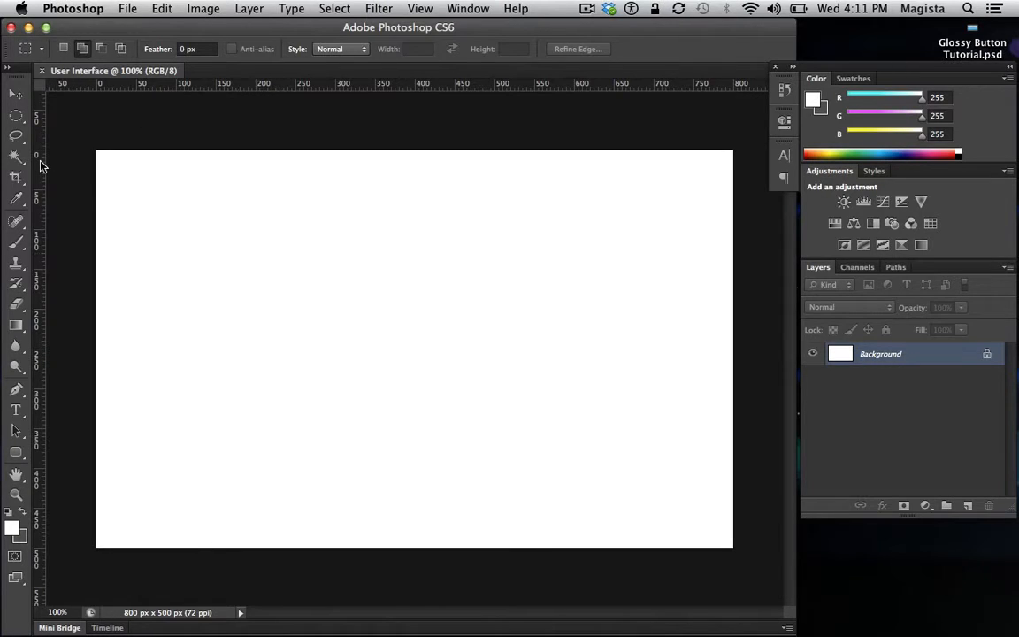
pyautogui.moveTo(40, 165); pyautogui.dragTo(368, 177)
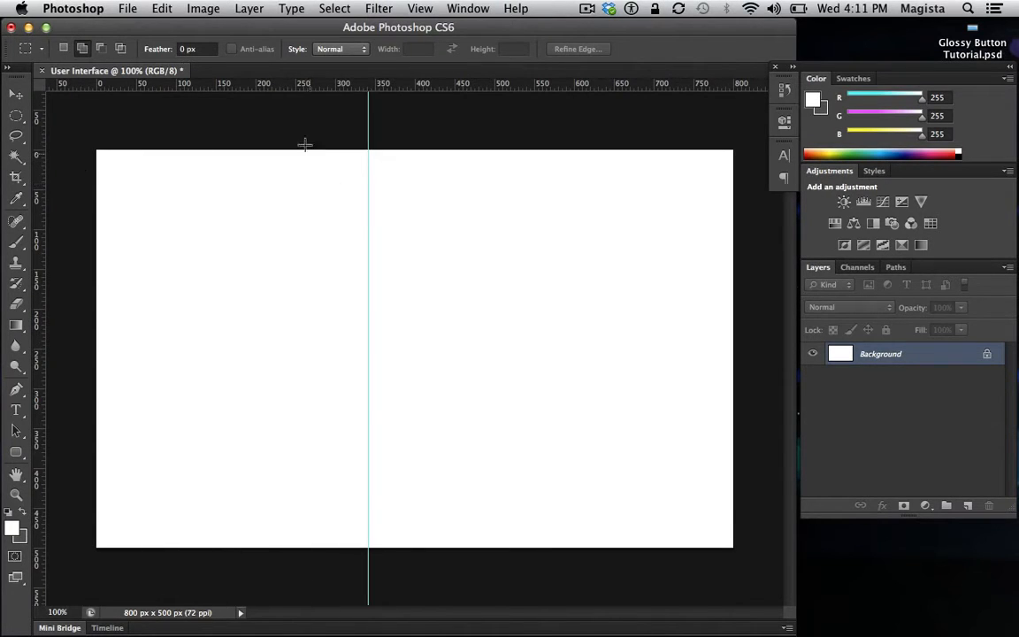
pyautogui.moveTo(277, 87); pyautogui.dragTo(300, 300)
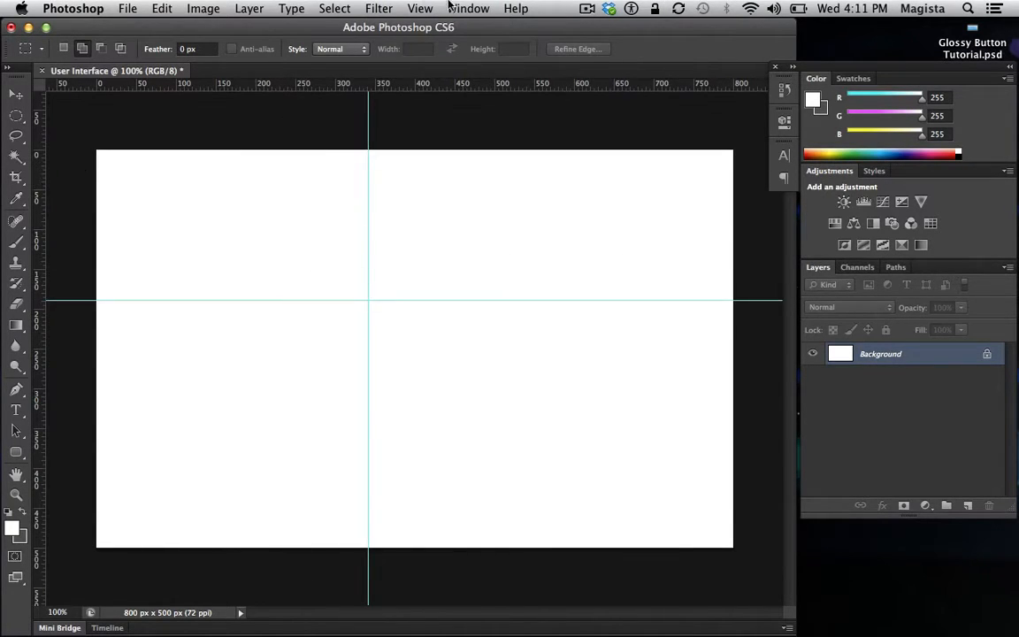
# Step: Look over the snapping and guide commands and the list of available panels and workspaces
pyautogui.click(412, 8)
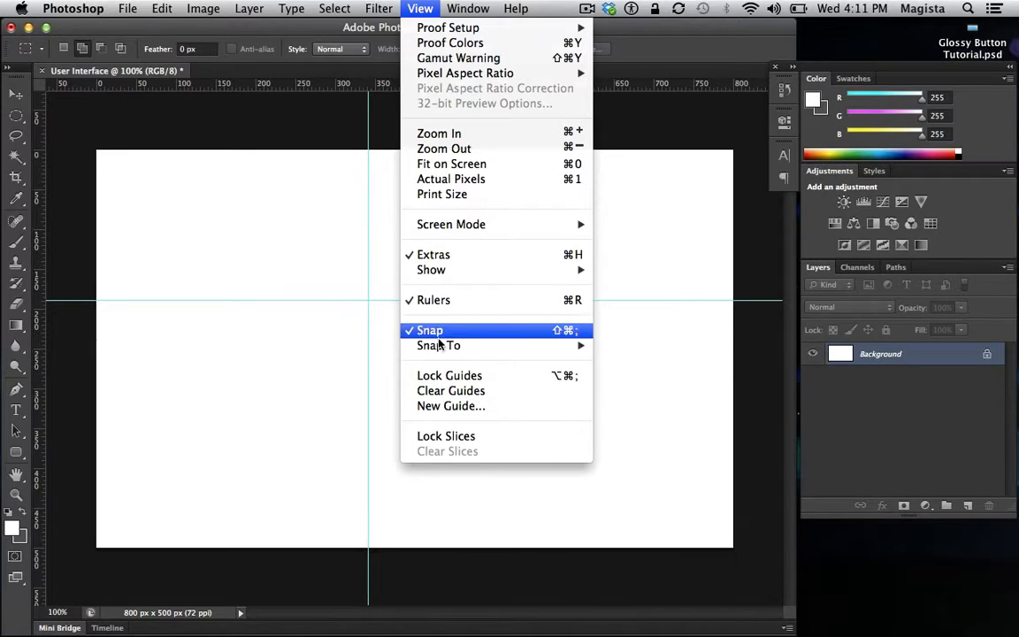
pyautogui.moveTo(467, 8)
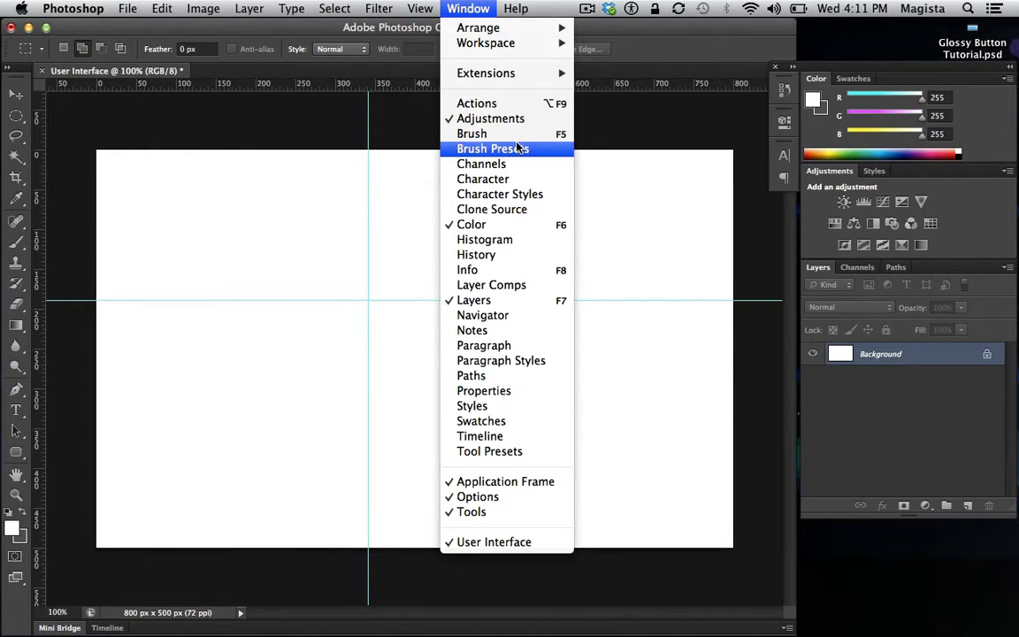
pyautogui.moveTo(510, 43)
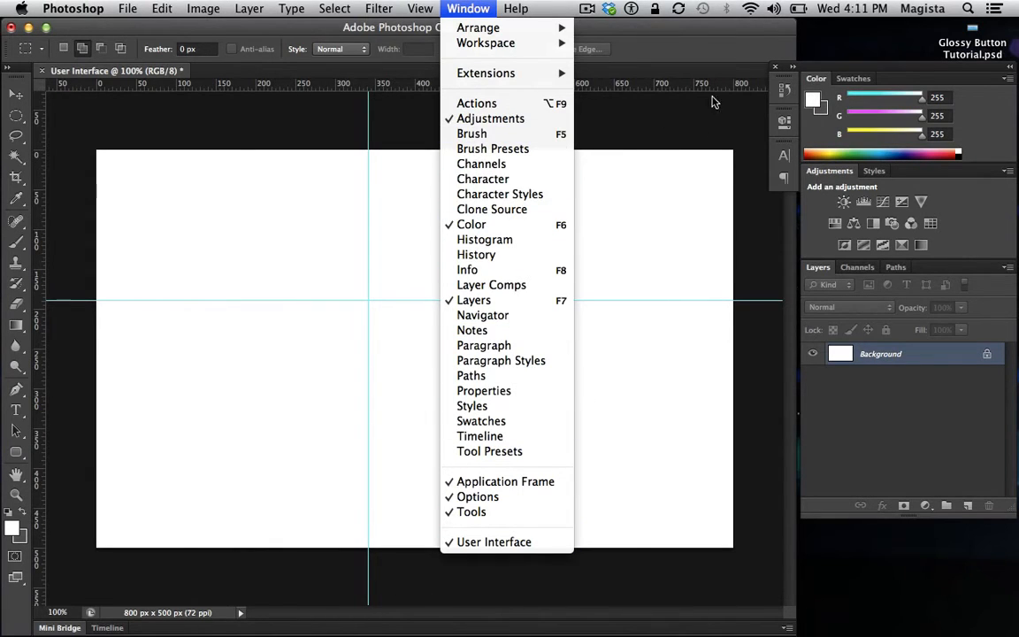
pyautogui.moveTo(726, 8)
pyautogui.click(616, 312)
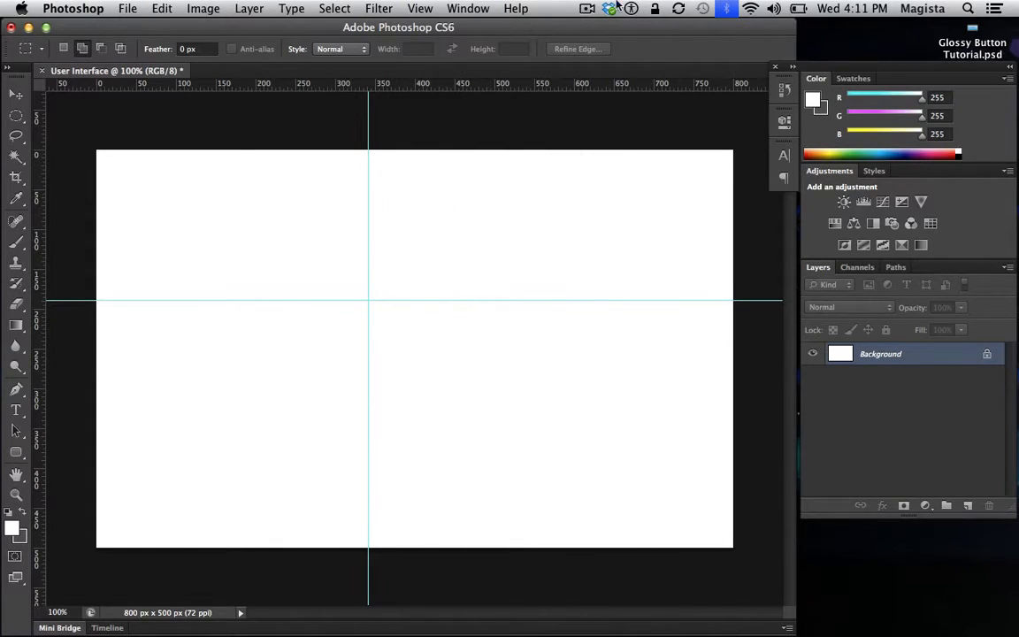
# Step: Show the Character panel and try to activate the Type tool, cancelling its initialization
pyautogui.click(471, 10)
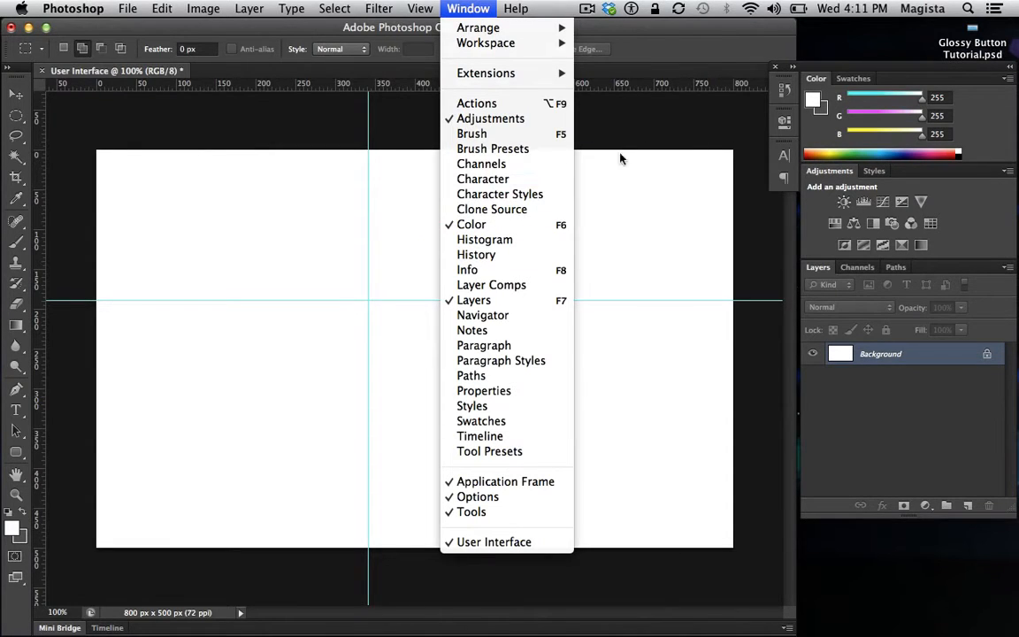
pyautogui.click(517, 180)
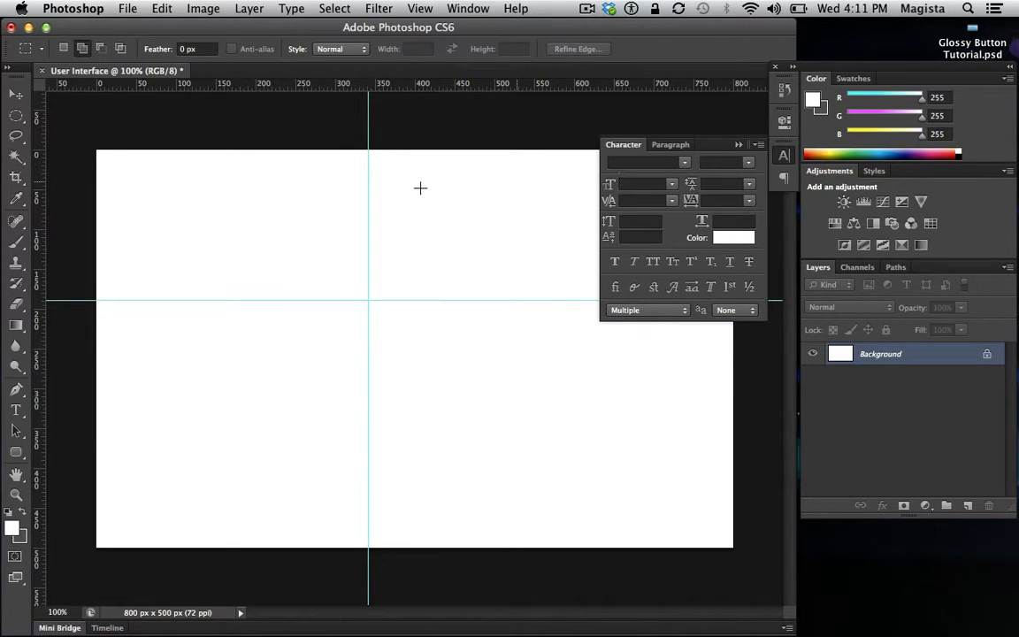
pyautogui.press('t')
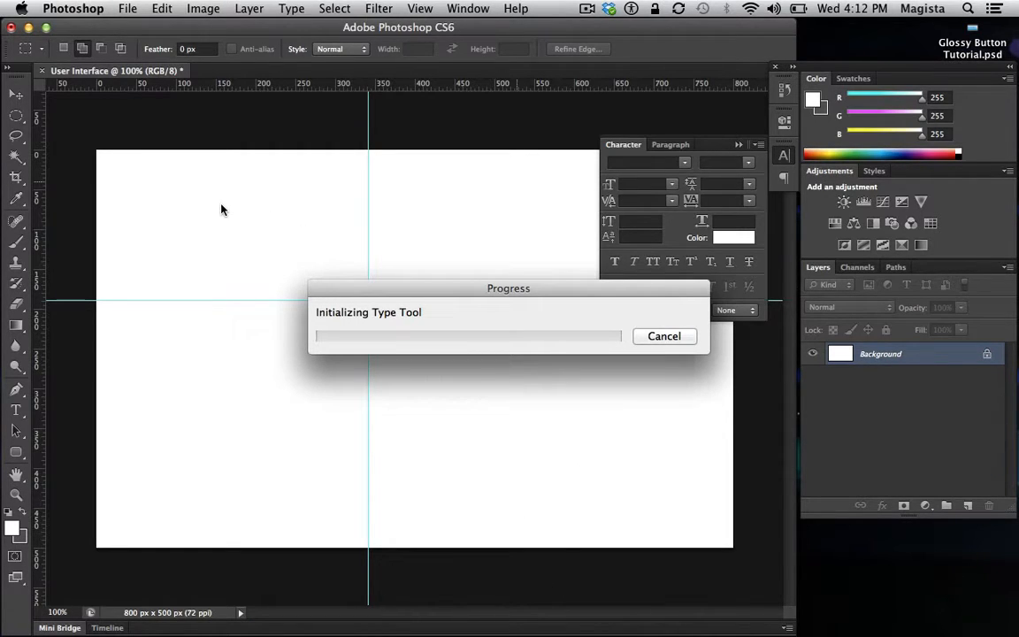
pyautogui.click(654, 339)
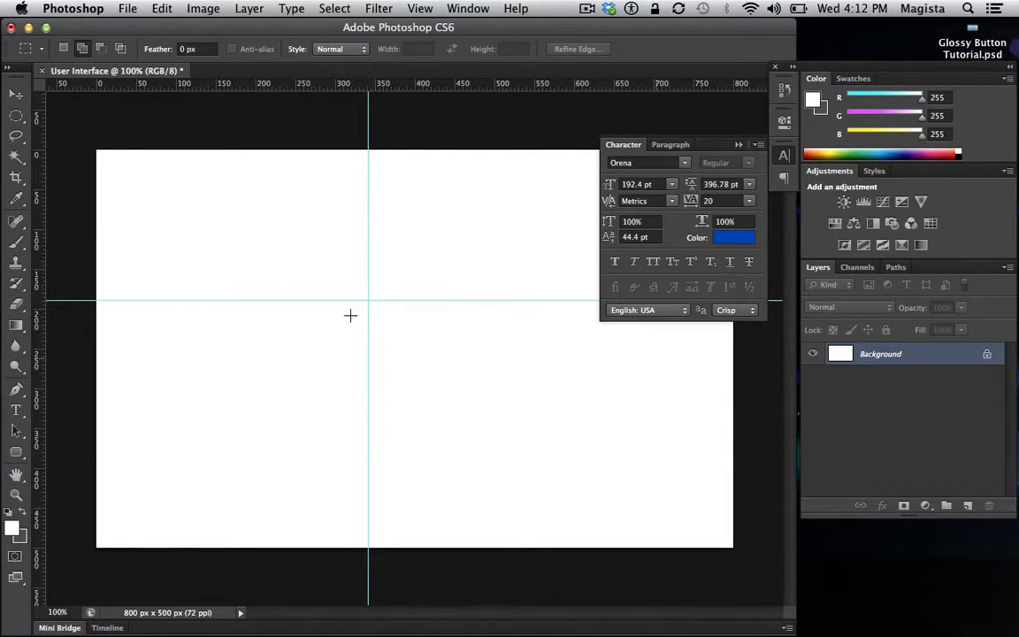
# Step: Use the Move tool to shift the vertical guide to about 235 px and nudge the horizontal guide slightly upward
pyautogui.click(15, 93)
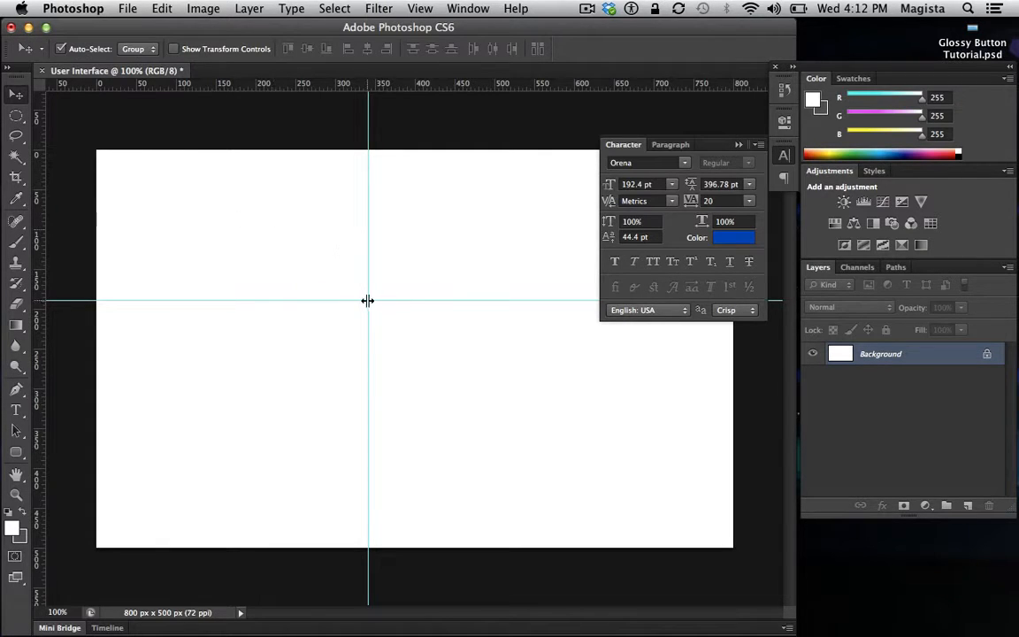
pyautogui.moveTo(367, 300); pyautogui.dragTo(284, 256)
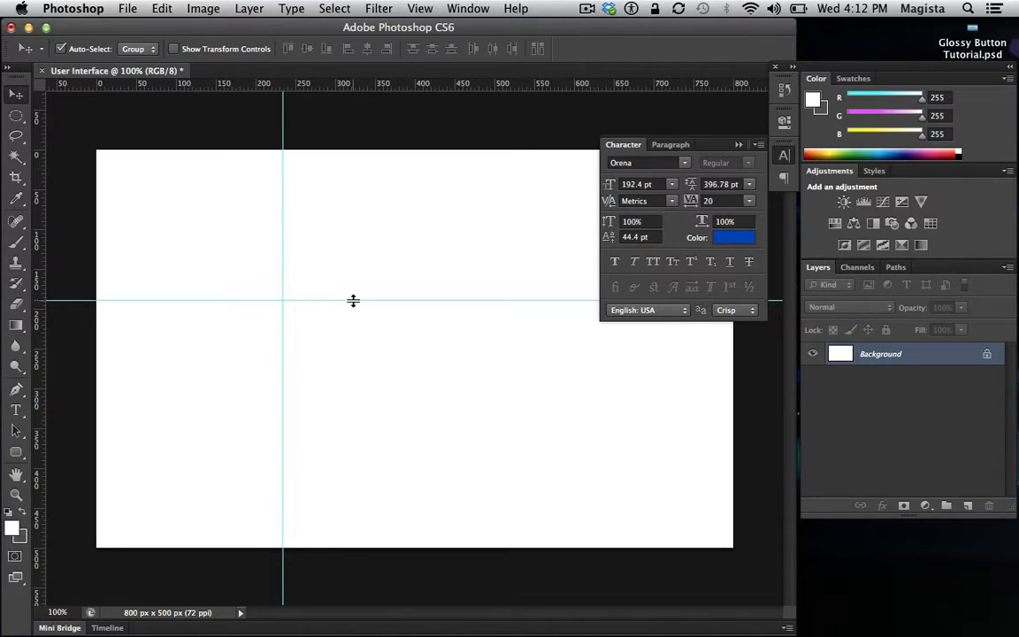
pyautogui.moveTo(352, 300)
pyautogui.mouseDown()
pyautogui.moveTo(351, 283)
pyautogui.moveTo(349, 299)
pyautogui.mouseUp()
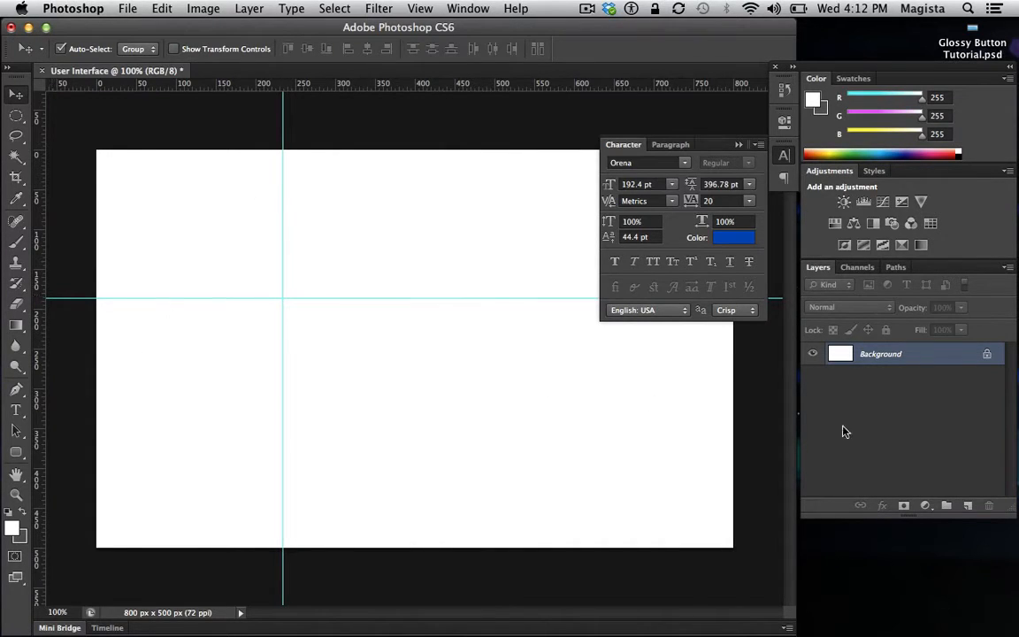
# Step: On a new layer, paint one soft dark grey dab with the 300 px brush and move it up toward the canvas centre
pyautogui.click(969, 506)
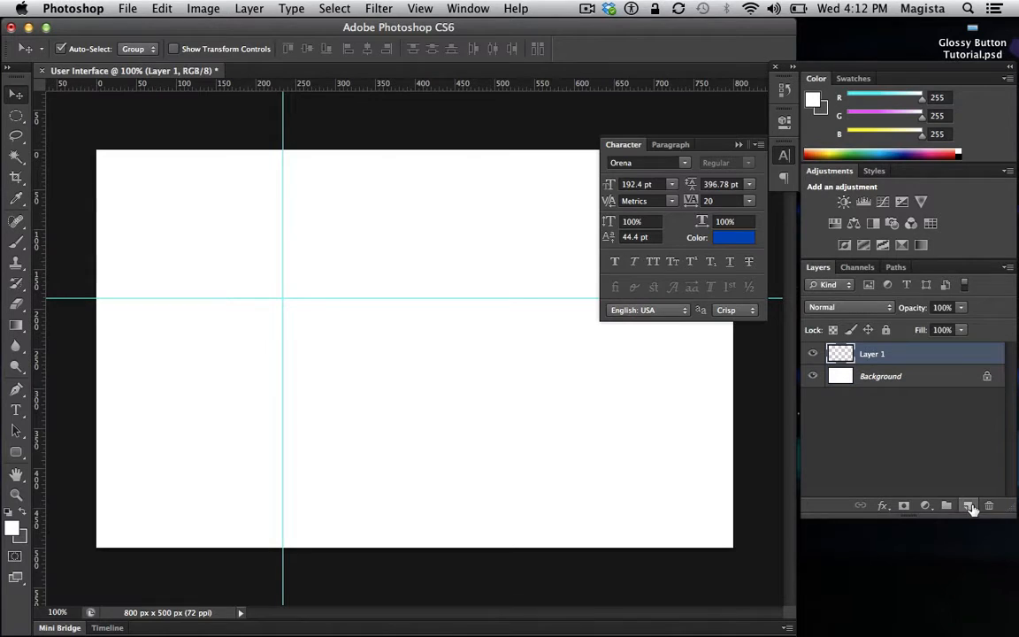
pyautogui.click(16, 241)
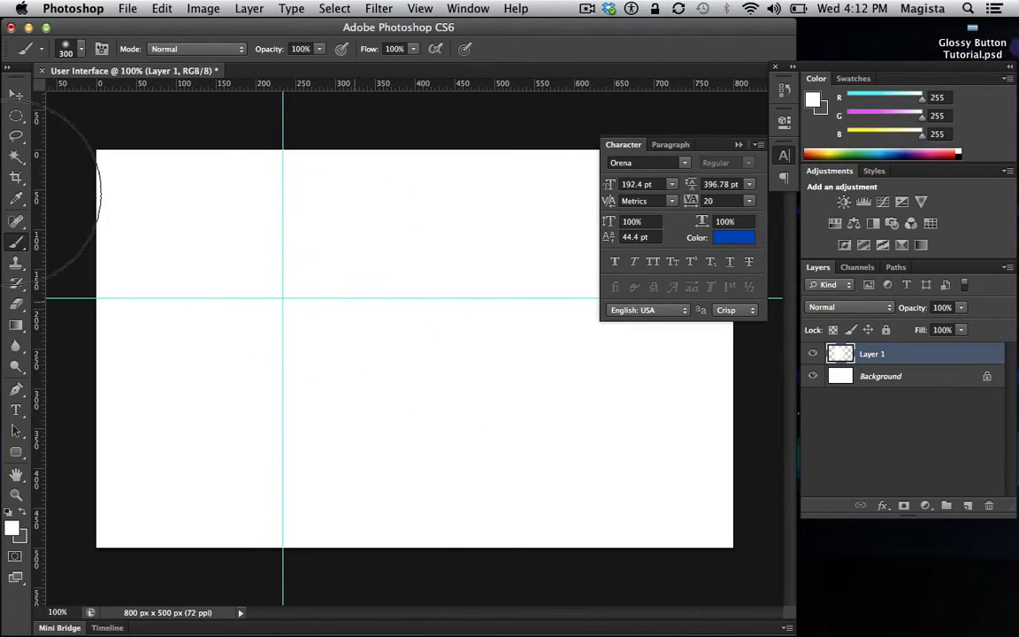
pyautogui.click(22, 513)
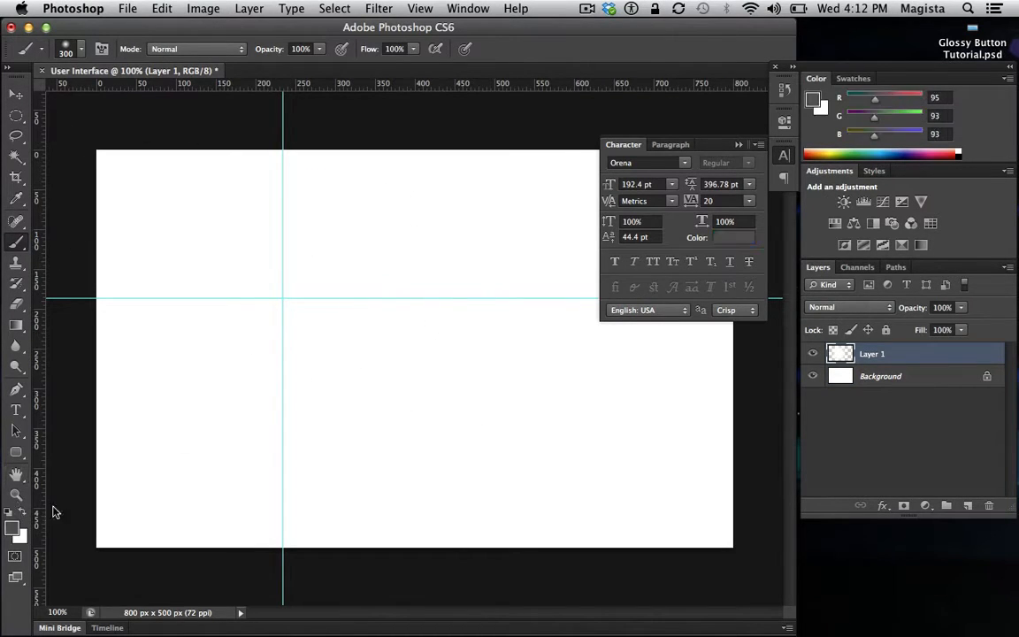
pyautogui.click(332, 364)
pyautogui.click(16, 93)
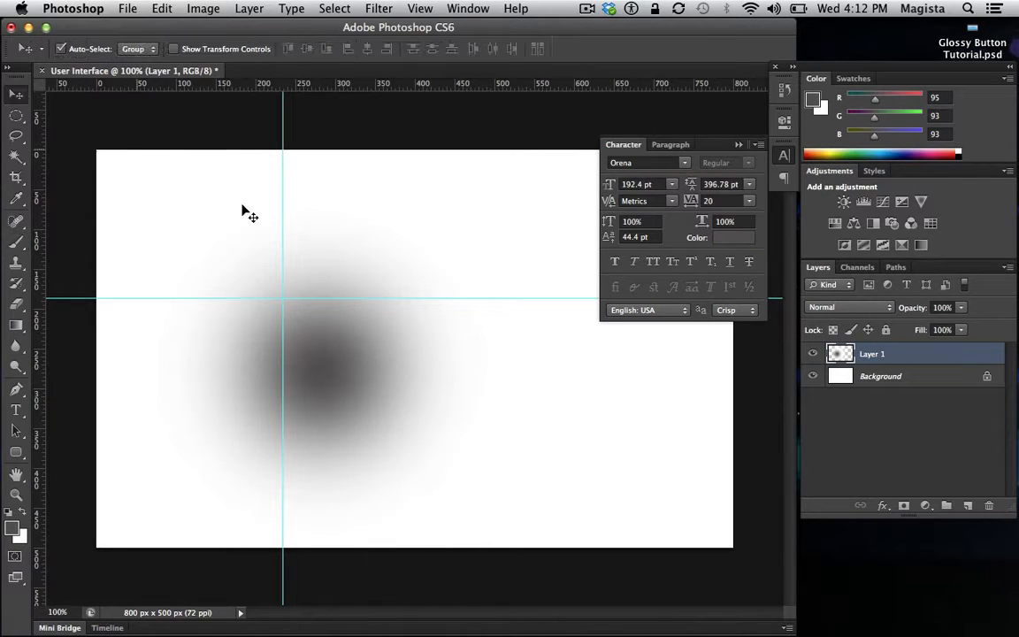
pyautogui.moveTo(255, 434)
pyautogui.mouseDown()
pyautogui.moveTo(332, 335)
pyautogui.moveTo(353, 344)
pyautogui.moveTo(351, 370)
pyautogui.mouseUp()
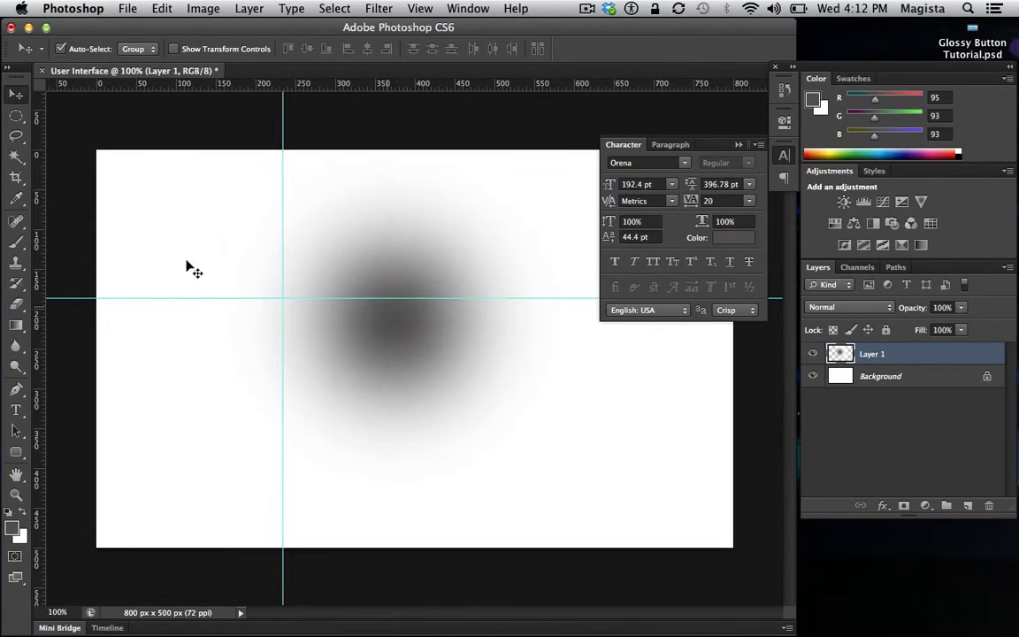
# Step: Draw an elliptical selection about 490 by 280 px around the grey dab
pyautogui.click(15, 116)
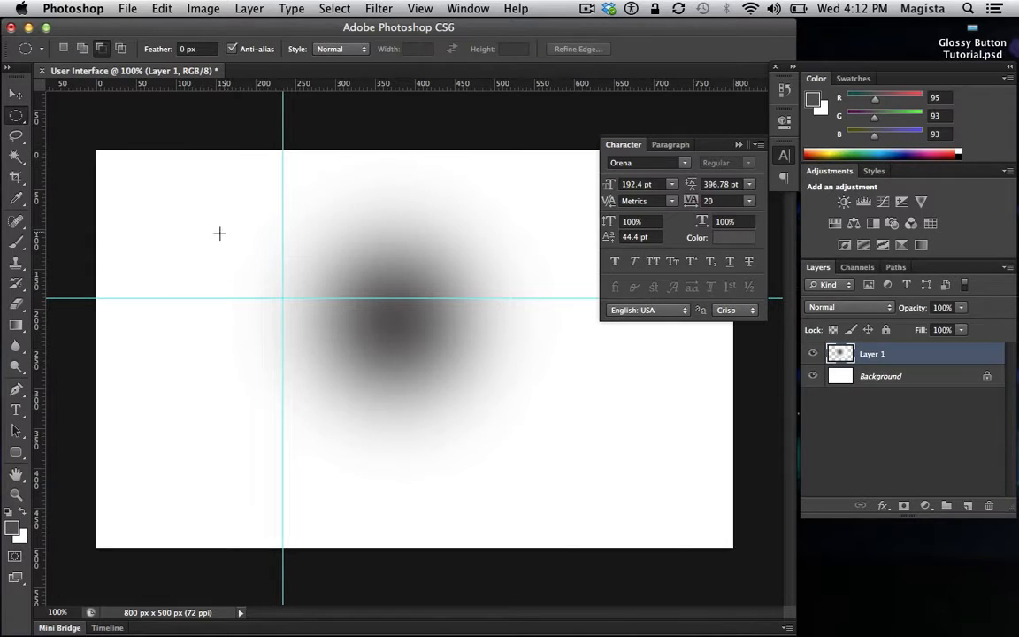
pyautogui.moveTo(198, 226); pyautogui.dragTo(594, 459)
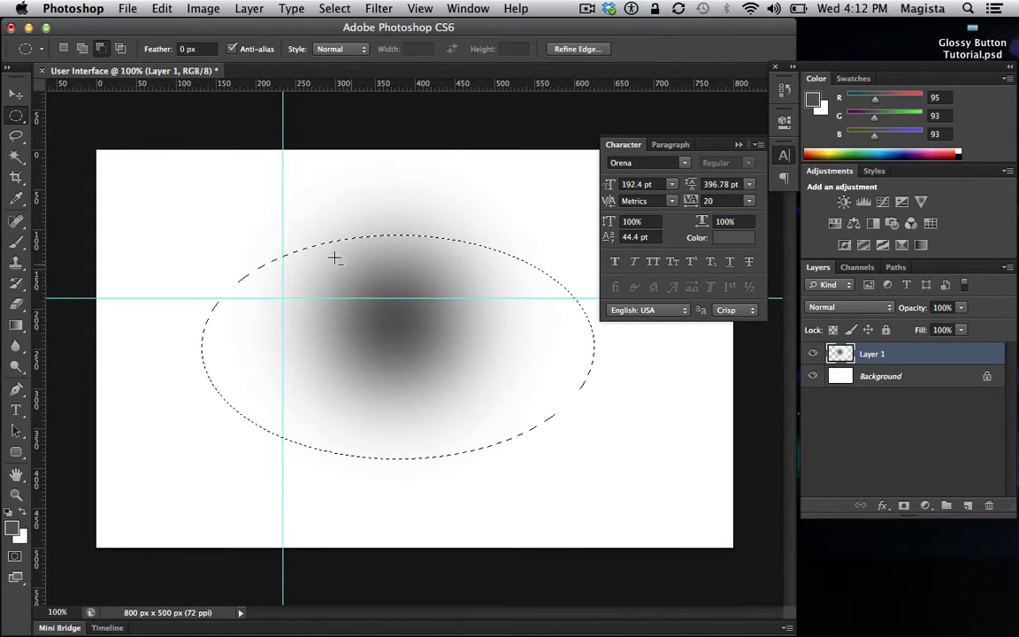
# Step: Place a vertical guide at about 20 px and add a rectangle of about 450 by 315 px to the elliptical selection
pyautogui.click(18, 119)
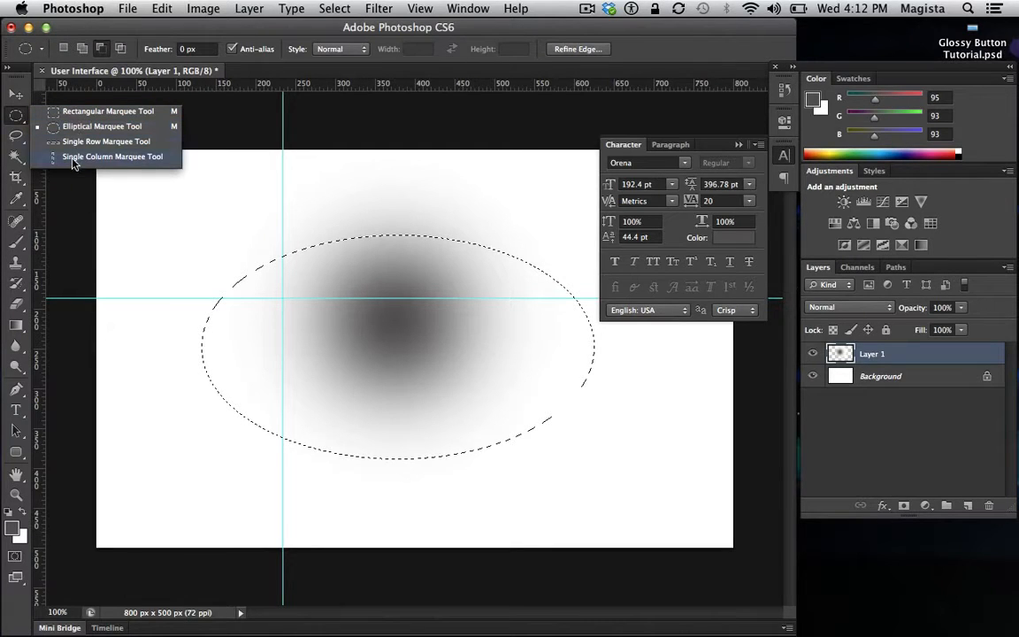
pyautogui.click(70, 113)
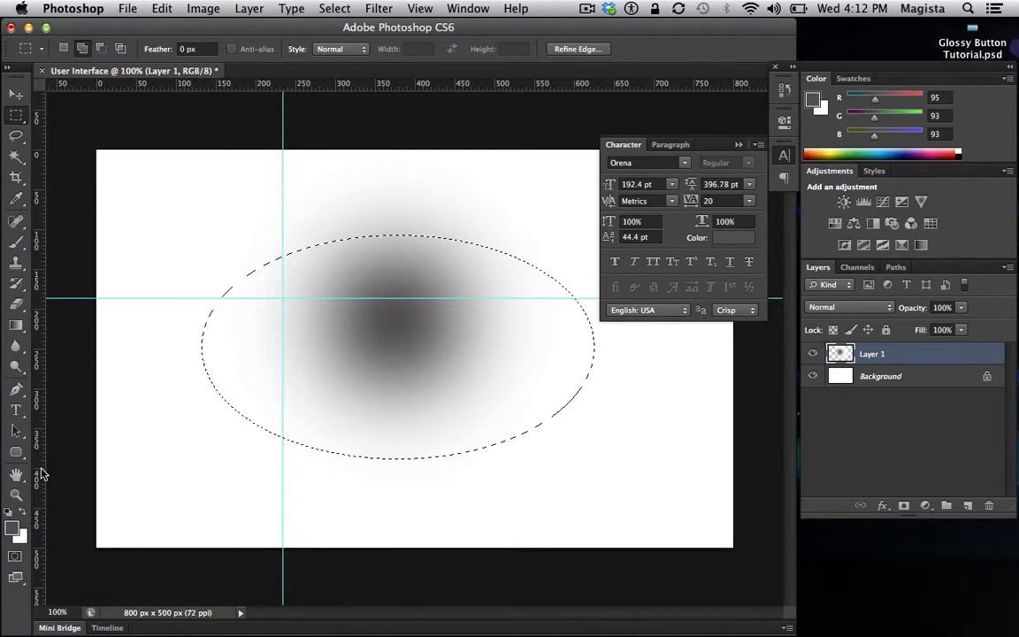
pyautogui.moveTo(39, 474); pyautogui.dragTo(115, 502)
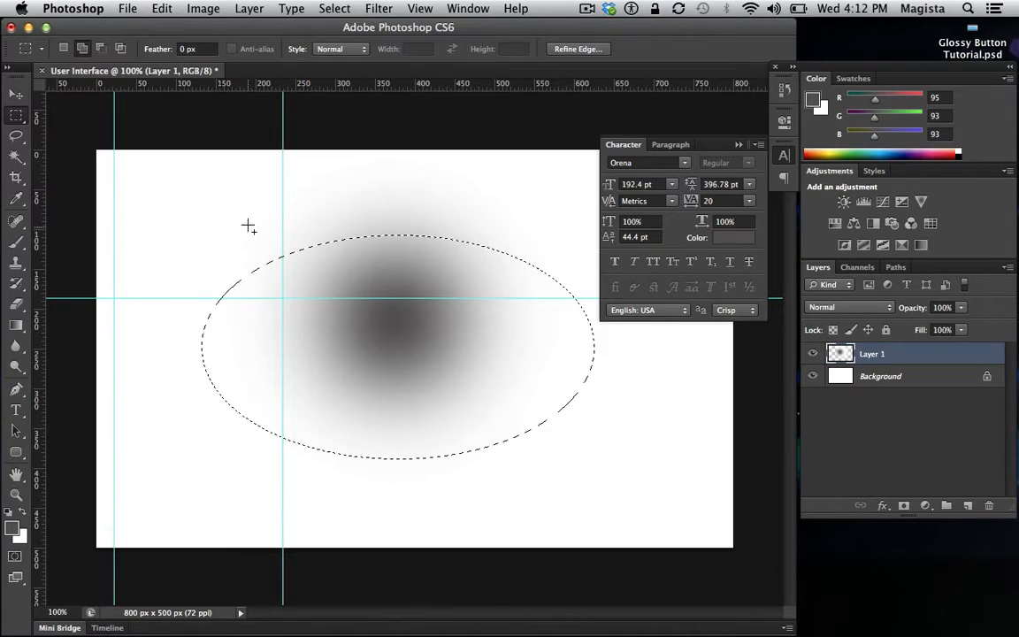
pyautogui.moveTo(218, 209); pyautogui.dragTo(578, 459)
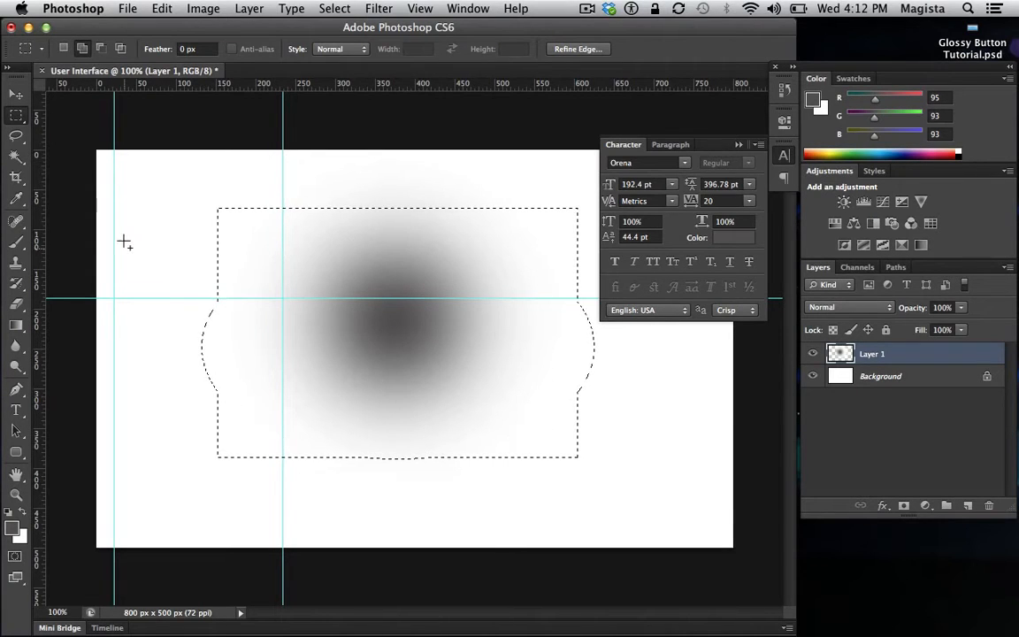
# Step: Deselect the combined shape and set the Rectangular Marquee tool to New Selection mode
pyautogui.click(62, 49)
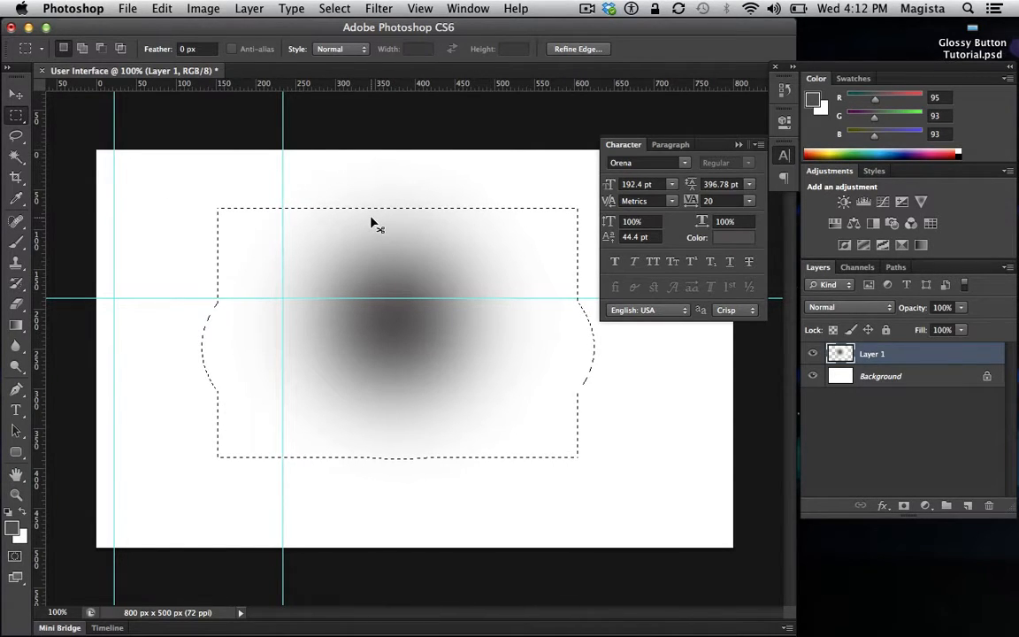
pyautogui.press('super+d')
pyautogui.click(82, 50)
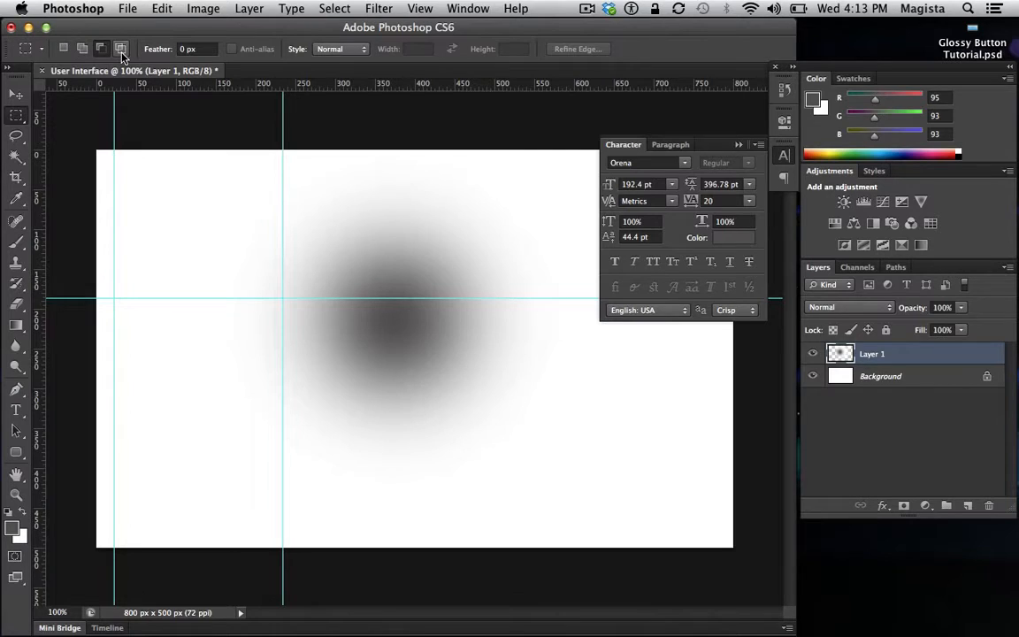
pyautogui.click(65, 50)
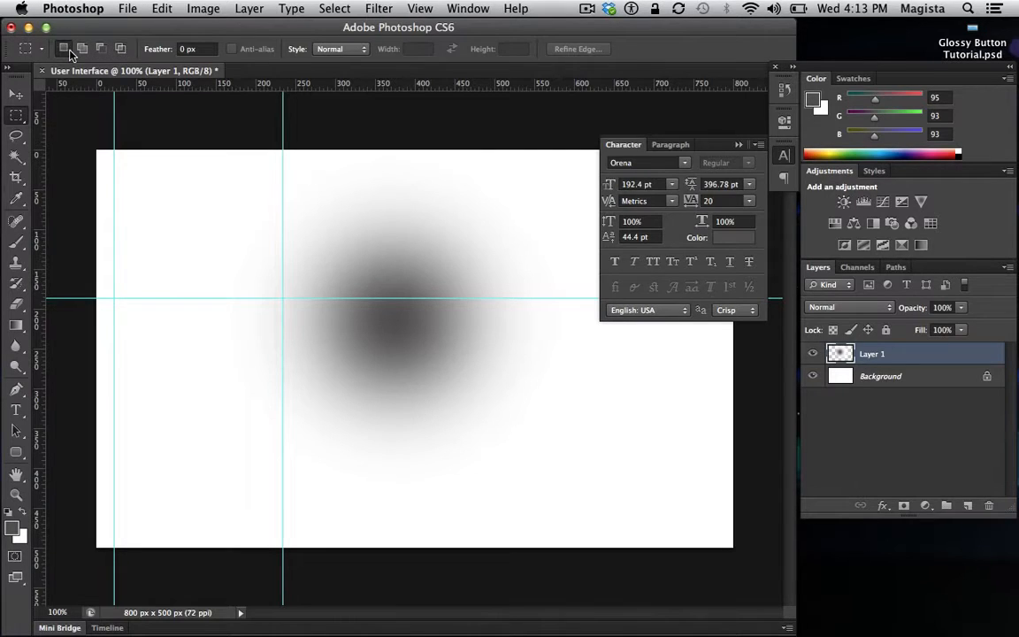
# Step: Draw a freehand Lasso selection over the upper part of the grey dab, and deselect it
pyautogui.click(17, 136)
pyautogui.click(20, 138)
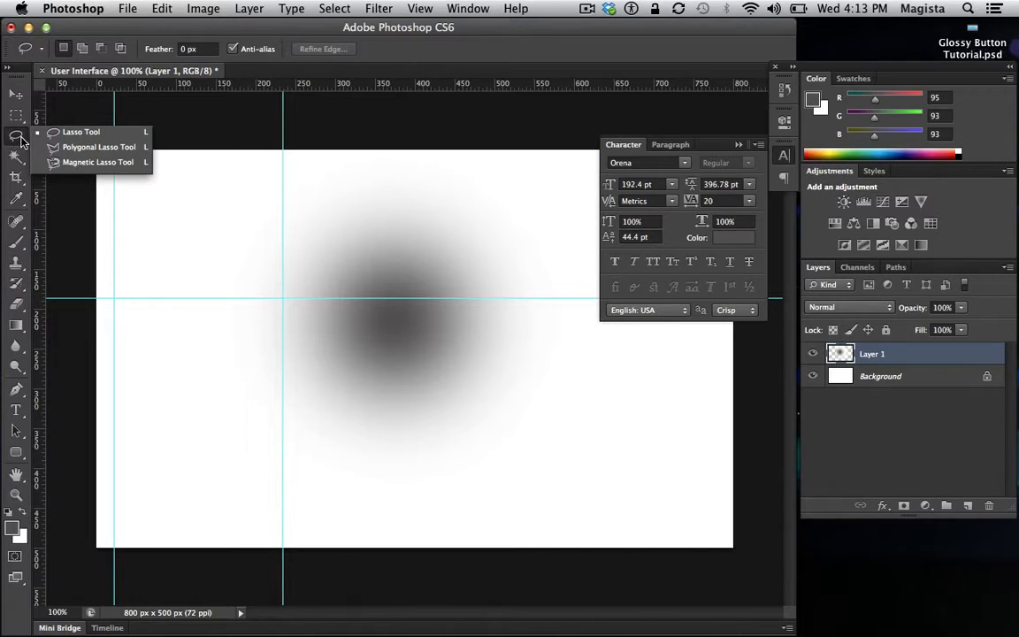
pyautogui.click(66, 133)
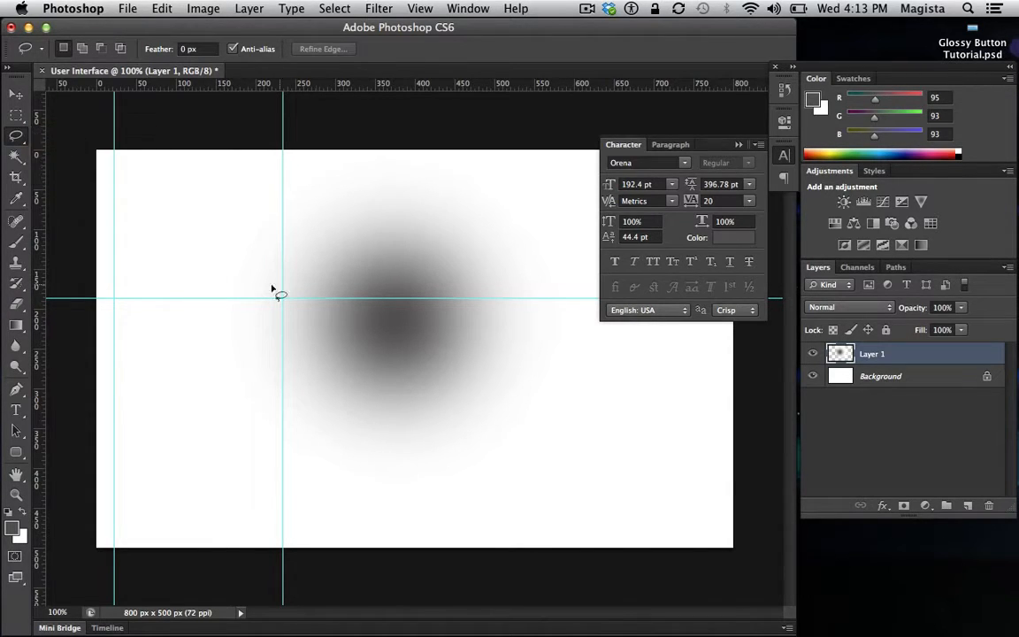
pyautogui.moveTo(235, 297)
pyautogui.mouseDown()
pyautogui.moveTo(241, 252)
pyautogui.moveTo(321, 225)
pyautogui.moveTo(417, 235)
pyautogui.moveTo(480, 263)
pyautogui.moveTo(393, 299)
pyautogui.moveTo(267, 329)
pyautogui.moveTo(227, 302)
pyautogui.mouseUp()
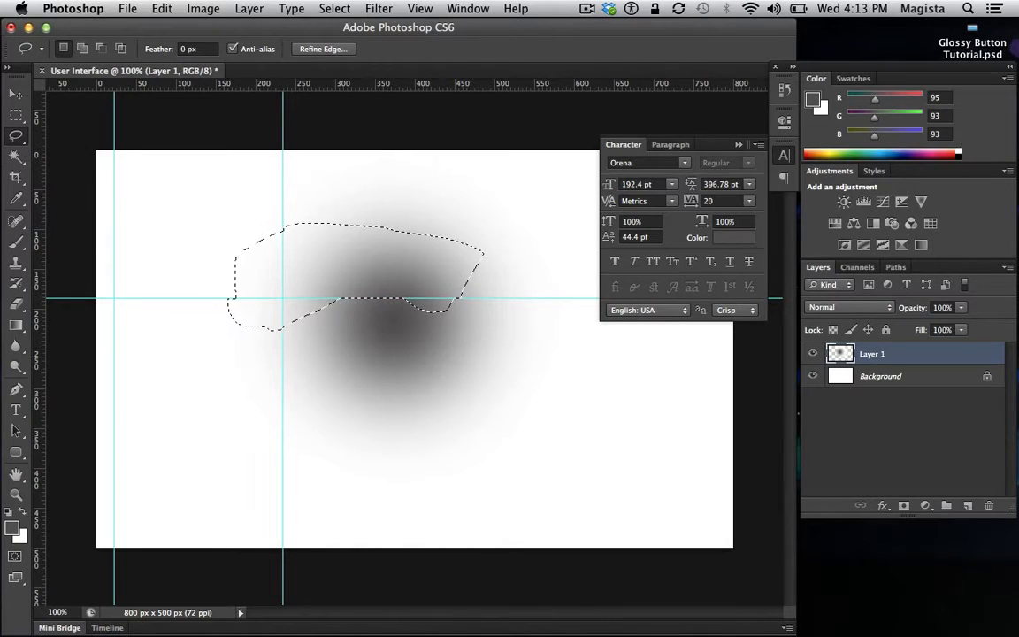
pyautogui.press('super+d')
# Step: Outline the grey dab with a closed five-sided Polygonal Lasso selection, and deselect it
pyautogui.click(23, 138)
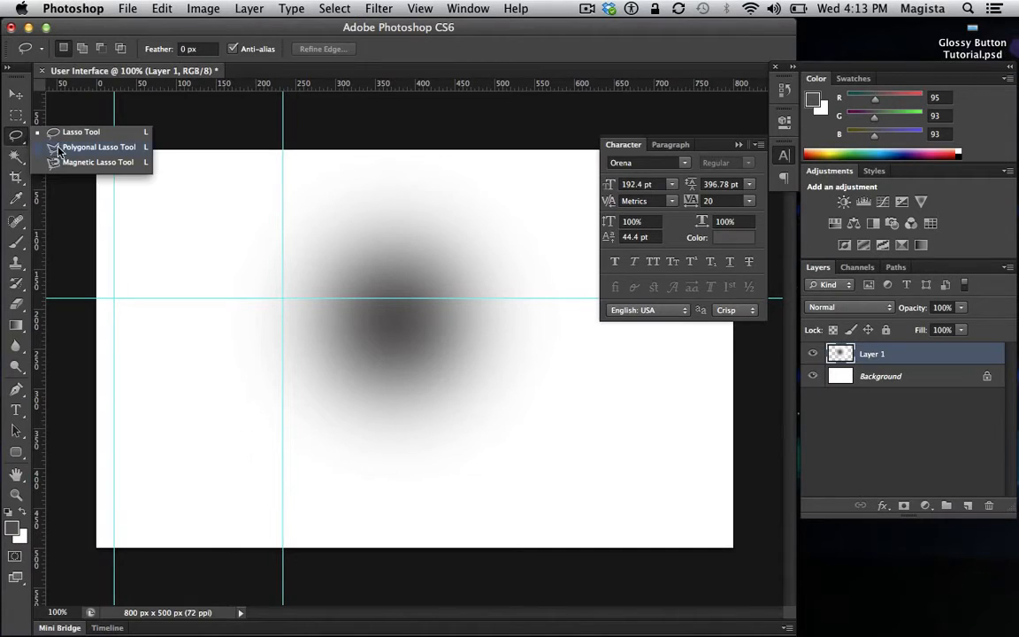
pyautogui.click(58, 149)
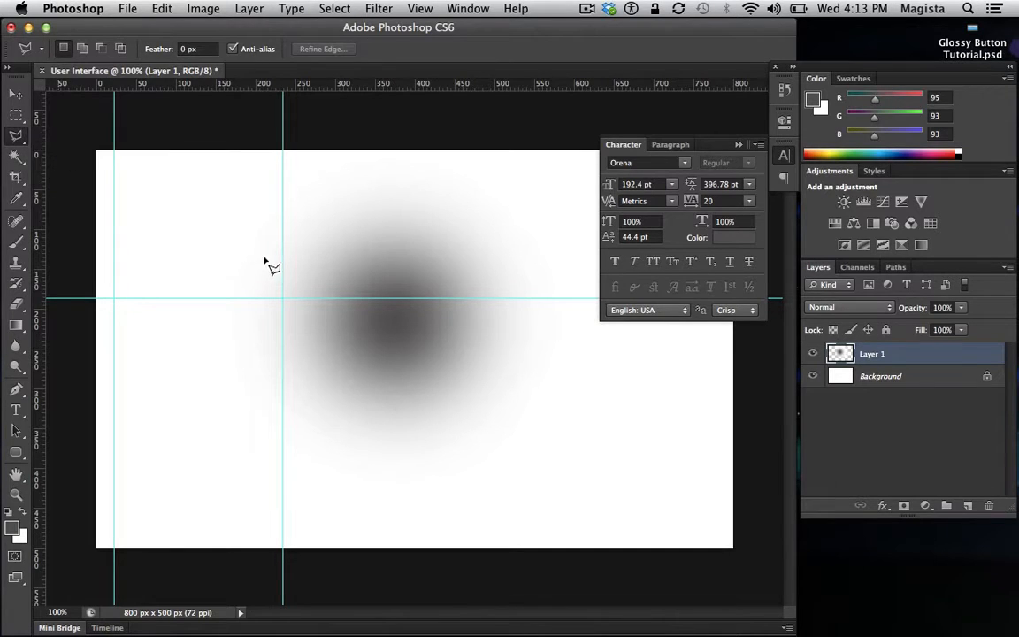
pyautogui.click(213, 212)
pyautogui.click(547, 227)
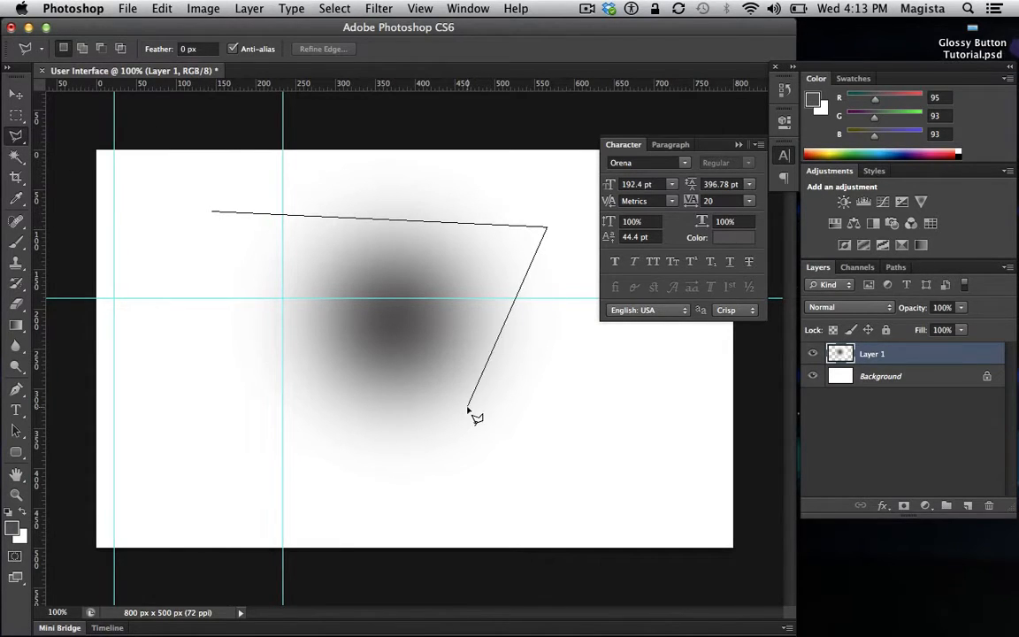
pyautogui.click(469, 406)
pyautogui.click(238, 368)
pyautogui.click(182, 236)
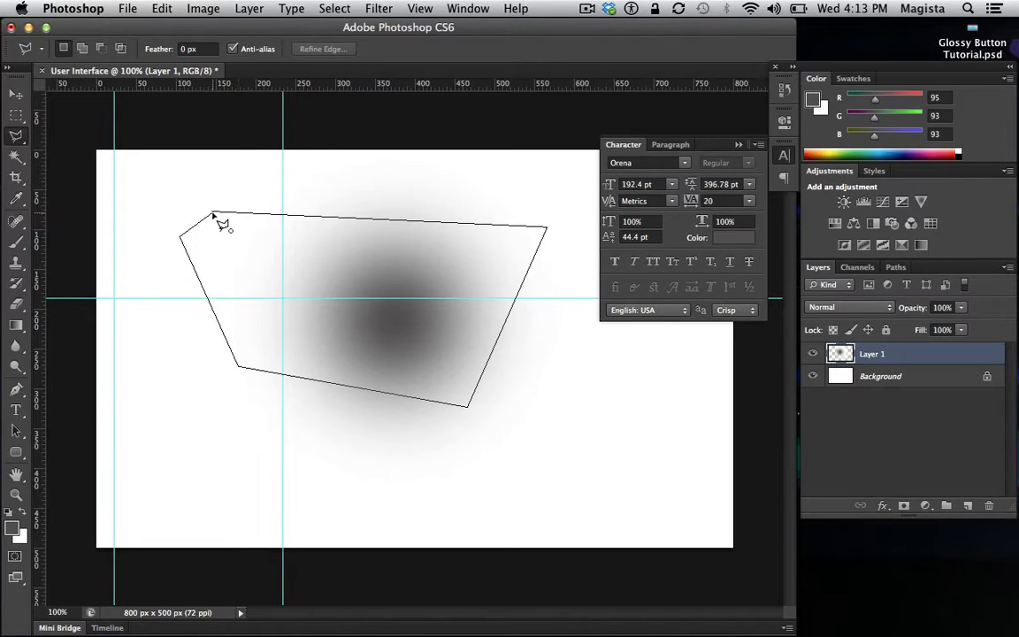
pyautogui.click(212, 213)
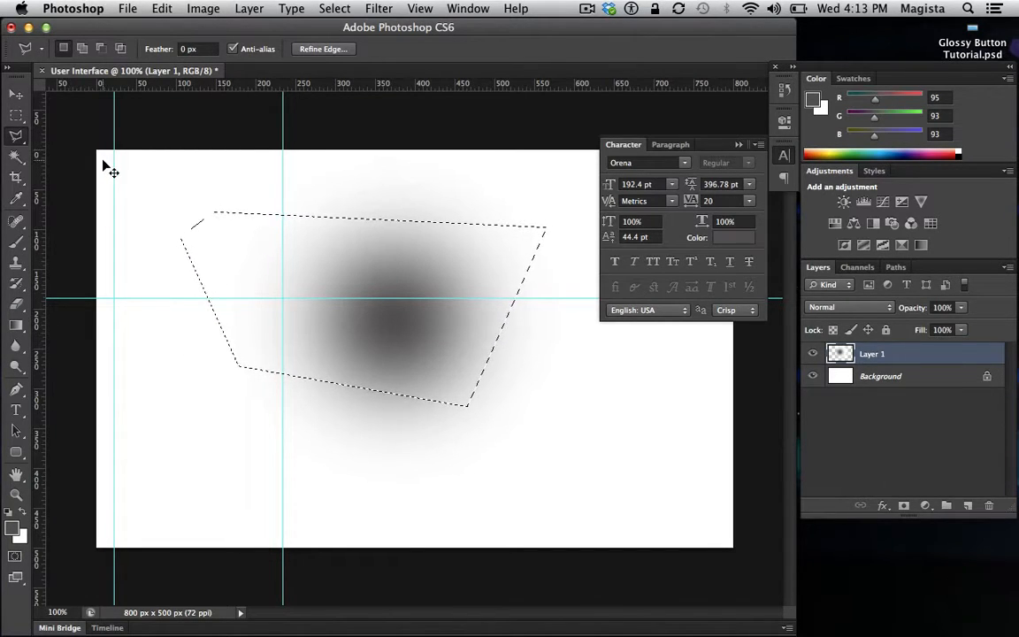
pyautogui.press('super+d')
# Step: Trace a closed Magnetic Lasso selection around the grey dab, and deselect it
pyautogui.click(14, 138)
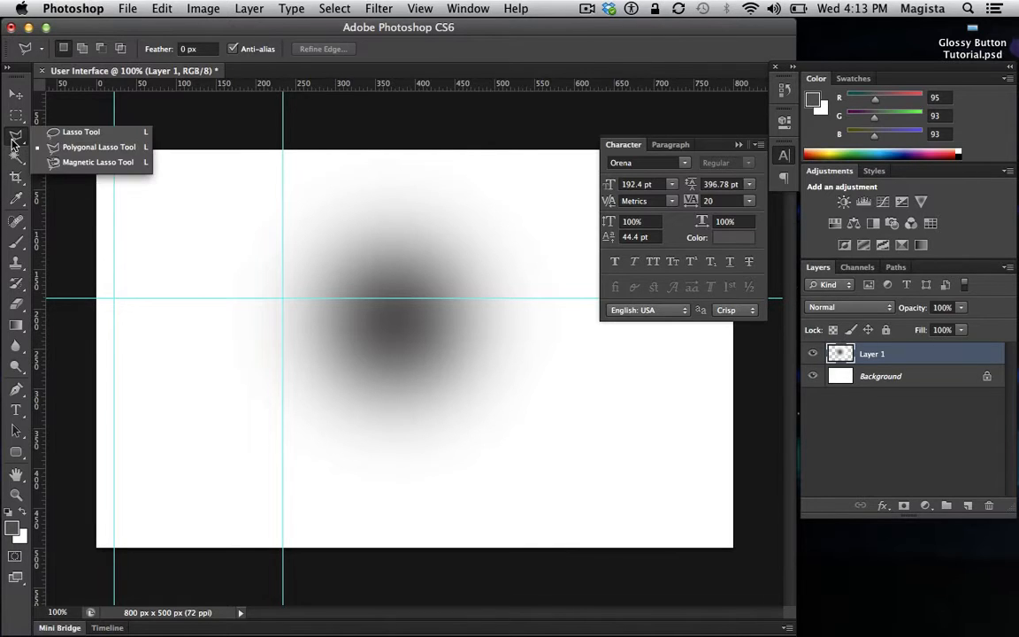
pyautogui.click(80, 164)
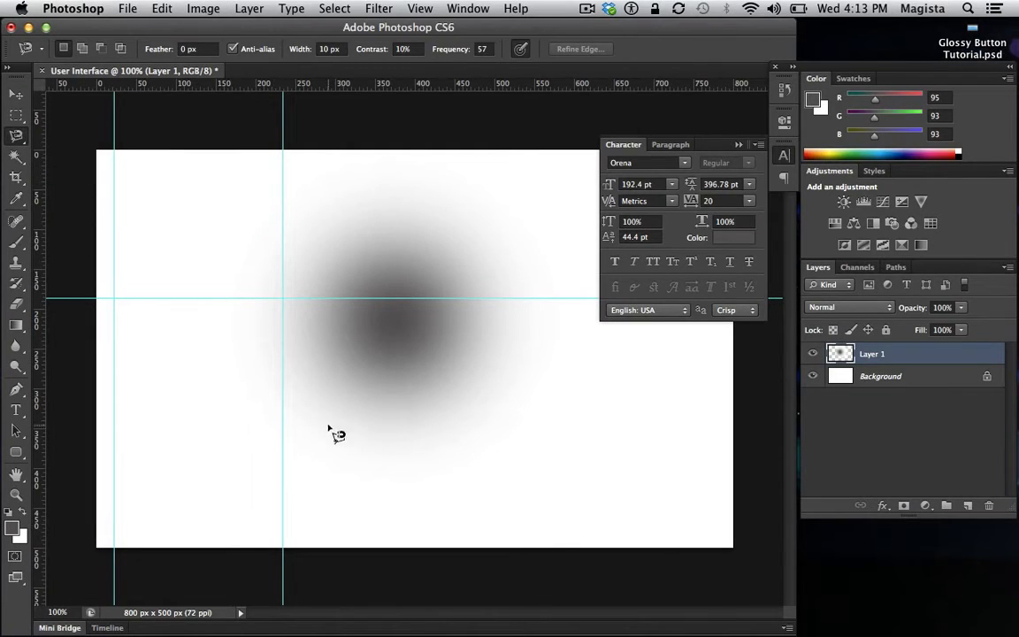
pyautogui.click(338, 198)
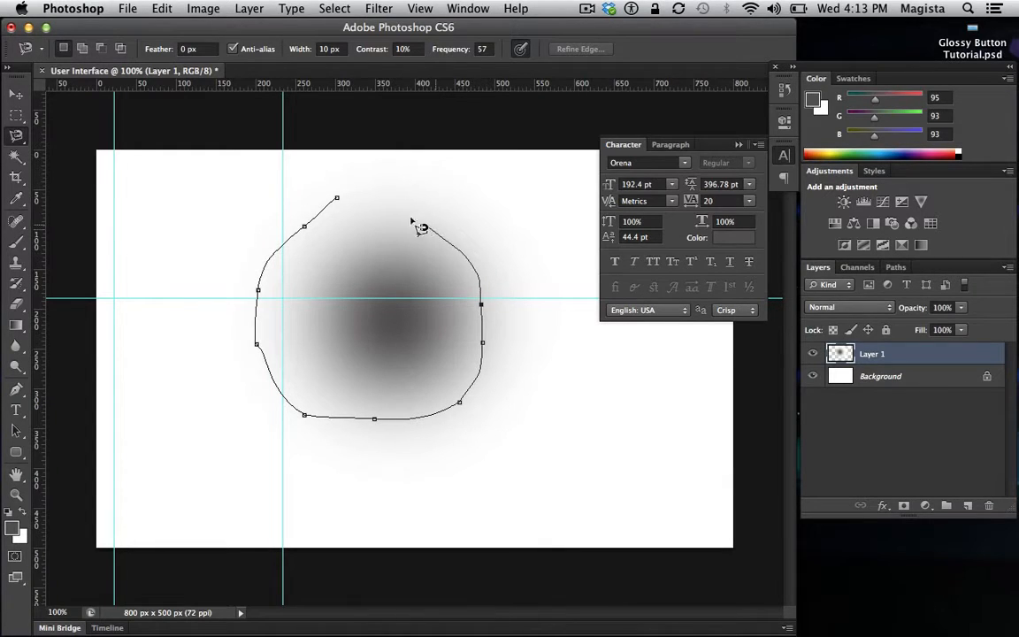
pyautogui.click(326, 196)
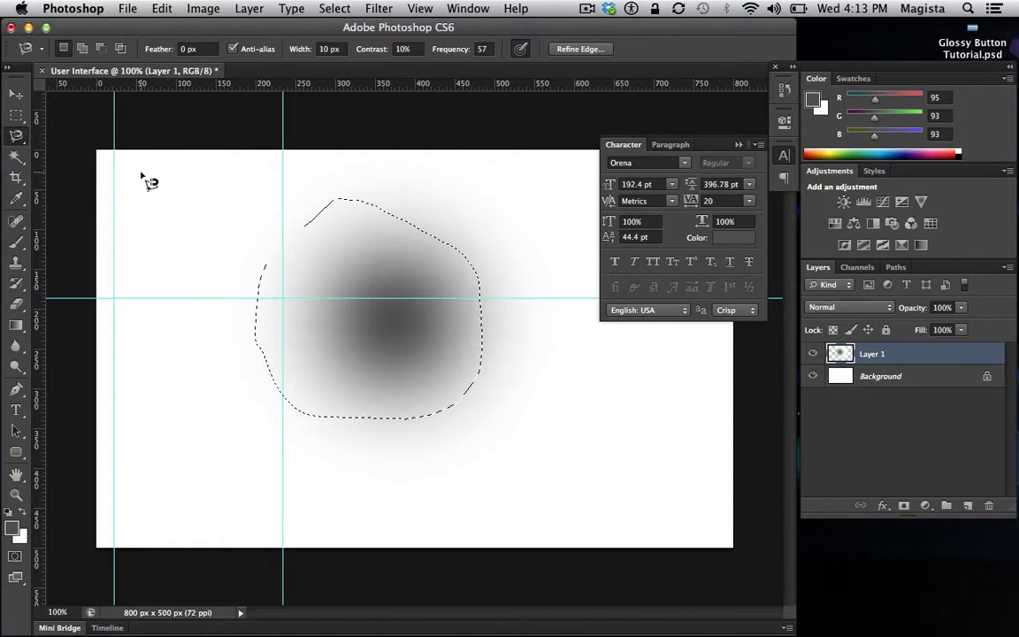
pyautogui.press('super+d')
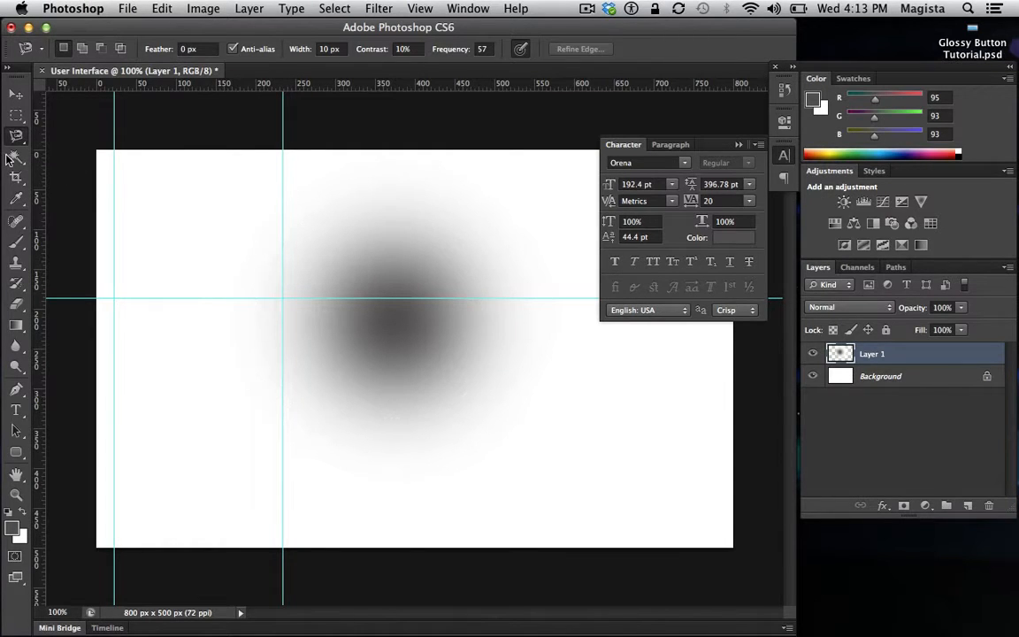
# Step: Brush a Quick Selection diagonally across the whole canvas, and undo that selection
pyautogui.click(14, 158)
pyautogui.click(15, 159)
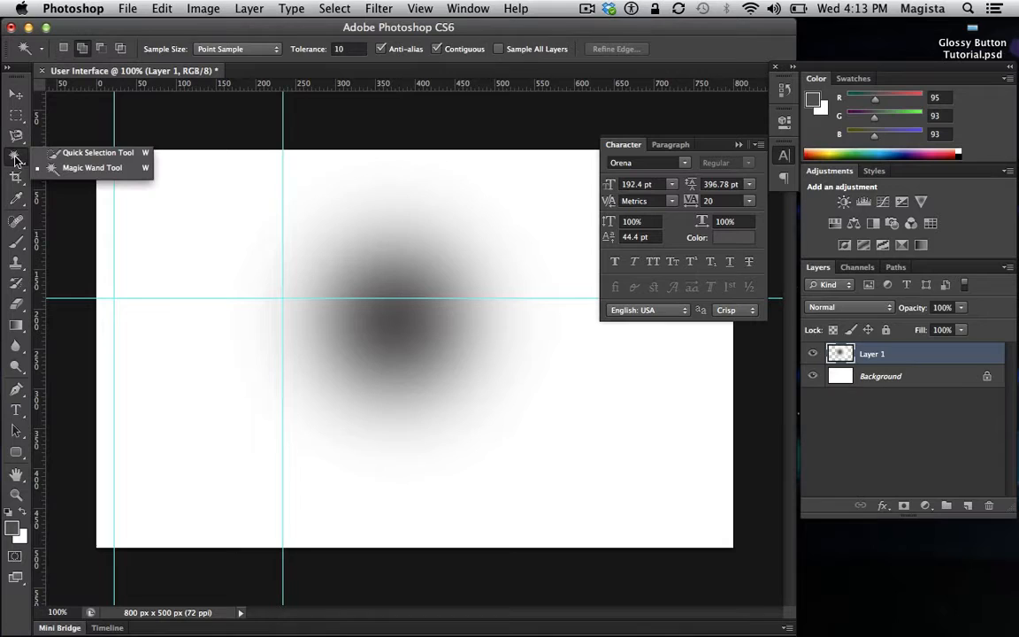
pyautogui.click(84, 153)
pyautogui.moveTo(155, 184)
pyautogui.mouseDown()
pyautogui.moveTo(207, 168)
pyautogui.moveTo(366, 163)
pyautogui.moveTo(501, 177)
pyautogui.moveTo(656, 263)
pyautogui.moveTo(596, 487)
pyautogui.mouseUp()
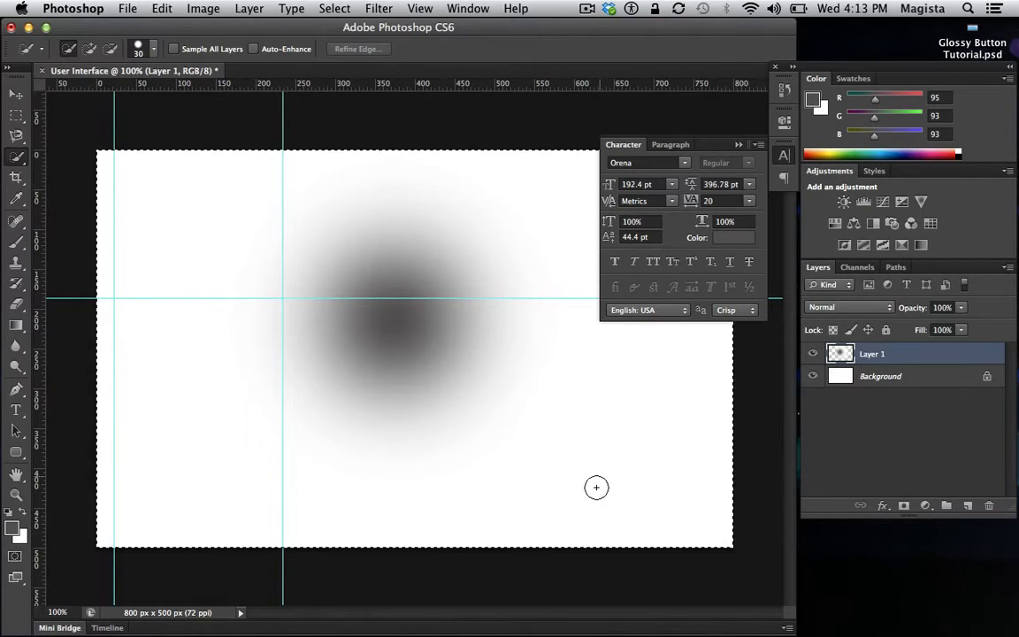
pyautogui.hotkey('ctrl', 'alt', 'z')
pyautogui.hotkey('ctrl', 'alt', 'z')
pyautogui.hotkey('ctrl', 'shift', 'z')
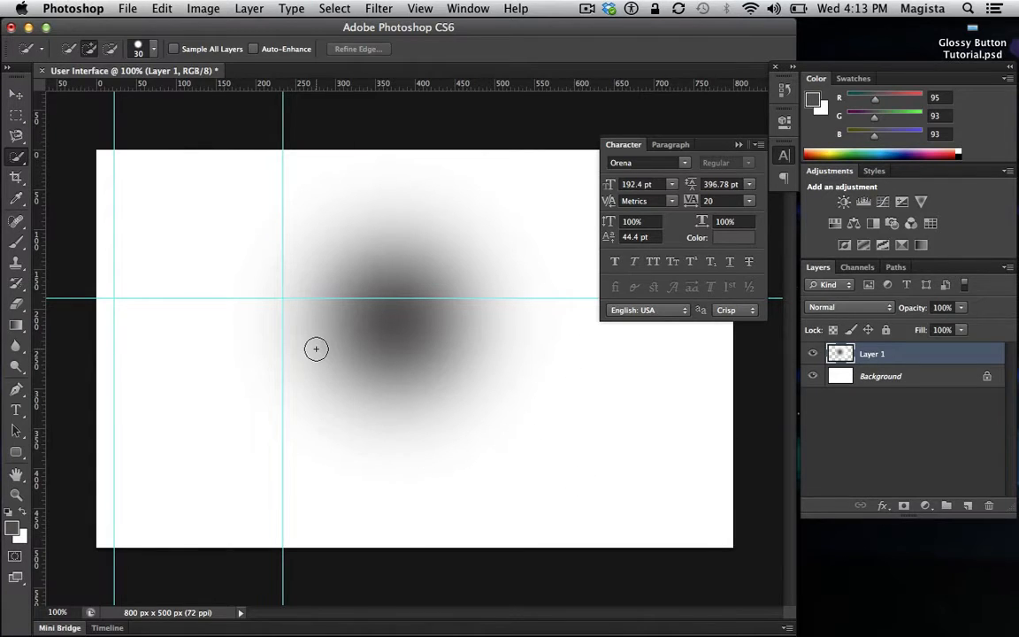
# Step: Select the empty area around the grey dab with the Magic Wand tool, and deselect it
pyautogui.click(17, 156)
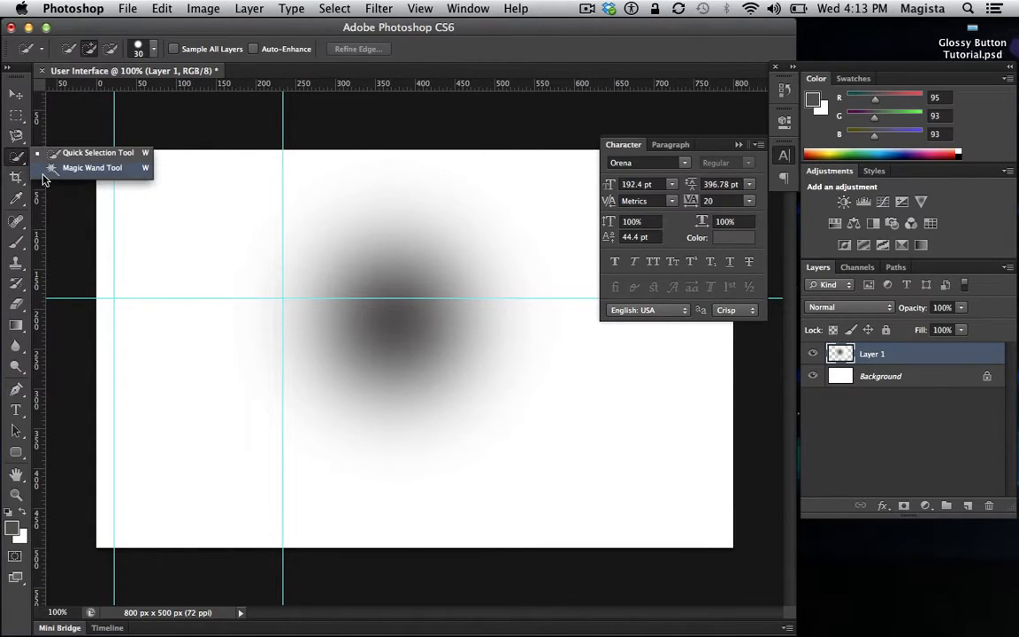
pyautogui.click(49, 169)
pyautogui.click(136, 192)
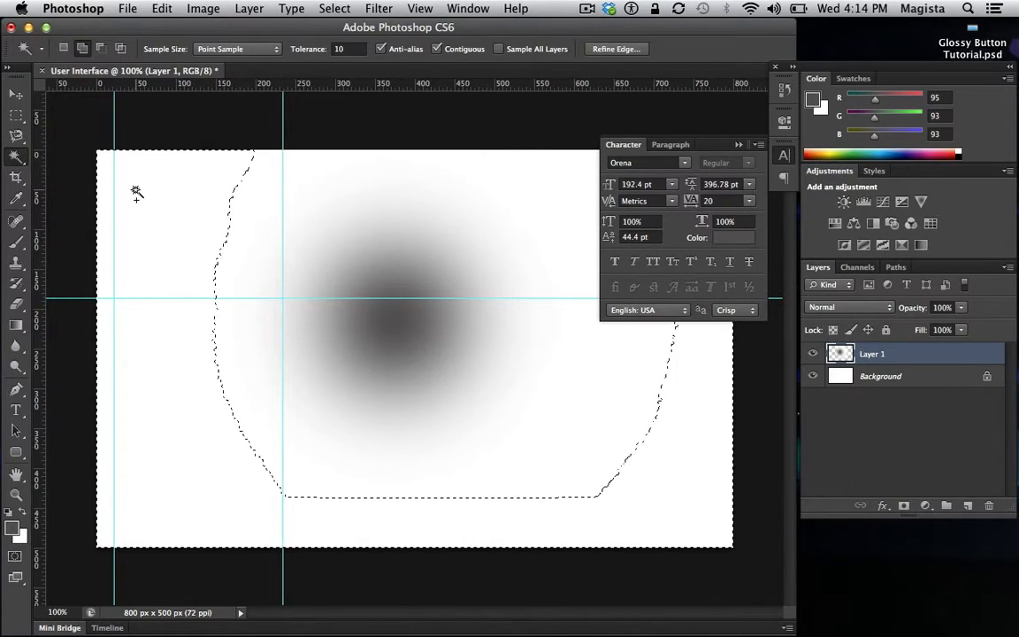
pyautogui.press('super+d')
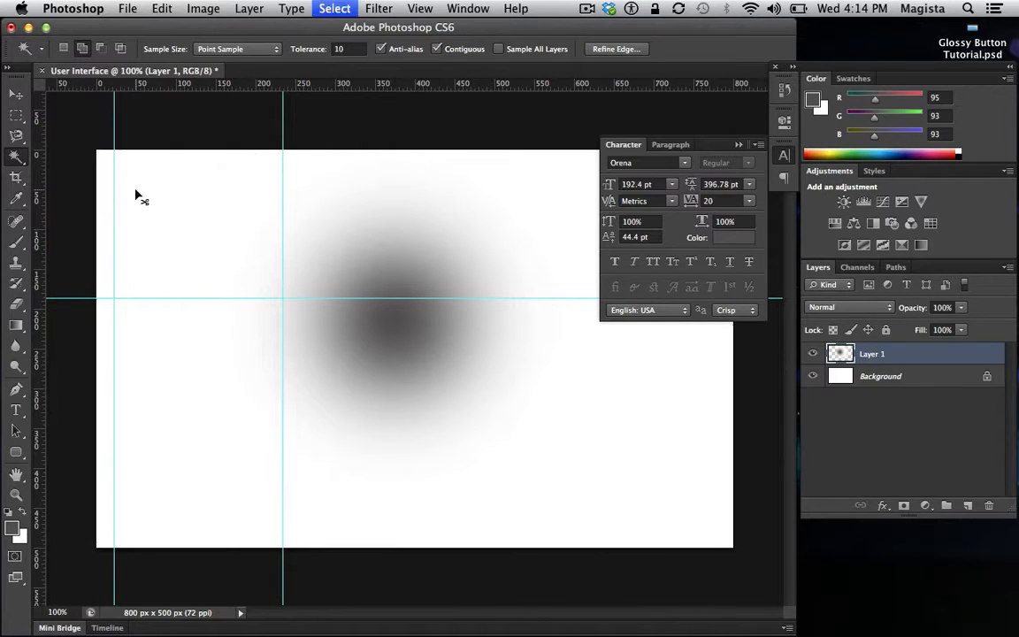
# Step: Extend the canvas upward with the Crop tool to 800 by 563 px
pyautogui.click(14, 179)
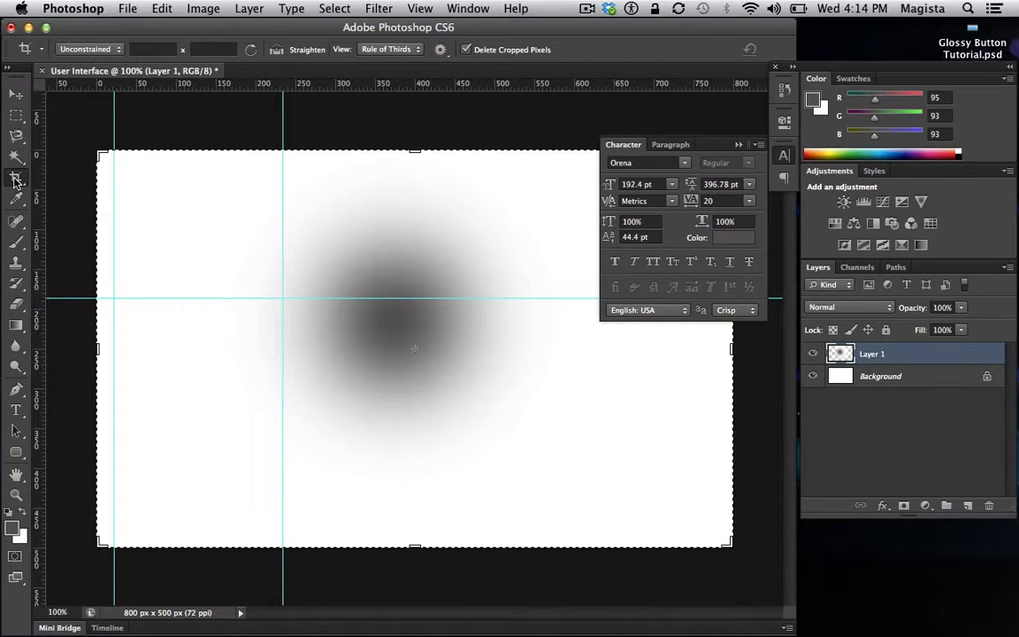
pyautogui.moveTo(99, 152); pyautogui.dragTo(99, 125)
pyautogui.press('Return')
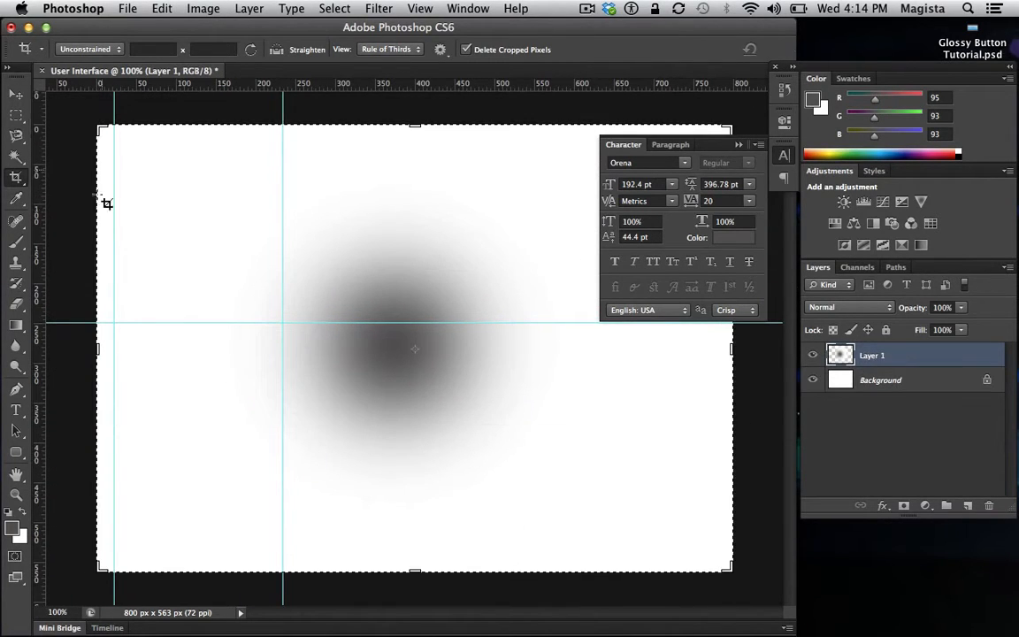
pyautogui.click(18, 177)
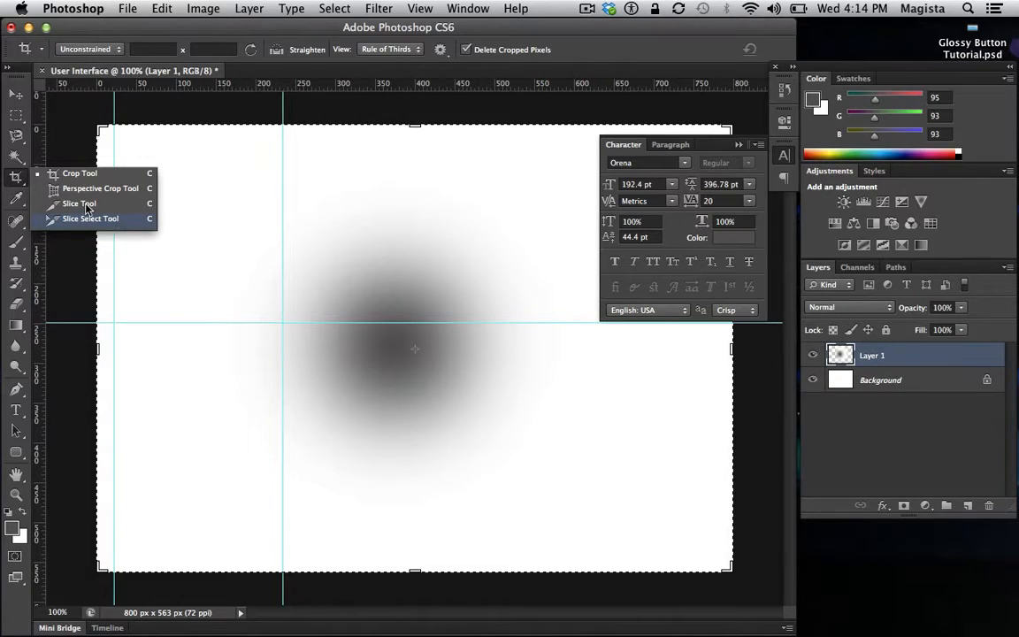
pyautogui.click(15, 181)
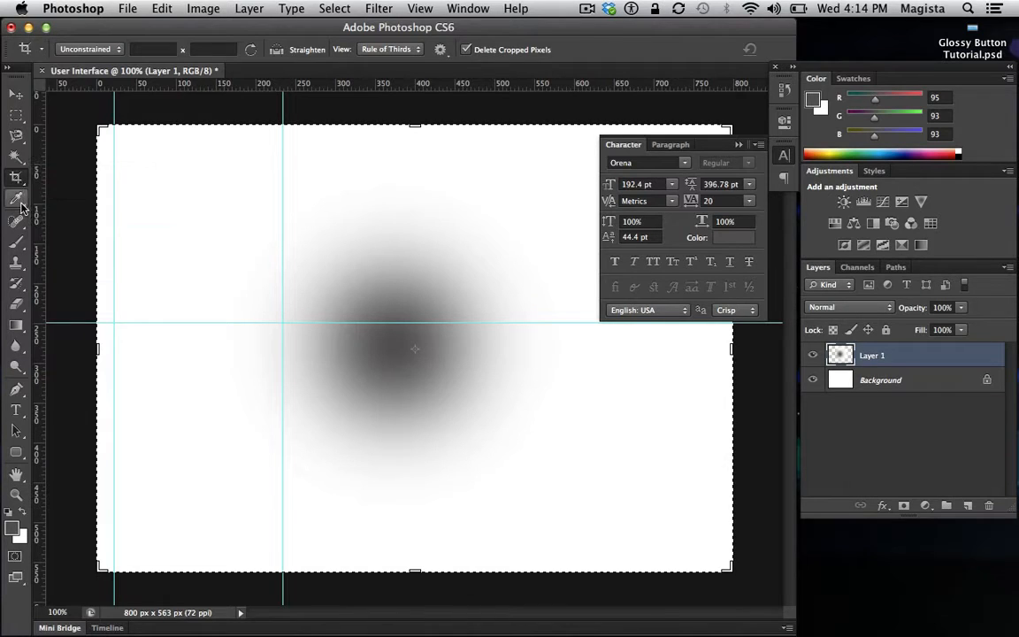
# Step: Sample the white canvas with the Eyedropper tool, and replace it with the dark grey from the dab's centre as foreground colour
pyautogui.click(21, 207)
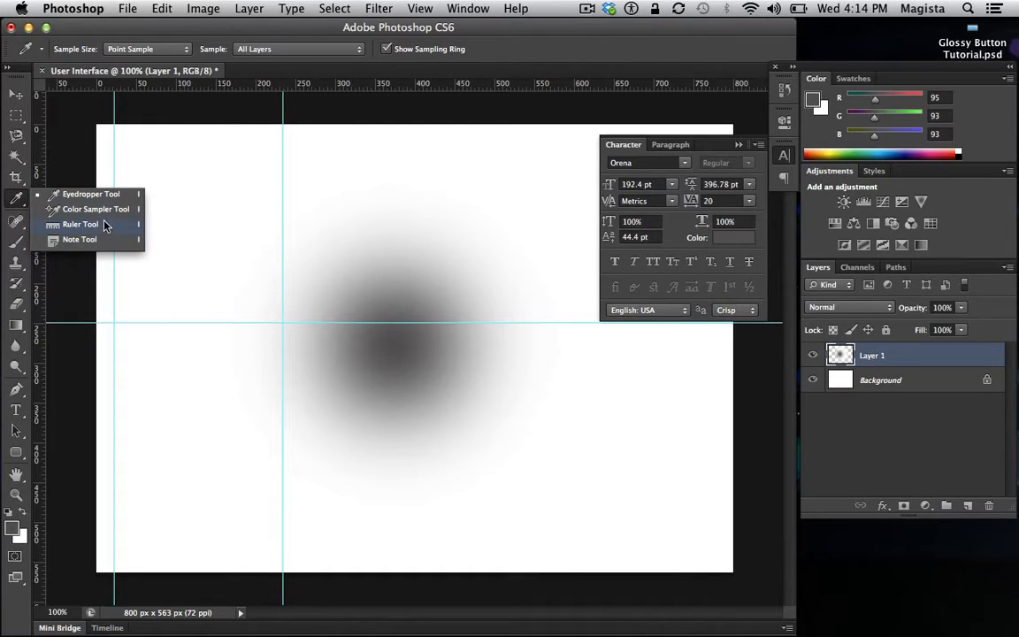
pyautogui.click(17, 202)
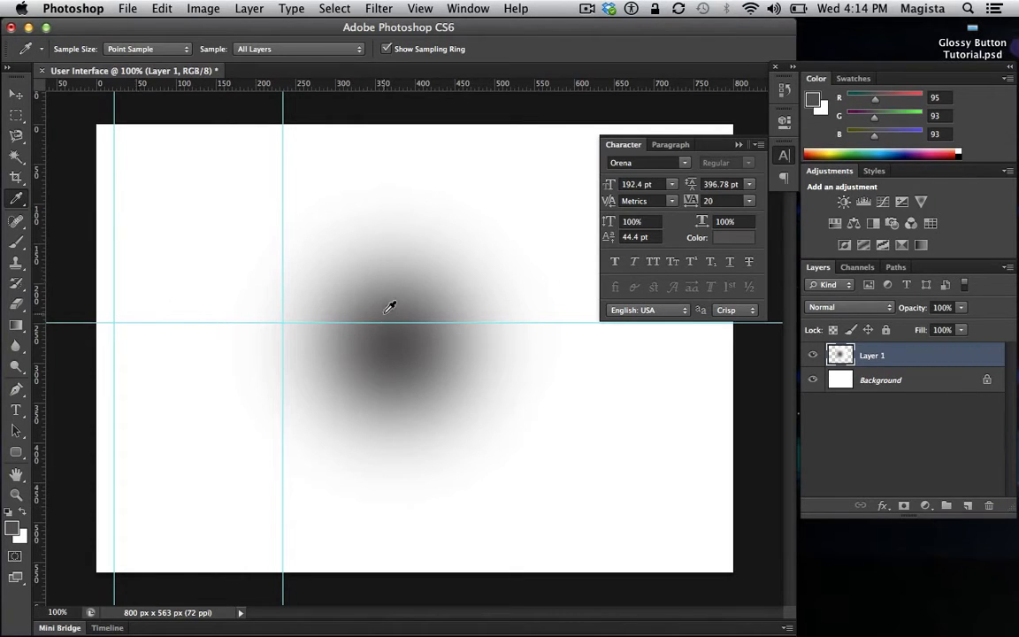
pyautogui.click(323, 181)
pyautogui.click(288, 168)
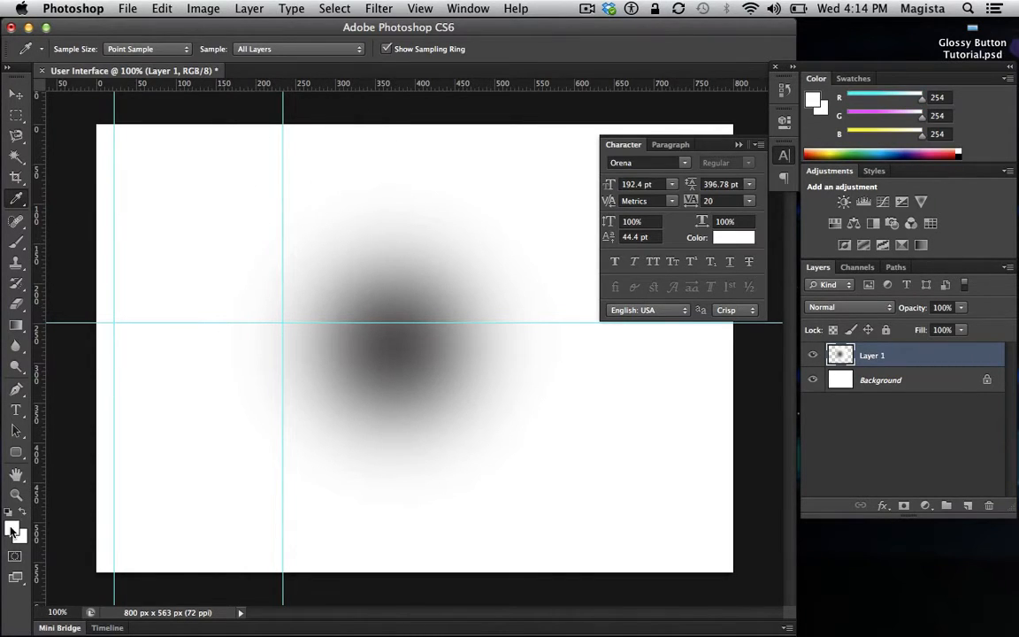
pyautogui.click(394, 325)
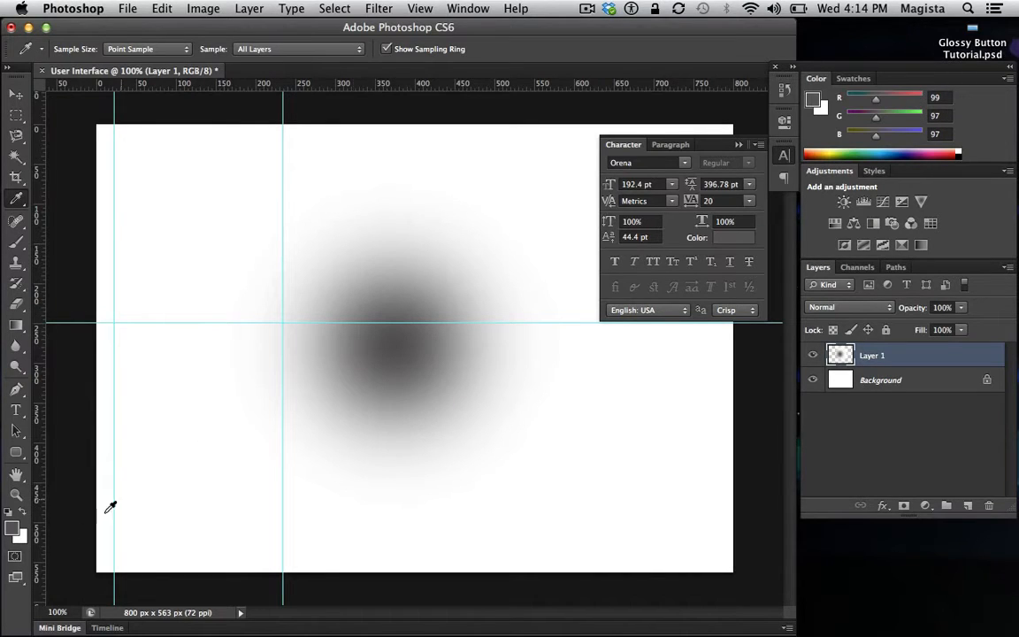
pyautogui.click(17, 222)
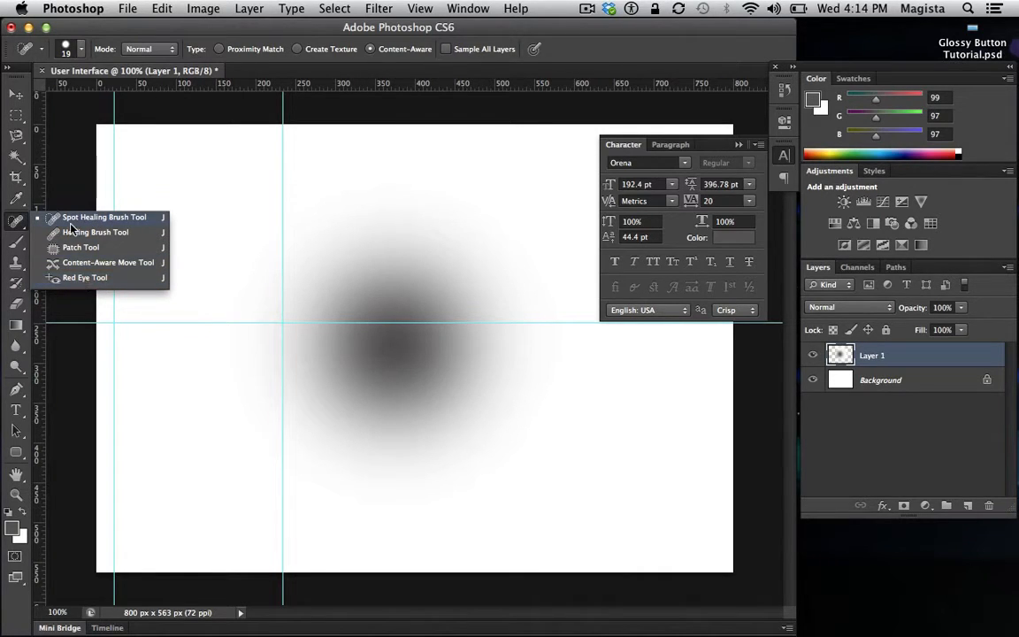
pyautogui.click(18, 244)
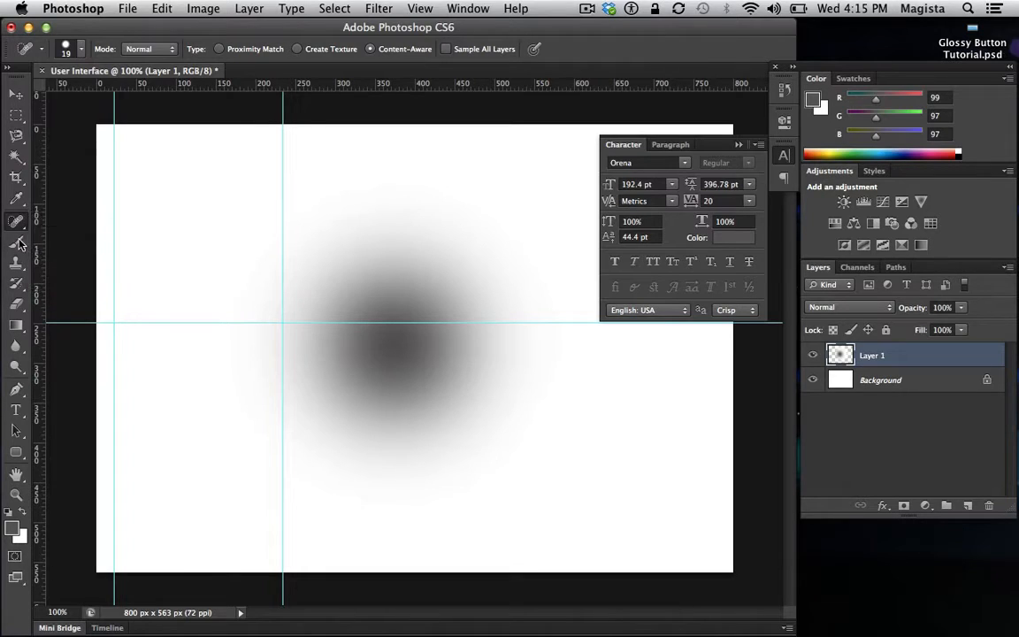
# Step: Activate the Brush tool with a brush size of 395 px and a hardness of 0%
pyautogui.click(18, 246)
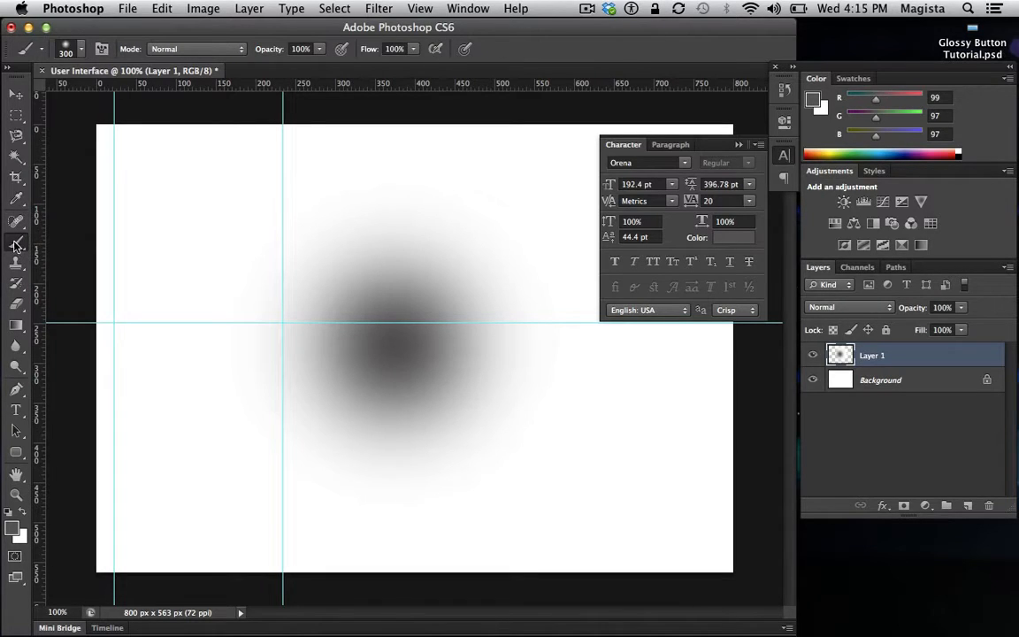
pyautogui.rightClick(15, 246)
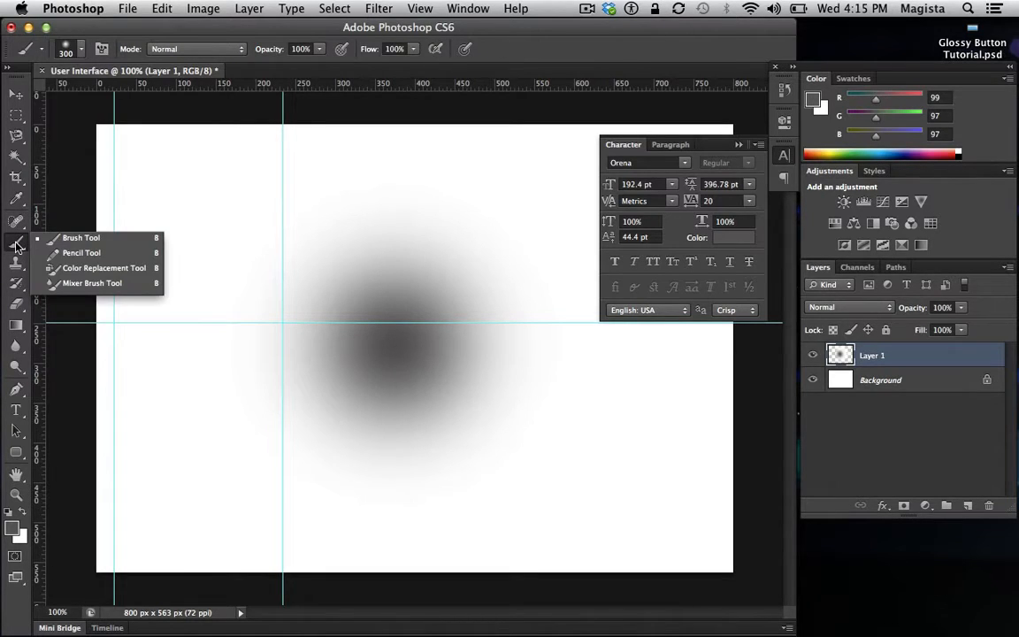
pyautogui.click(77, 237)
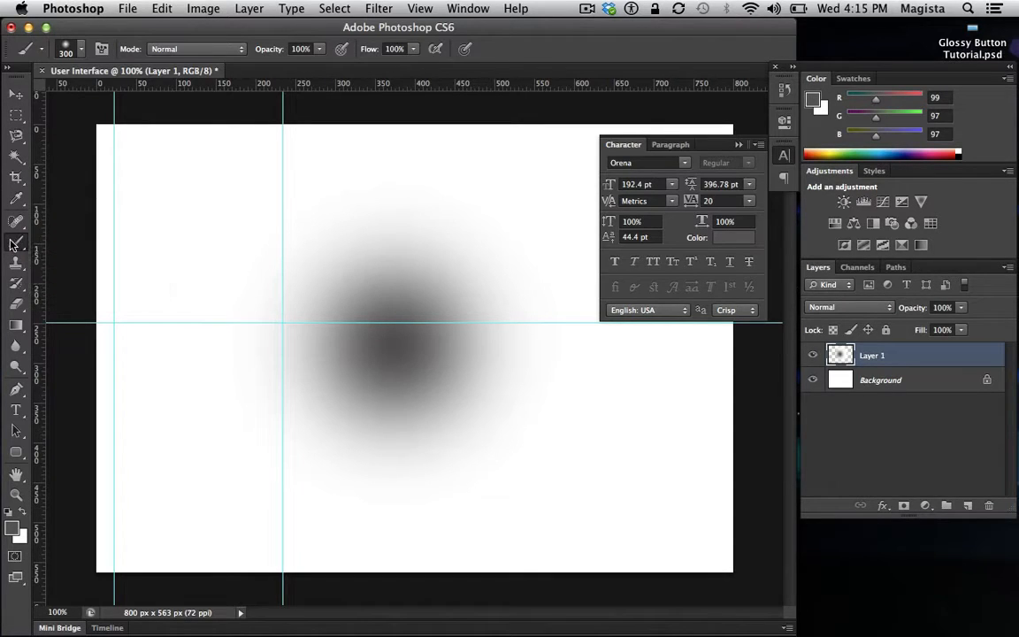
pyautogui.click(84, 49)
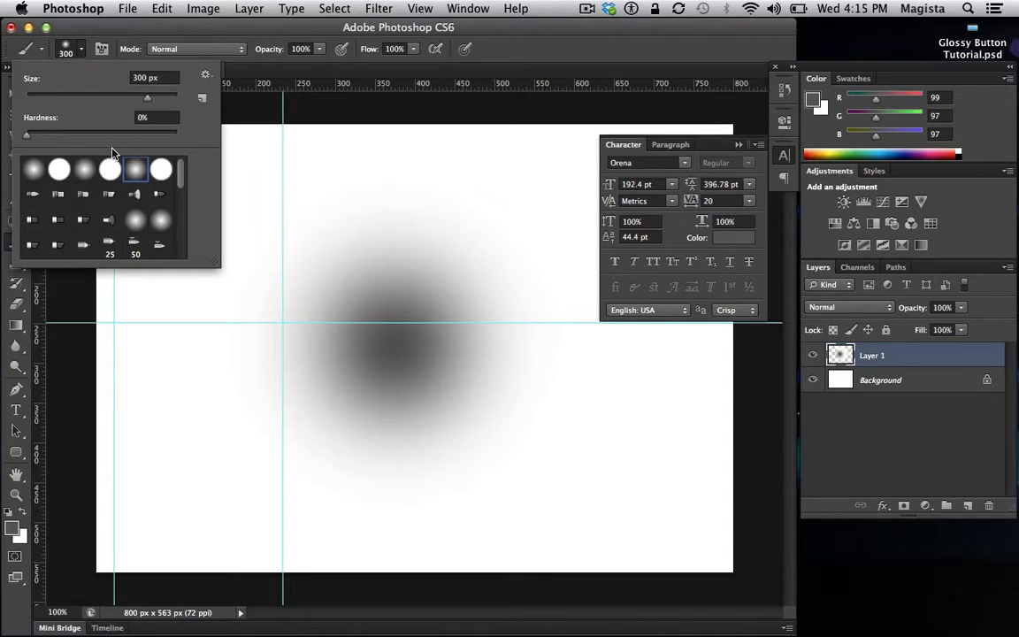
pyautogui.moveTo(145, 98)
pyautogui.mouseDown()
pyautogui.moveTo(123, 99)
pyautogui.moveTo(155, 98)
pyautogui.mouseUp()
pyautogui.click(30, 134)
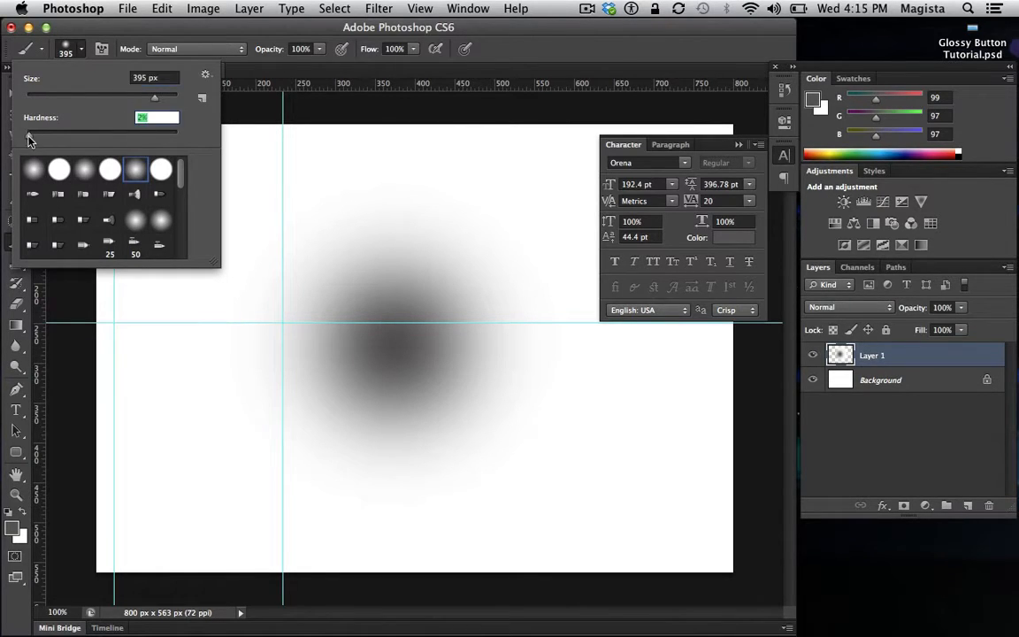
pyautogui.moveTo(28, 135); pyautogui.dragTo(23, 135)
# Step: Choose the rough 36 px brush tip and paint a curved stroke at 100% opacity to the upper left of the dab
pyautogui.moveTo(179, 180); pyautogui.dragTo(180, 232)
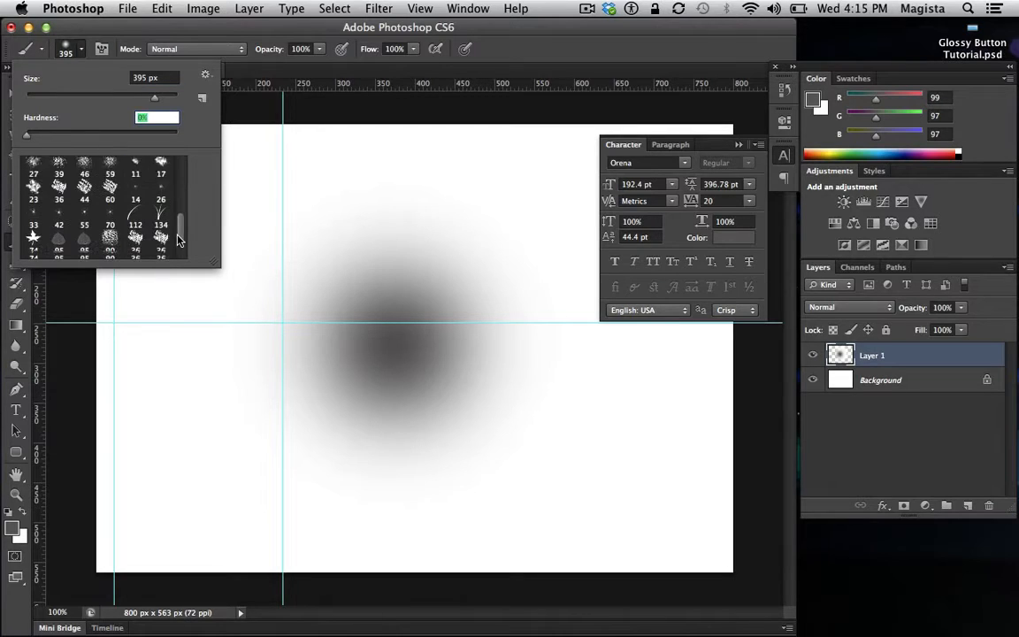
pyautogui.click(144, 217)
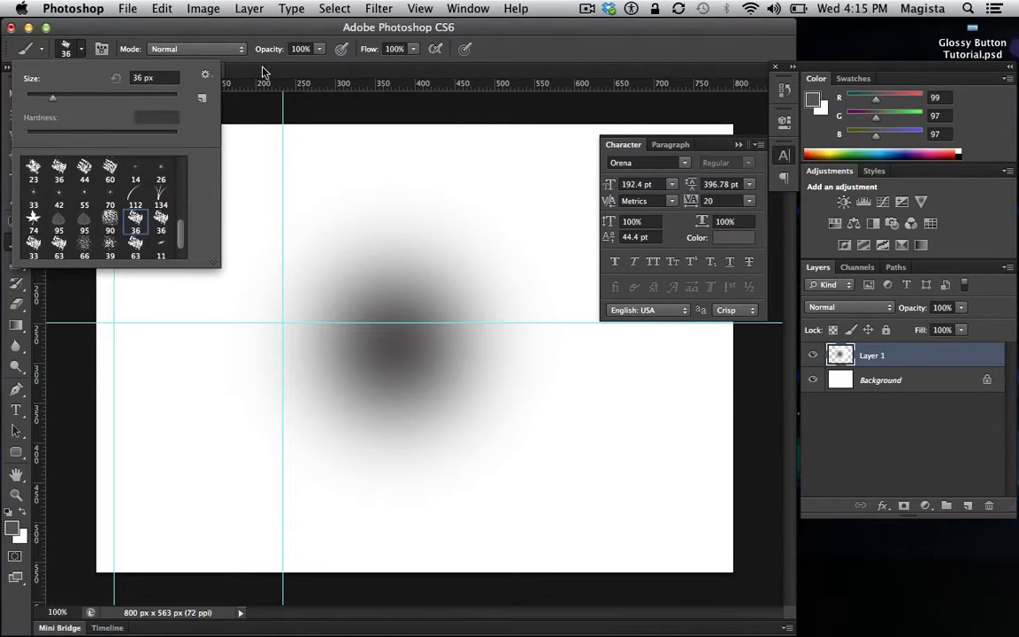
pyautogui.click(245, 24)
pyautogui.click(203, 49)
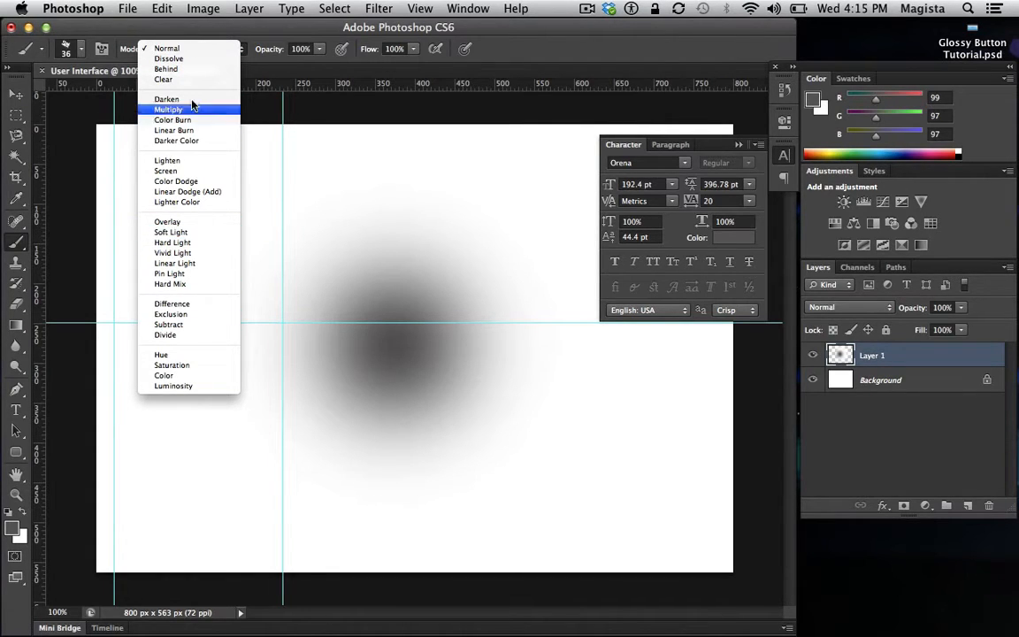
pyautogui.click(259, 29)
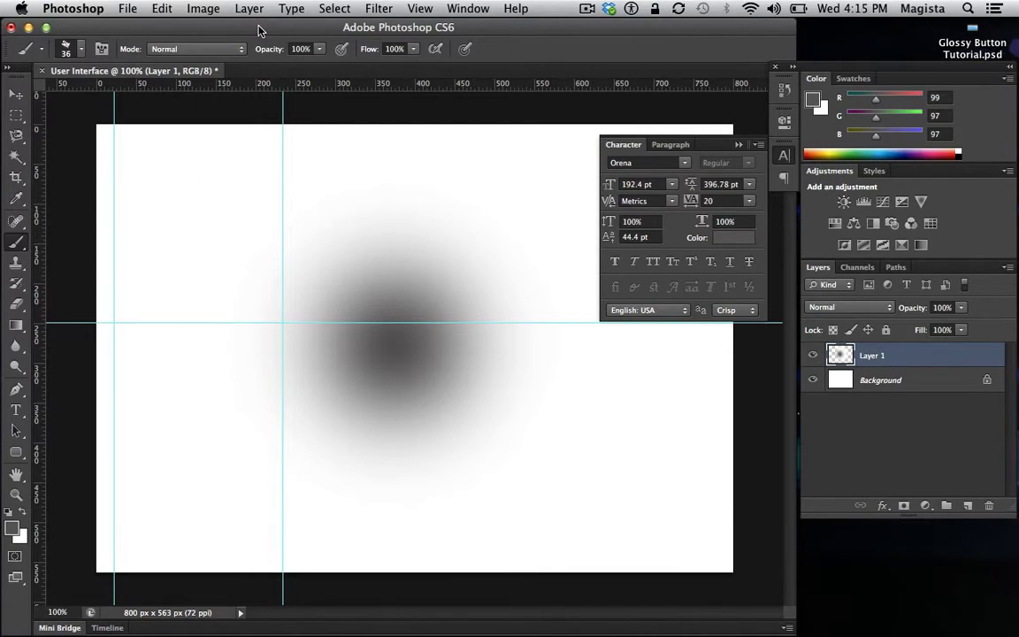
pyautogui.click(317, 49)
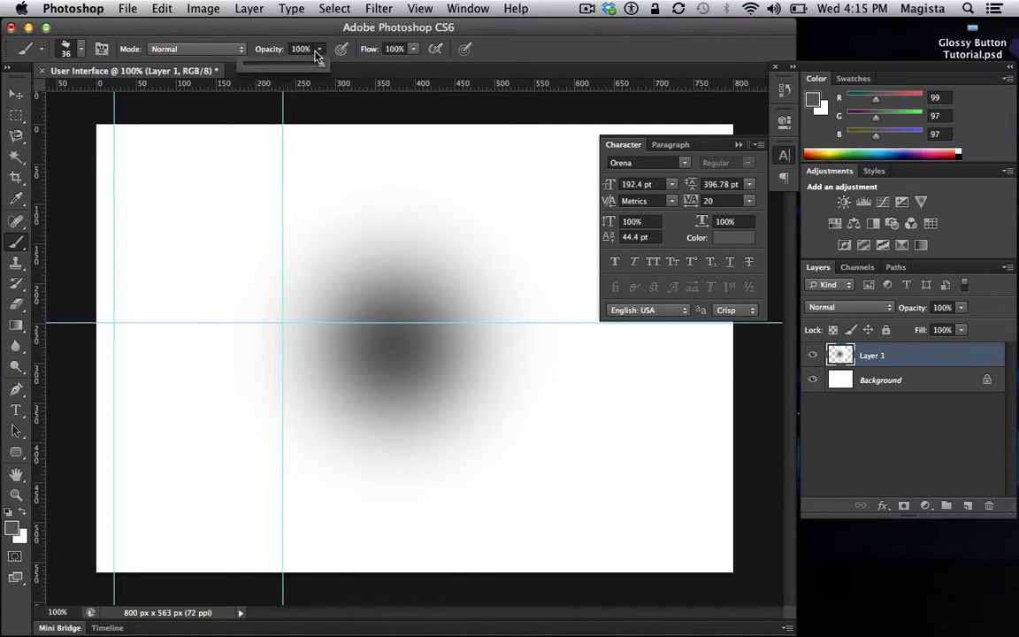
pyautogui.click(275, 200)
pyautogui.moveTo(276, 206)
pyautogui.mouseDown()
pyautogui.moveTo(247, 212)
pyautogui.moveTo(226, 255)
pyautogui.moveTo(255, 290)
pyautogui.mouseUp()
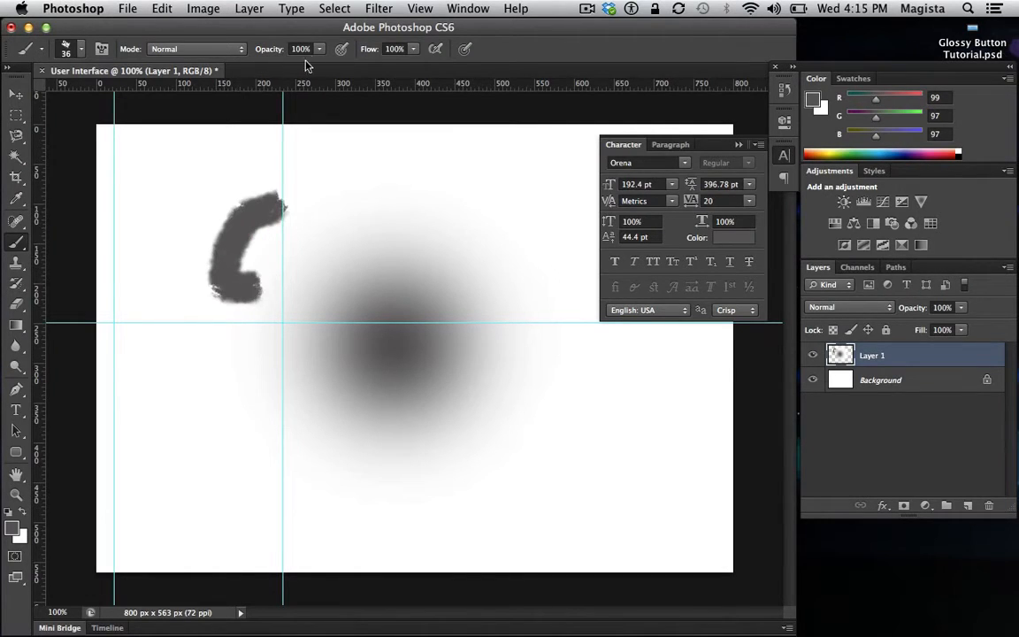
# Step: Set the brush opacity to 41% and paint a bent stroke across the area just above the dab
pyautogui.moveTo(318, 55); pyautogui.dragTo(275, 67)
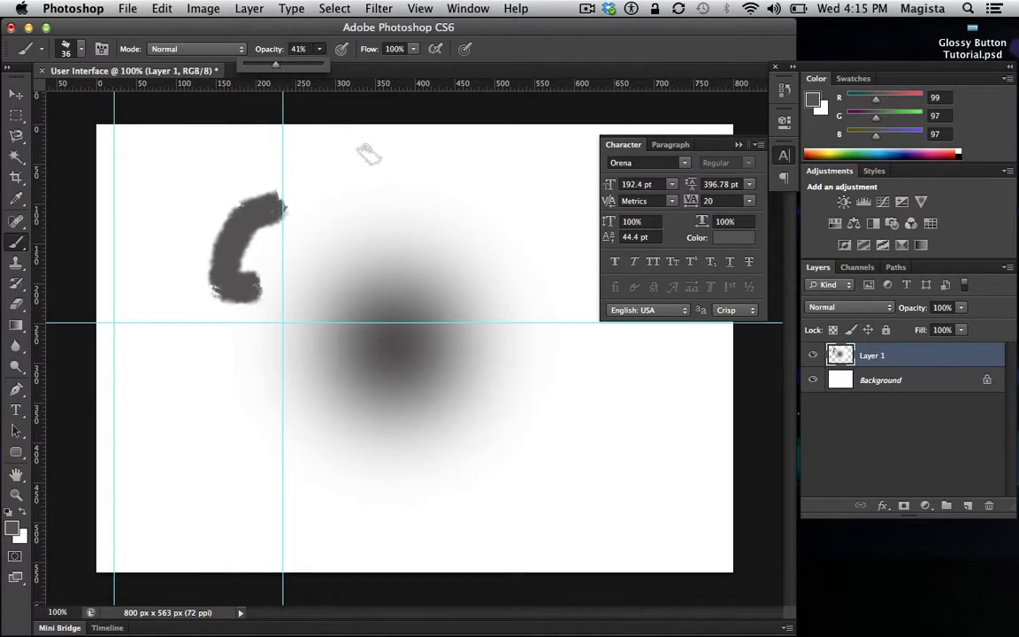
pyautogui.click(396, 180)
pyautogui.moveTo(414, 224)
pyautogui.mouseDown()
pyautogui.moveTo(487, 219)
pyautogui.moveTo(513, 246)
pyautogui.mouseUp()
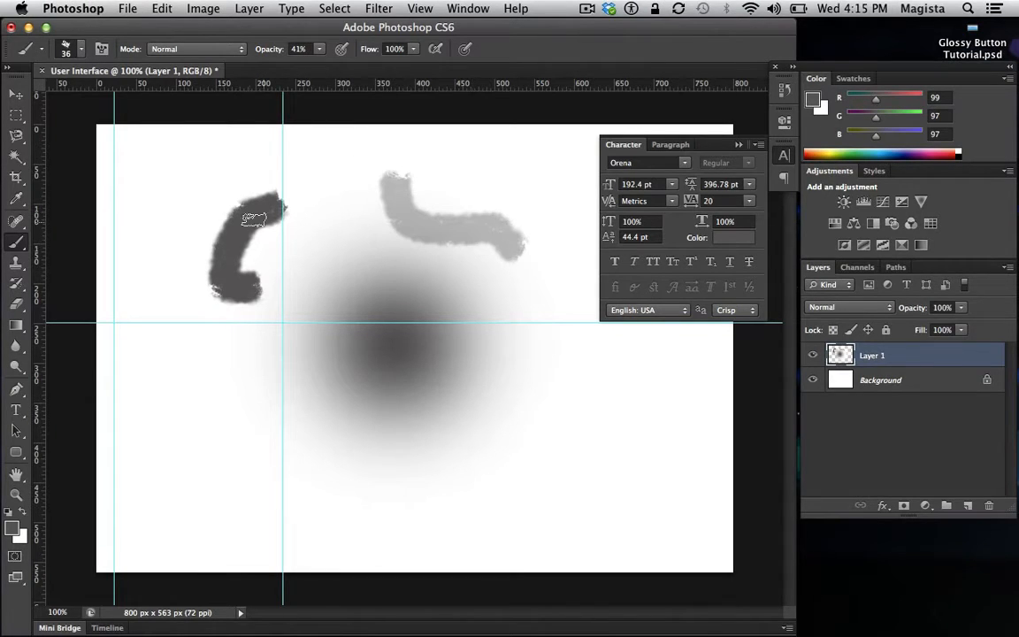
# Step: Paint a short curved stroke at 41% opacity and 100% flow near the canvas's upper right
pyautogui.click(341, 49)
pyautogui.click(395, 49)
pyautogui.click(517, 155)
pyautogui.moveTo(511, 148)
pyautogui.mouseDown()
pyautogui.moveTo(557, 177)
pyautogui.moveTo(567, 210)
pyautogui.mouseUp()
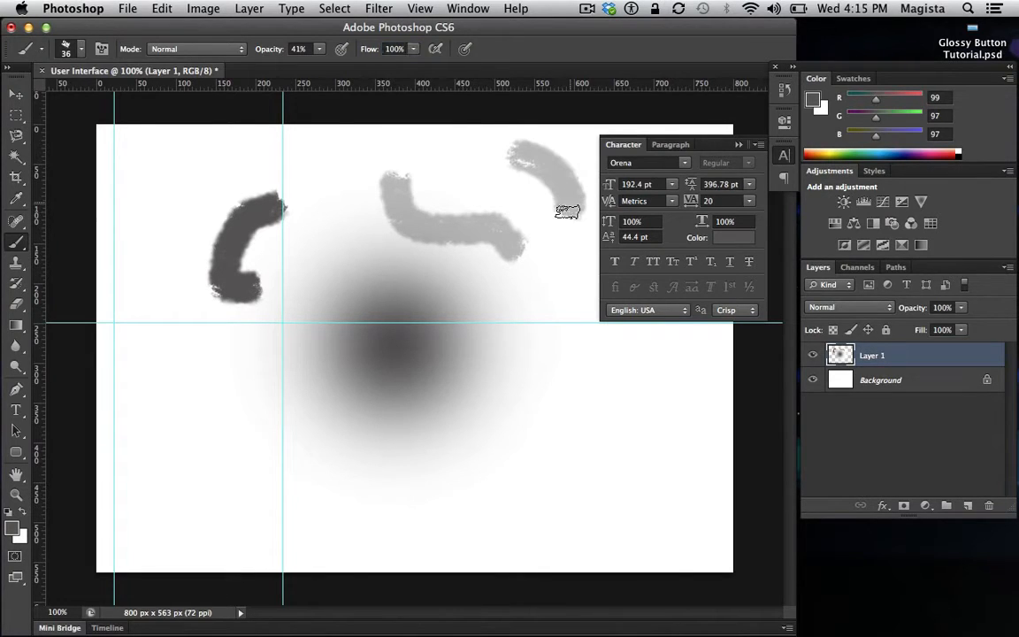
# Step: Set the brush flow to 40% and paint a short downward stroke to the right of the dab
pyautogui.click(394, 48)
pyautogui.write('40')
pyautogui.press('Return')
pyautogui.moveTo(554, 276)
pyautogui.mouseDown()
pyautogui.moveTo(562, 328)
pyautogui.moveTo(584, 369)
pyautogui.mouseUp()
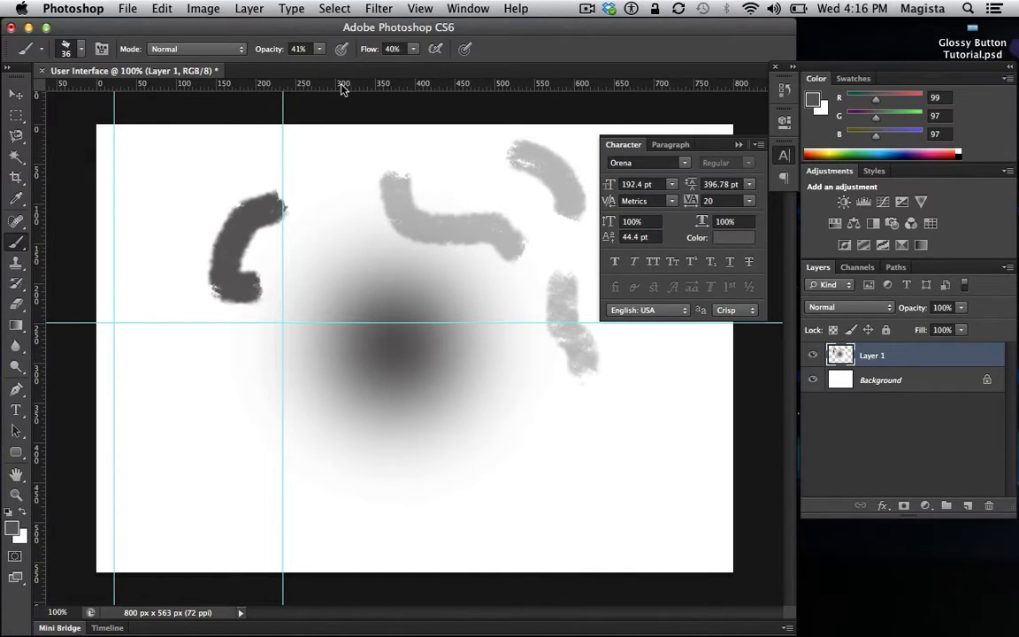
# Step: Set both the brush flow and the brush opacity to 100%
pyautogui.click(391, 49)
pyautogui.write('100')
pyautogui.click(297, 48)
pyautogui.write('100')
pyautogui.press('Return')
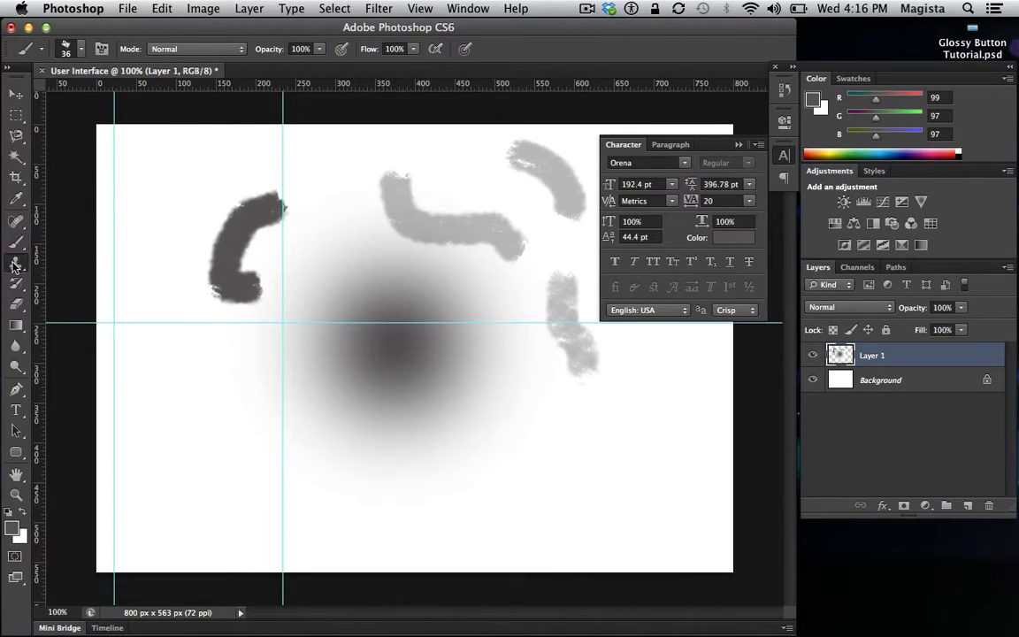
# Step: Clone part of the dark curved stroke into the empty lower-left area of the canvas with the Clone Stamp tool
pyautogui.click(15, 264)
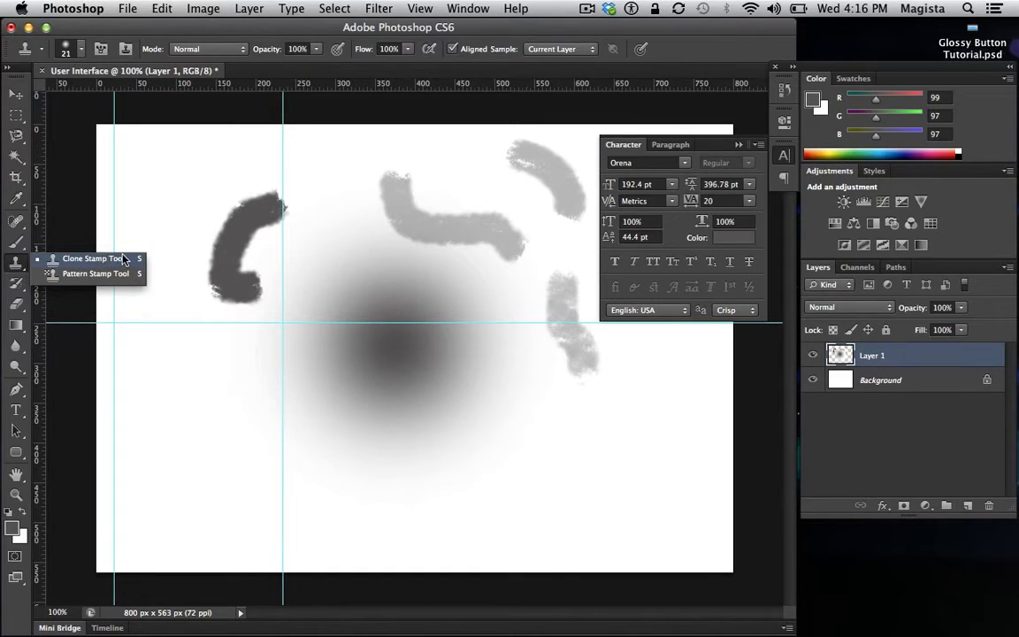
pyautogui.click(216, 181)
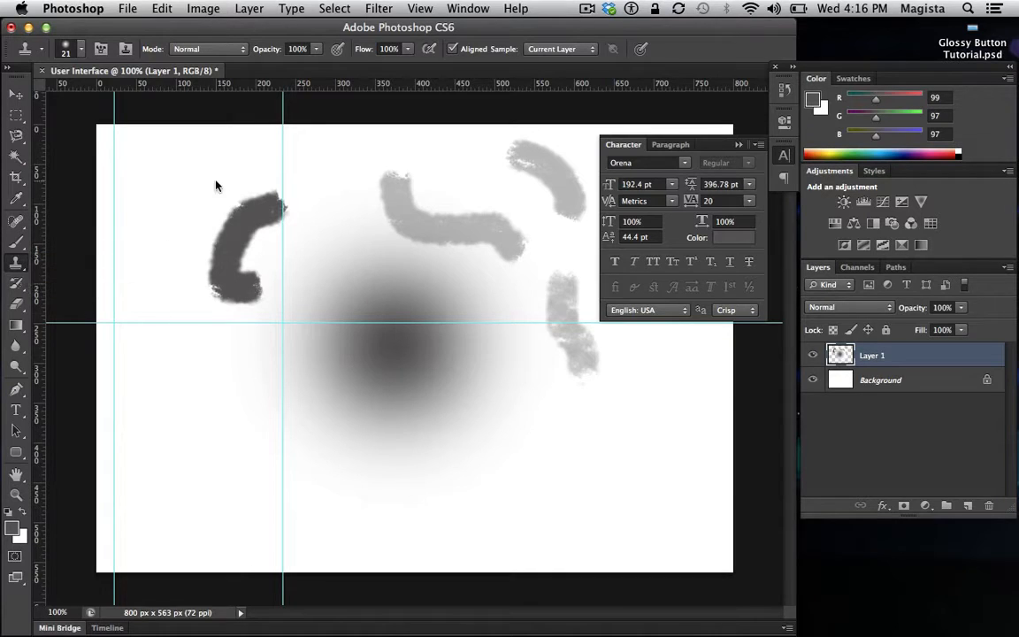
pyautogui.click(216, 182)
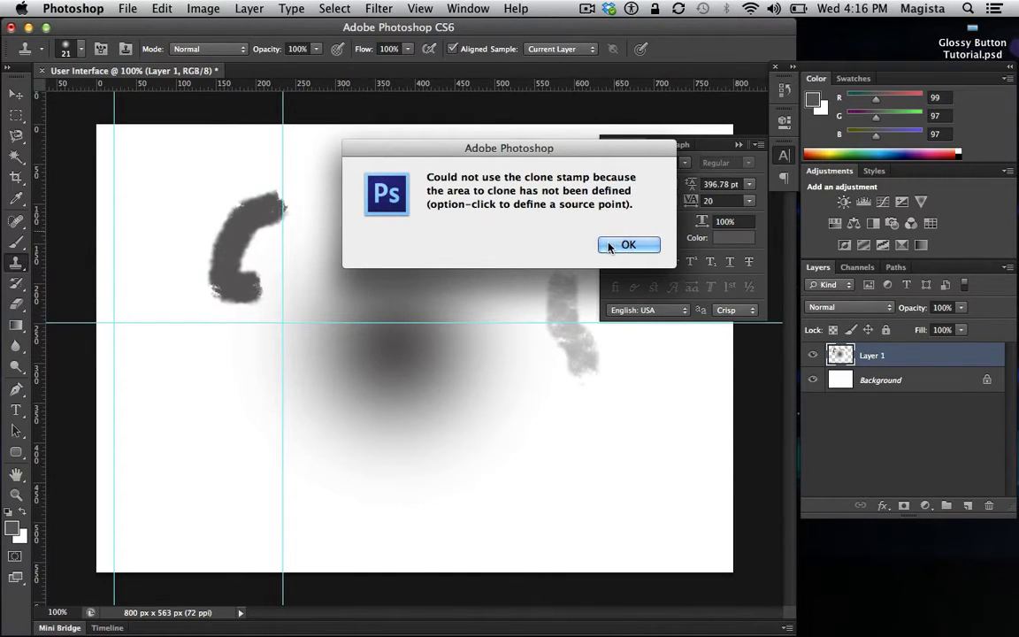
pyautogui.press('Return')
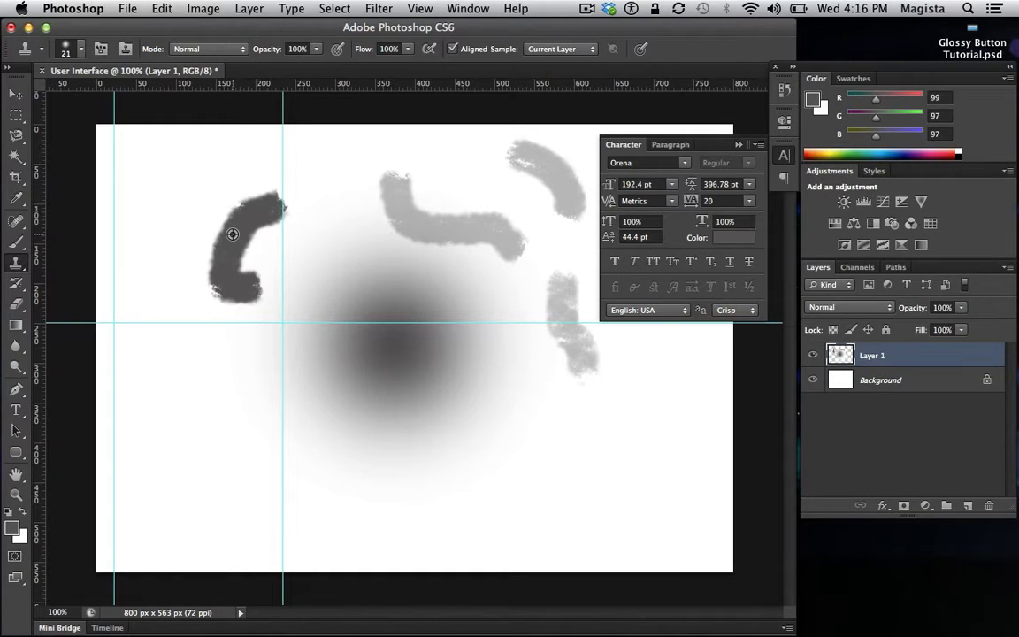
pyautogui.keyDown('alt'); pyautogui.click(233, 233); pyautogui.keyUp('alt')
pyautogui.moveTo(191, 409)
pyautogui.mouseDown()
pyautogui.moveTo(217, 423)
pyautogui.moveTo(203, 426)
pyautogui.moveTo(198, 368)
pyautogui.moveTo(183, 403)
pyautogui.mouseUp()
pyautogui.click(15, 262)
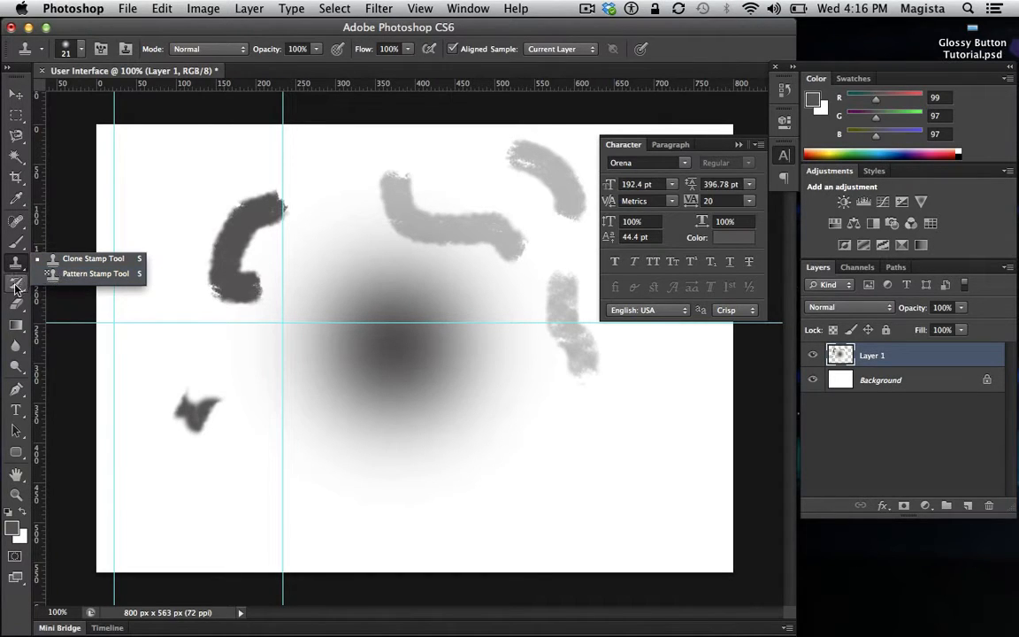
pyautogui.click(15, 285)
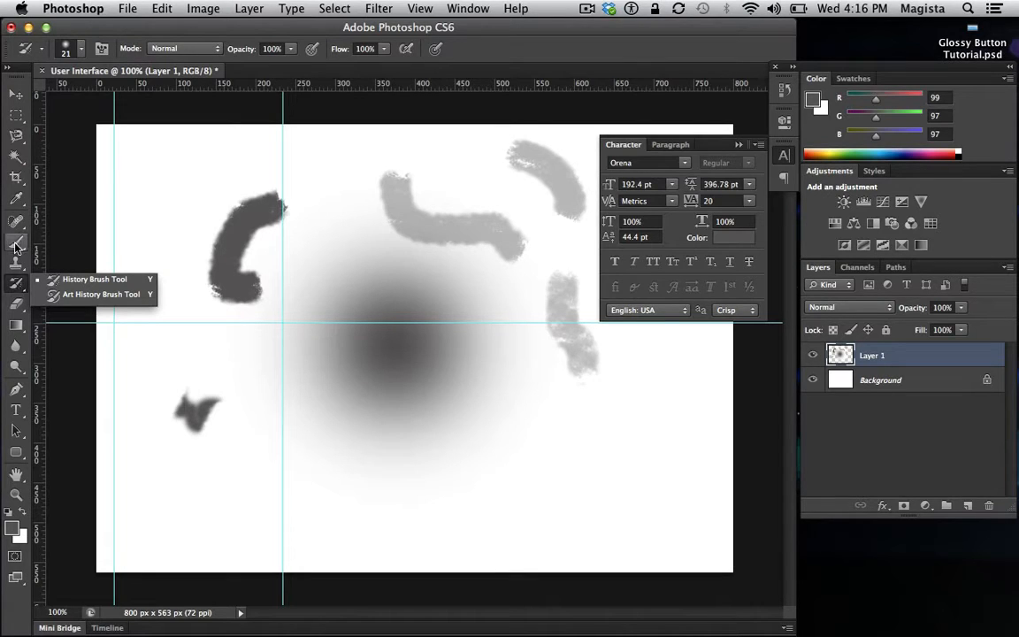
pyautogui.click(17, 246)
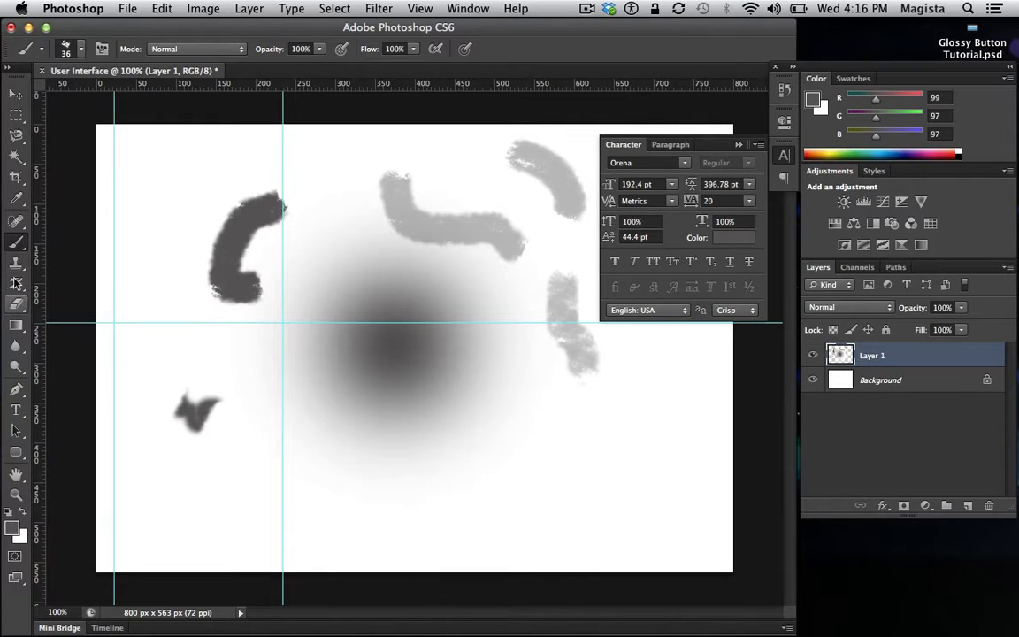
# Step: Erase the dark curved stroke and the cloned mark with the 150 px Eraser tool, and view the eraser's brush settings
pyautogui.click(15, 309)
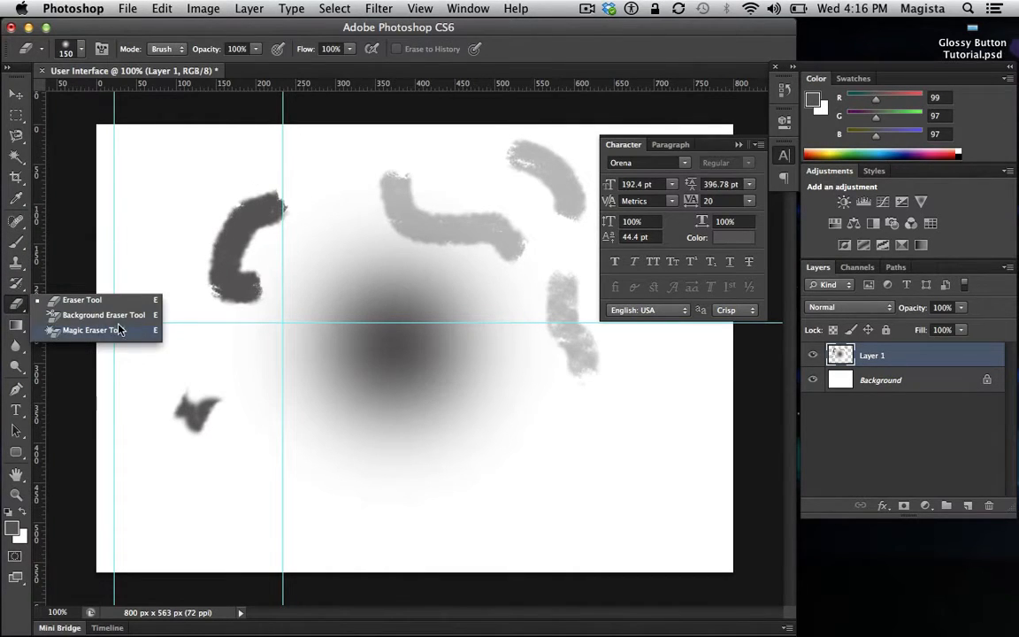
pyautogui.click(75, 302)
pyautogui.moveTo(212, 209)
pyautogui.mouseDown()
pyautogui.moveTo(239, 210)
pyautogui.moveTo(220, 177)
pyautogui.moveTo(226, 528)
pyautogui.moveTo(198, 257)
pyautogui.mouseUp()
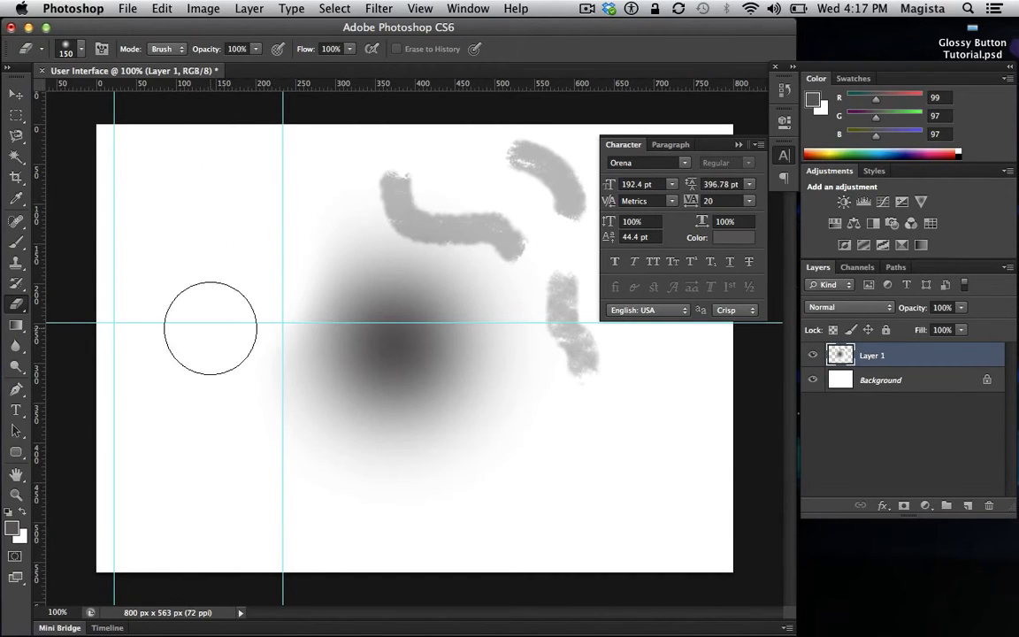
pyautogui.click(82, 49)
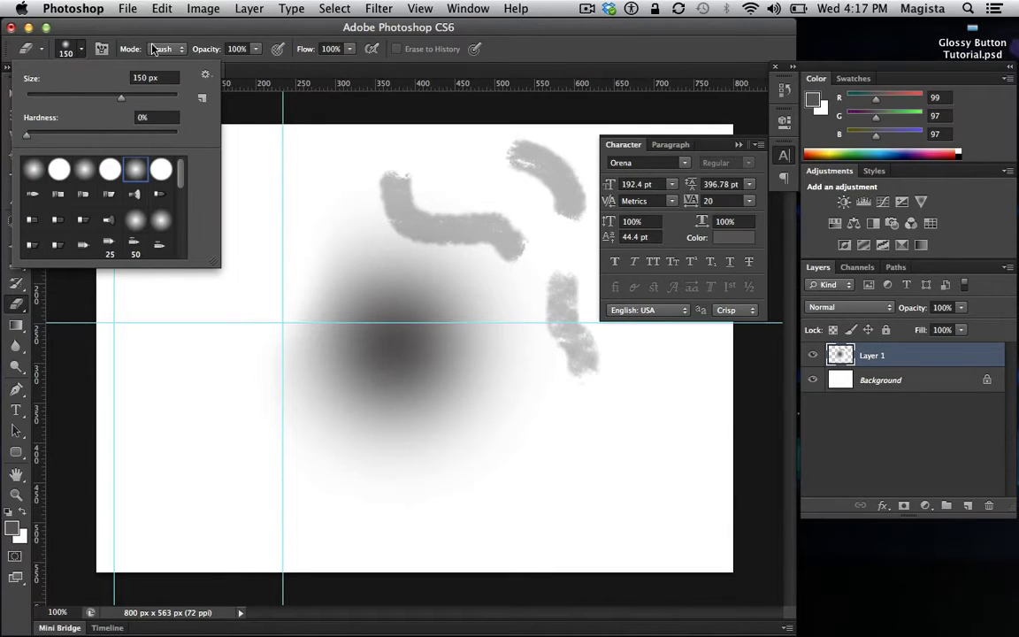
pyautogui.click(86, 28)
# Step: Draw a linear gradient from the canvas's upper edge to near its lower edge with the Gradient tool
pyautogui.moveTo(15, 327); pyautogui.dragTo(85, 324)
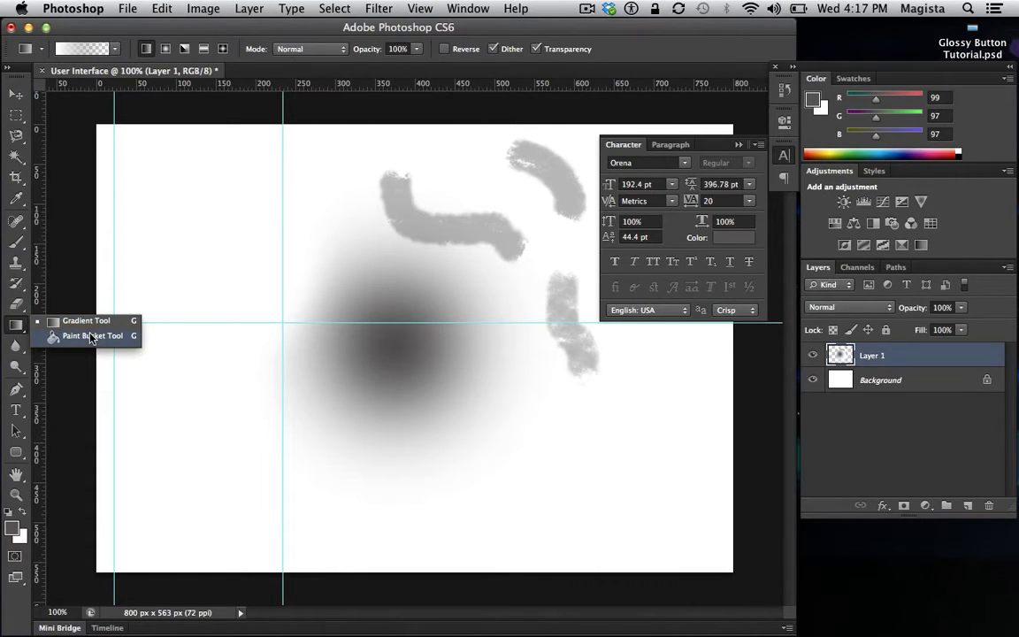
pyautogui.moveTo(93, 326); pyautogui.dragTo(93, 324)
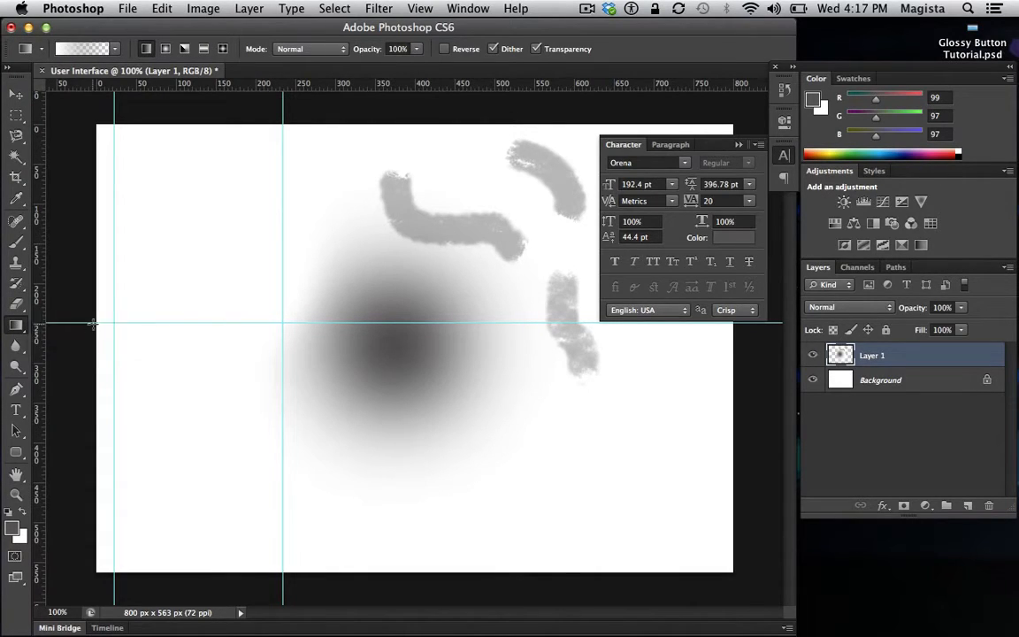
pyautogui.moveTo(372, 128); pyautogui.dragTo(393, 528)
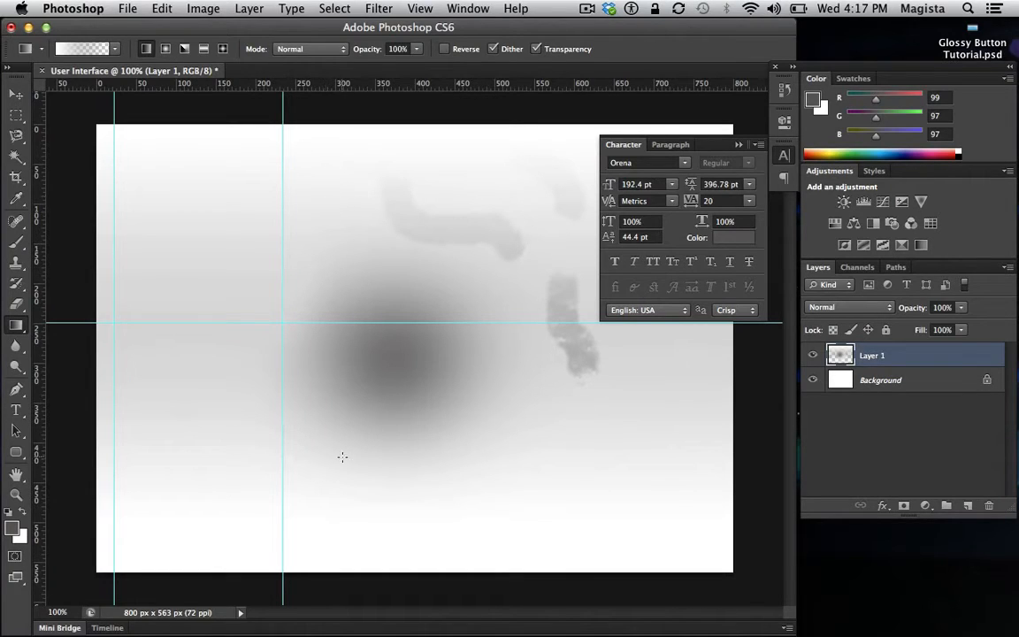
# Step: Fill the layer's regions with the dark gray foreground color using the Paint Bucket tool, and refill the whole layer with white
pyautogui.click(22, 320)
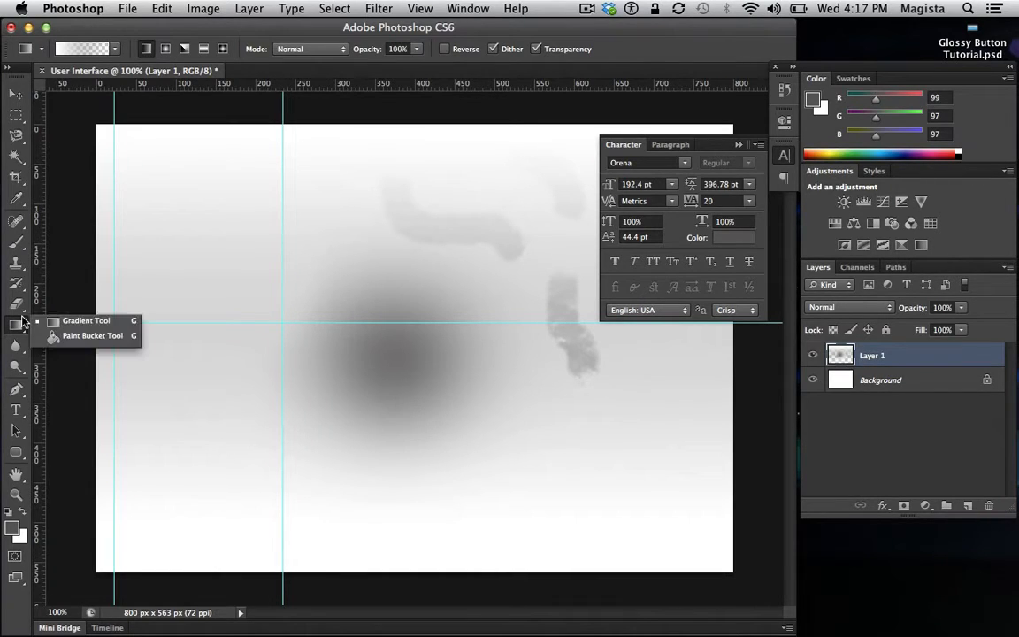
pyautogui.click(62, 336)
pyautogui.click(309, 275)
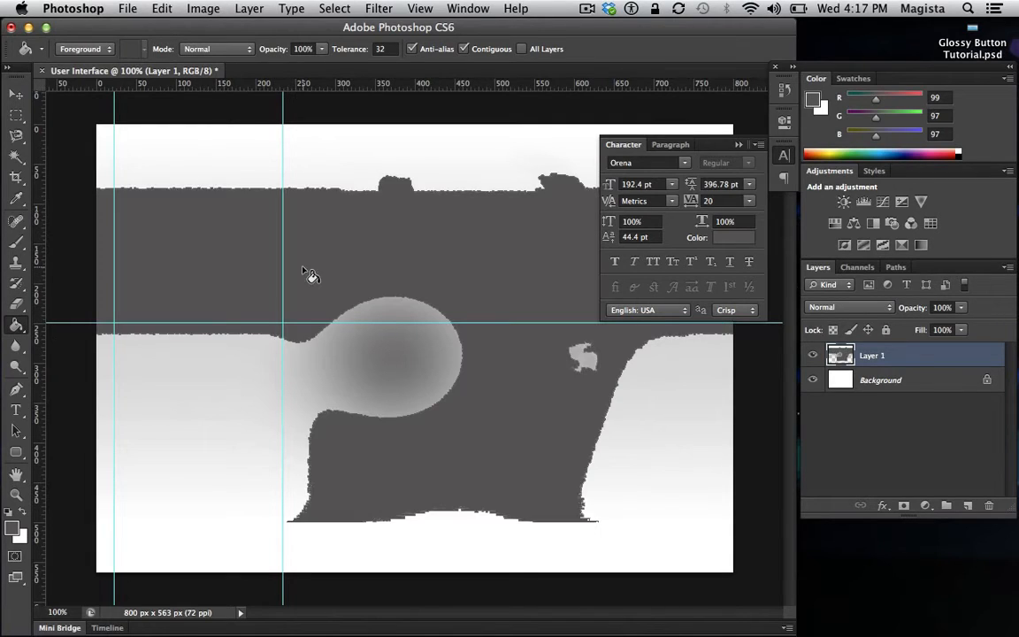
pyautogui.click(261, 149)
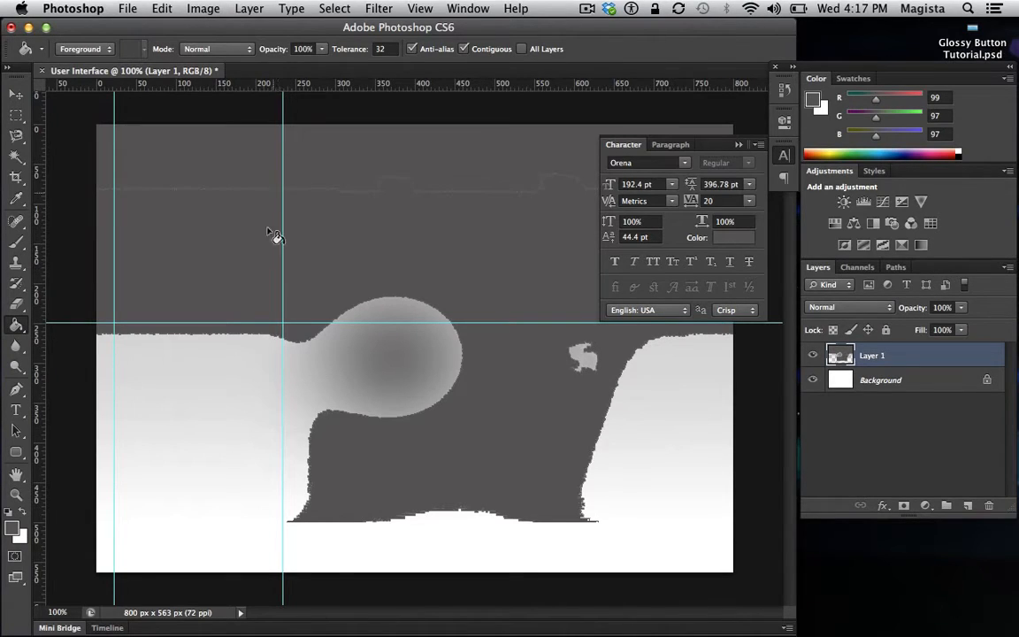
pyautogui.click(217, 363)
pyautogui.click(179, 469)
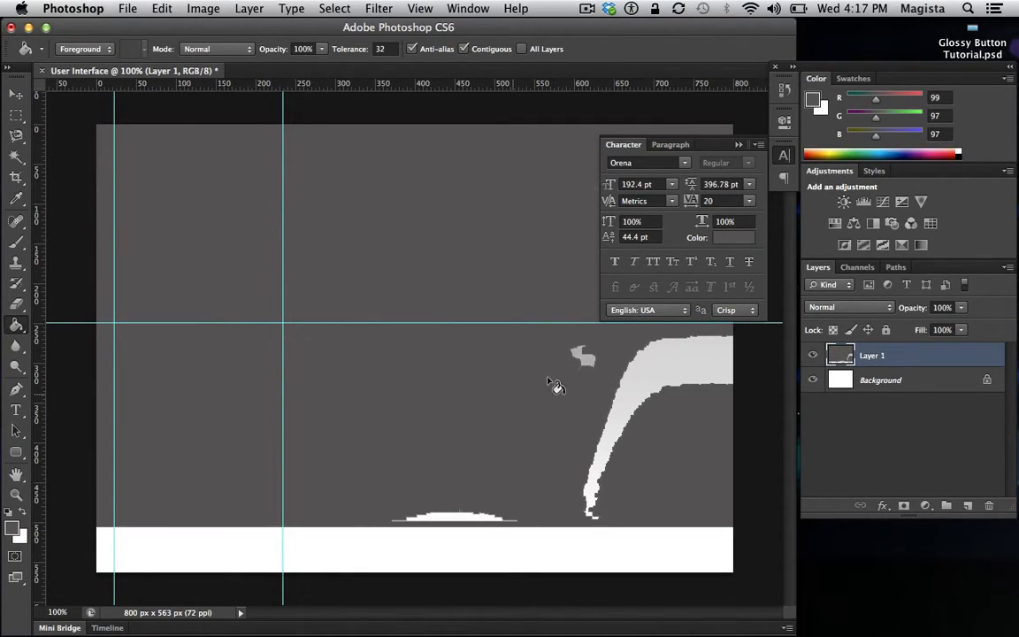
pyautogui.click(659, 354)
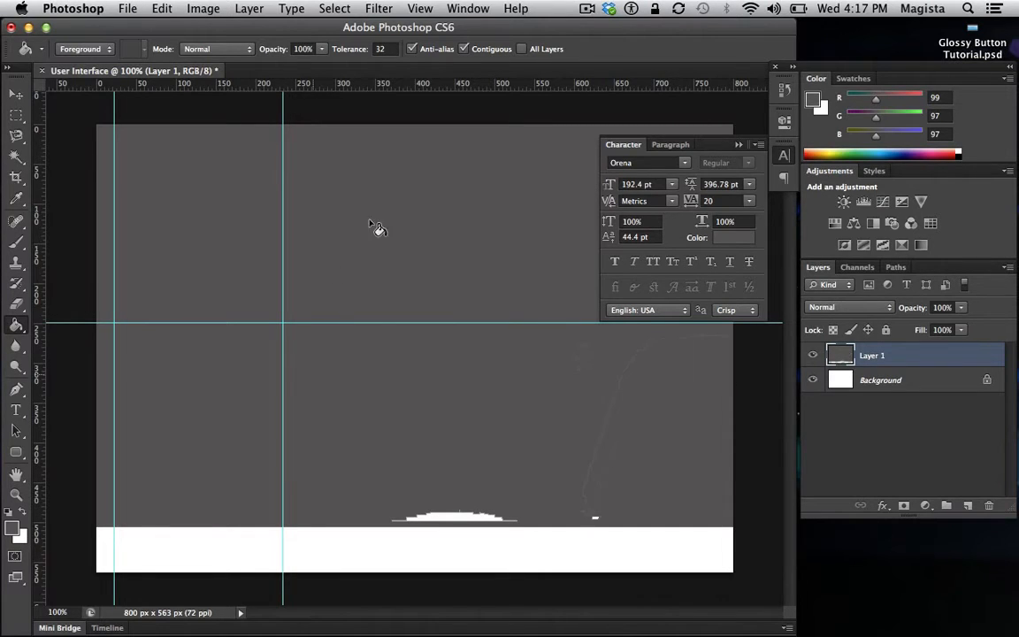
pyautogui.click(288, 542)
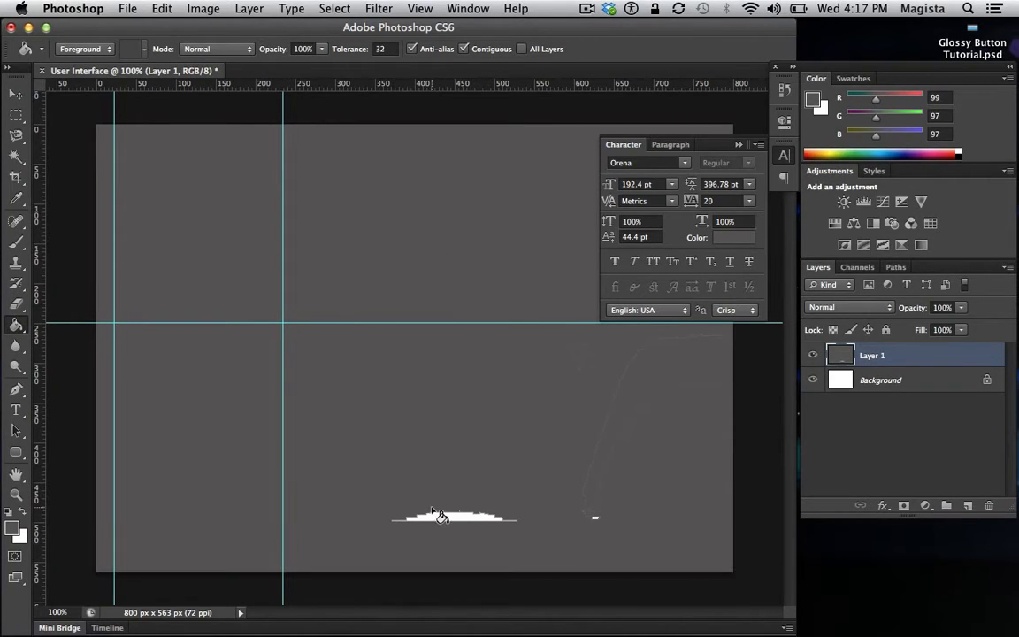
pyautogui.click(462, 520)
pyautogui.click(21, 513)
pyautogui.click(358, 290)
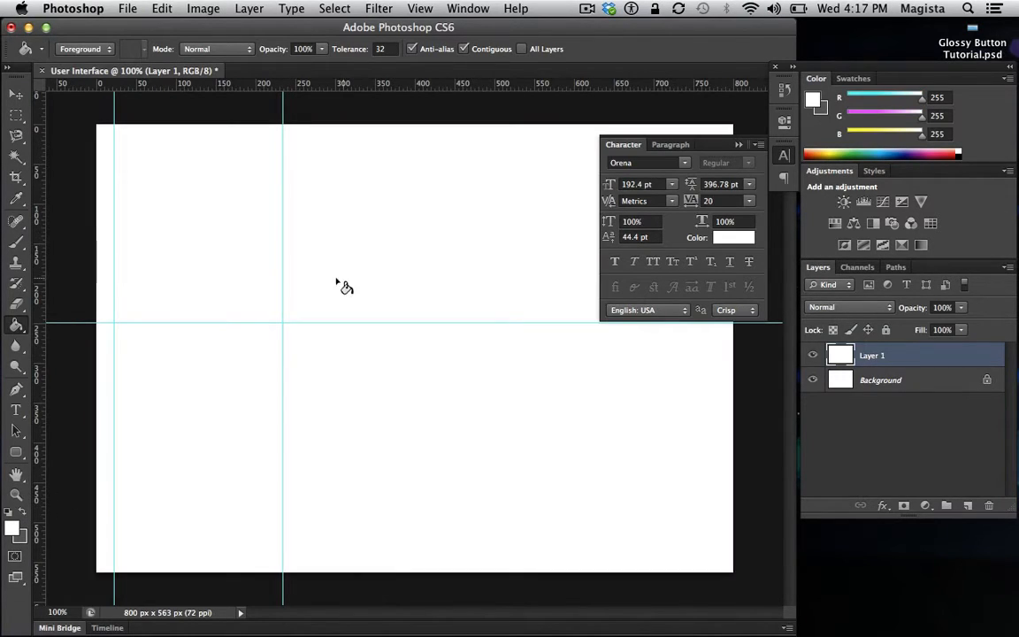
# Step: Select the Blur tool and view the Sharpen and Smudge tools grouped with it
pyautogui.click(14, 354)
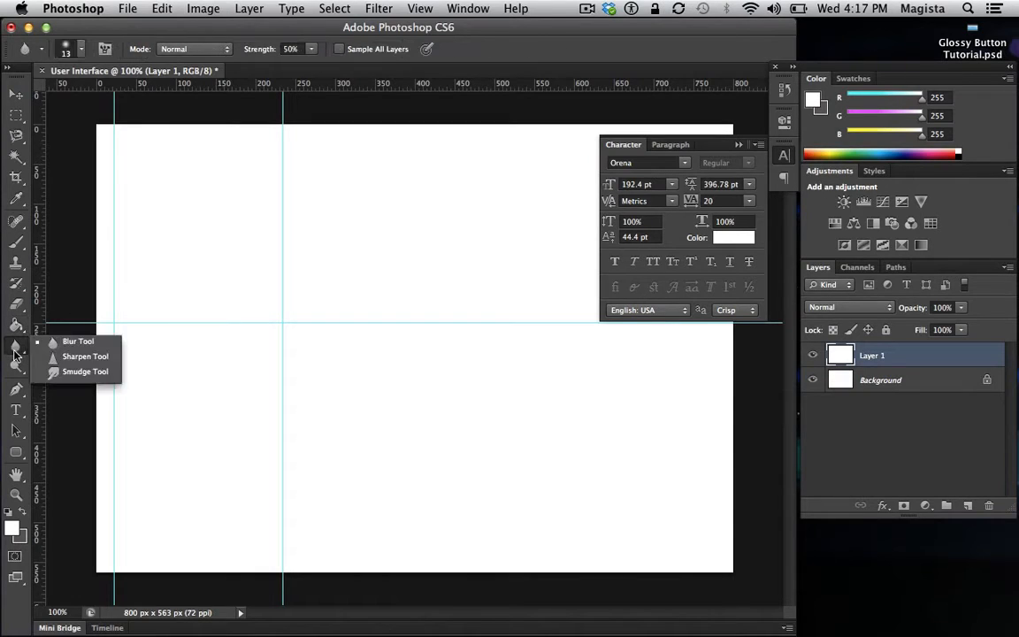
pyautogui.click(53, 346)
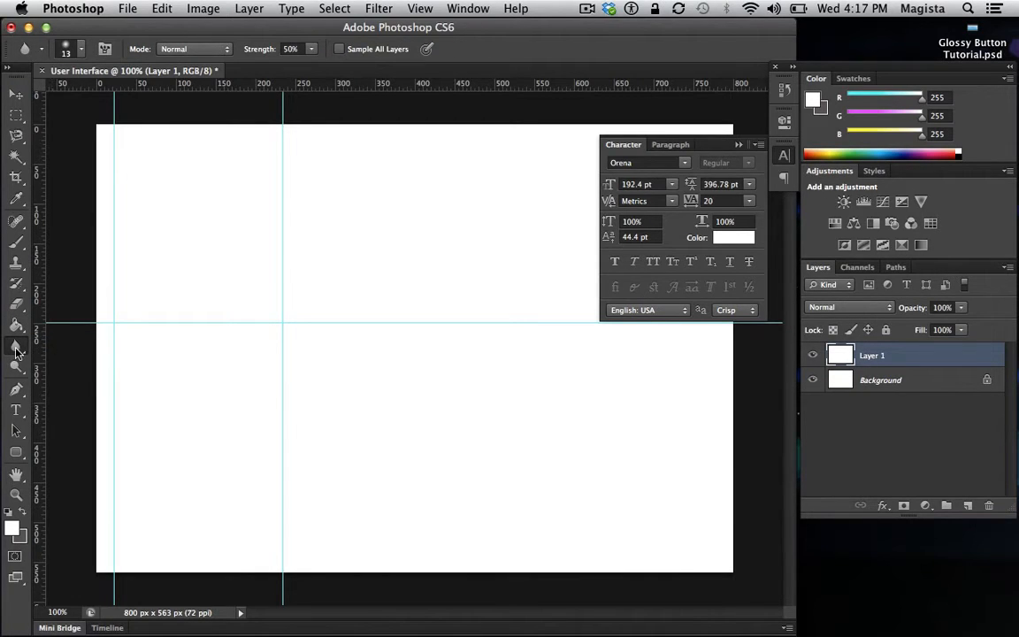
pyautogui.click(15, 351)
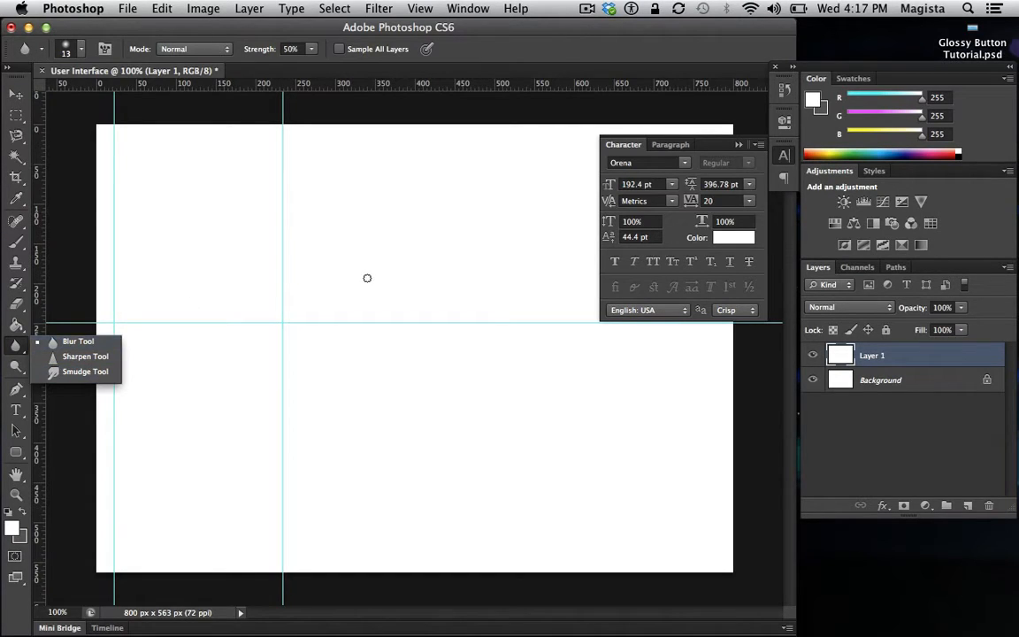
# Step: Paint a short horizontal dark gray stroke across the middle of the canvas with the textured brush enlarged to 500 px
pyautogui.click(15, 241)
pyautogui.click(23, 512)
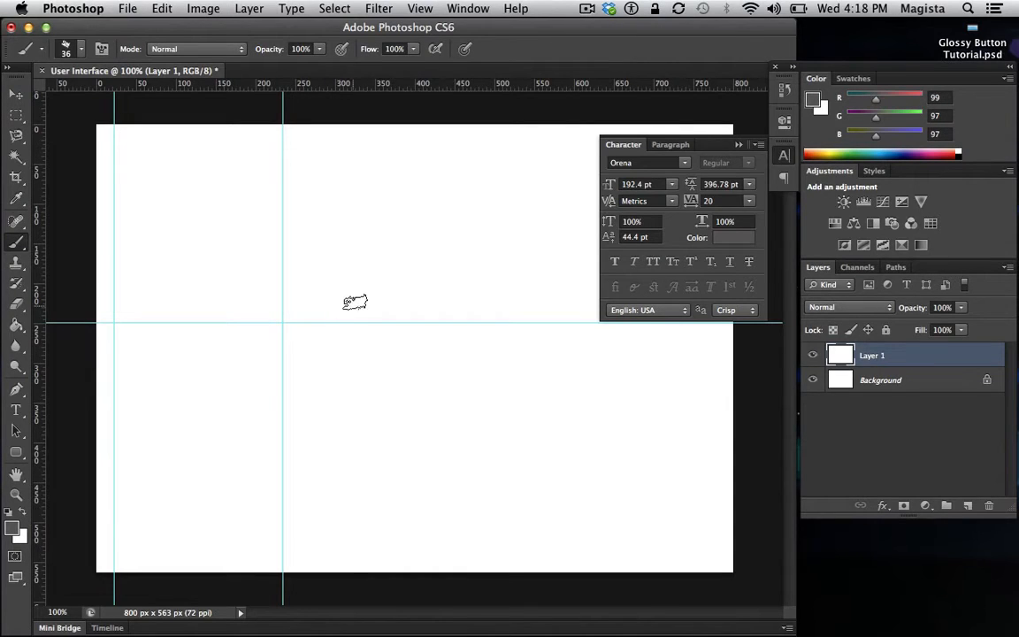
pyautogui.press(']')
pyautogui.press(']')
pyautogui.press(']')
pyautogui.press(']')
pyautogui.press(']')
pyautogui.press(']')
pyautogui.press(']')
pyautogui.press(']')
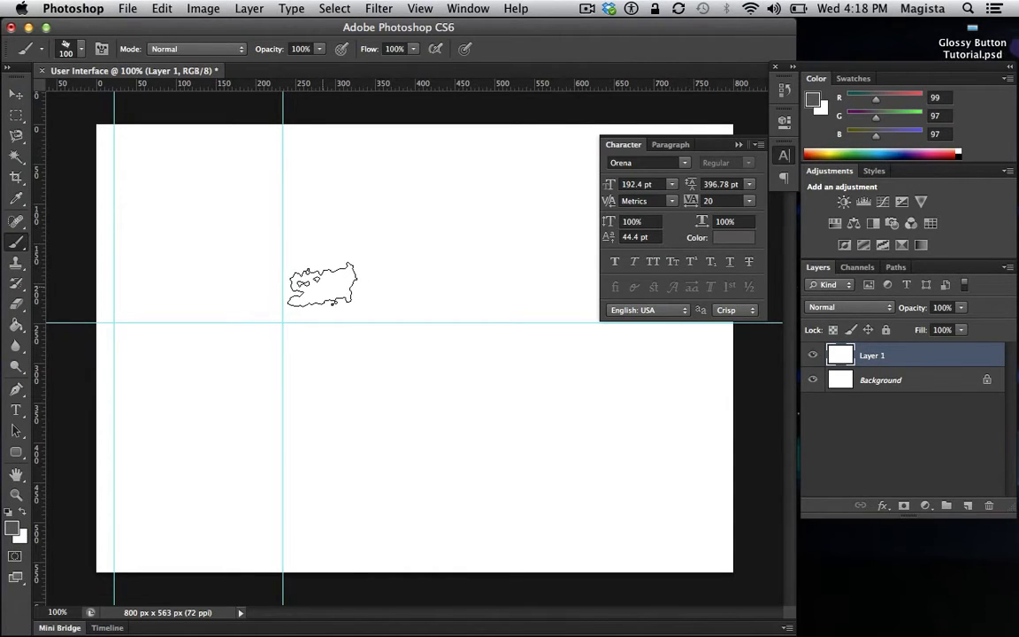
pyautogui.press(']')
pyautogui.press(']')
pyautogui.press(']')
pyautogui.press(']')
pyautogui.press(']')
pyautogui.press(']')
pyautogui.press(']')
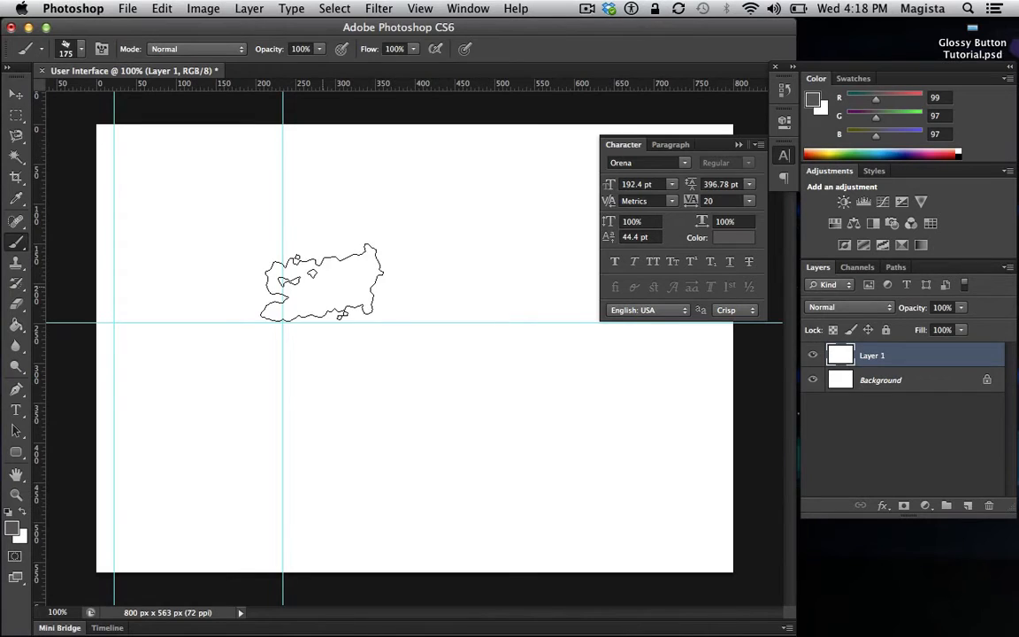
pyautogui.moveTo(327, 269)
pyautogui.mouseDown()
pyautogui.moveTo(394, 234)
pyautogui.moveTo(425, 266)
pyautogui.mouseUp()
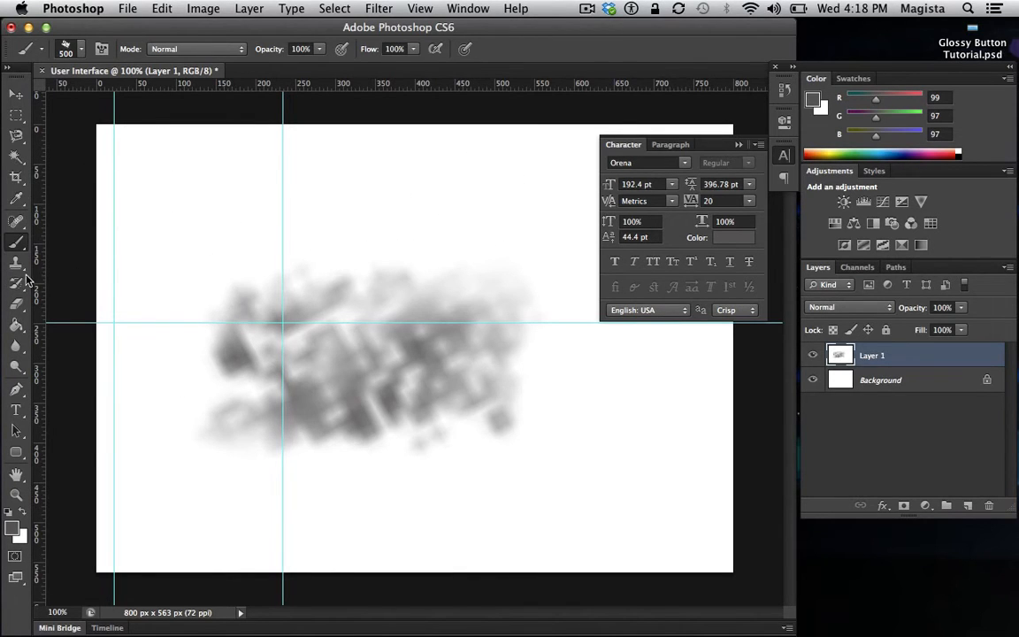
# Step: Smear the gray brush mark outward in four directions with the Smudge tool at a 60 px brush size
pyautogui.click(18, 345)
pyautogui.click(71, 371)
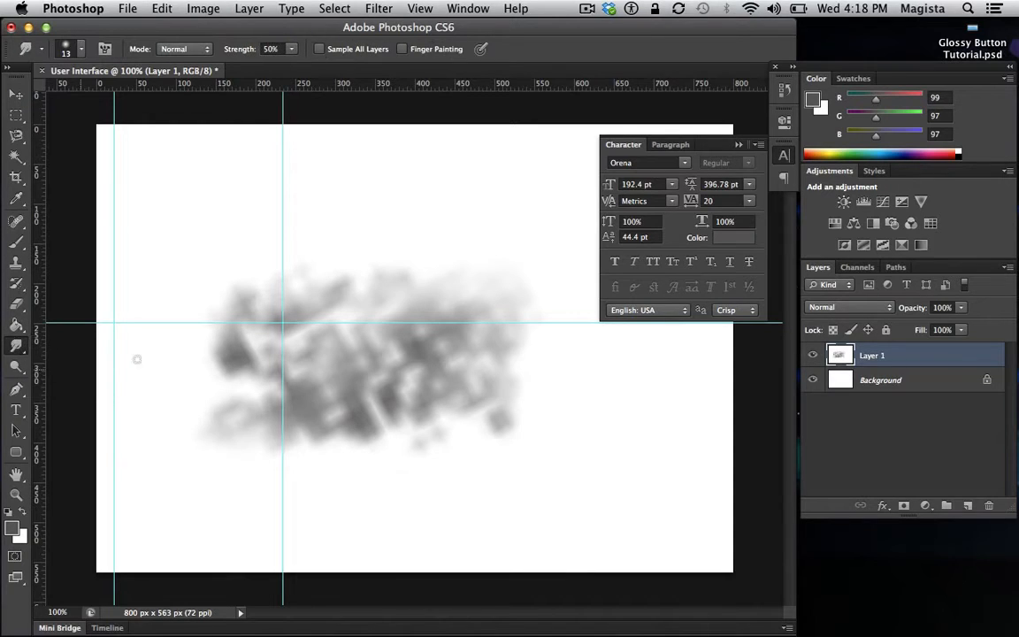
pyautogui.press(']')
pyautogui.press(']')
pyautogui.press(']')
pyautogui.press(']')
pyautogui.moveTo(291, 331); pyautogui.dragTo(265, 214)
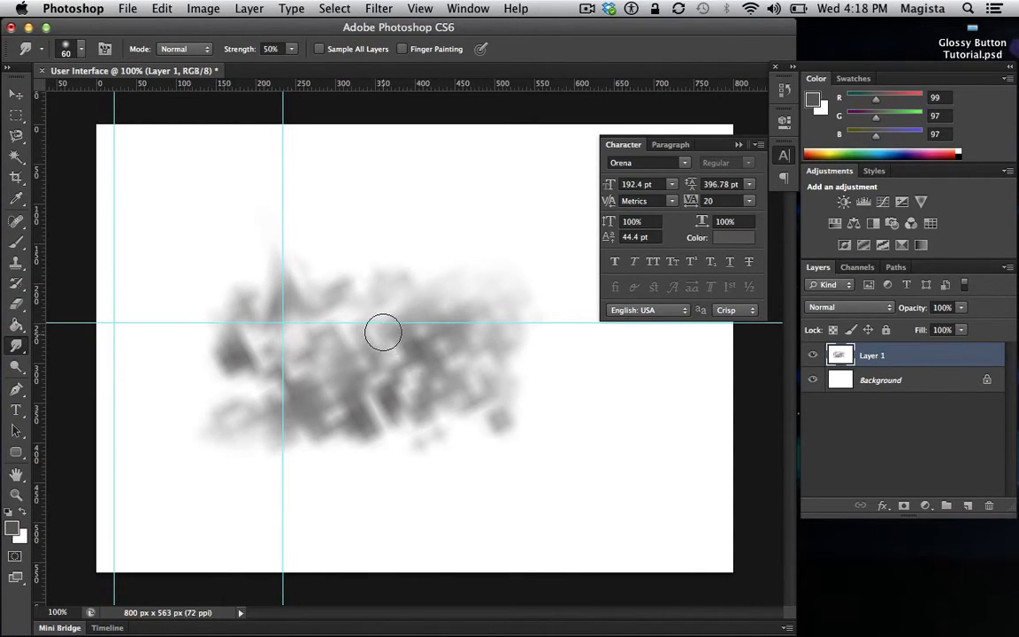
pyautogui.moveTo(382, 332); pyautogui.dragTo(462, 203)
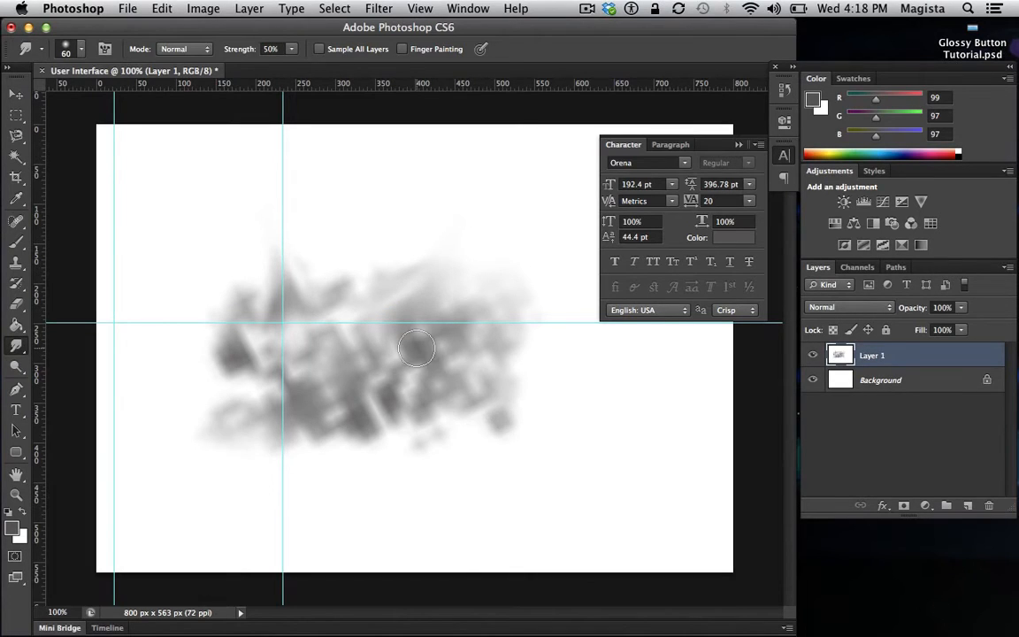
pyautogui.moveTo(389, 328); pyautogui.dragTo(619, 477)
pyautogui.moveTo(267, 340); pyautogui.dragTo(186, 419)
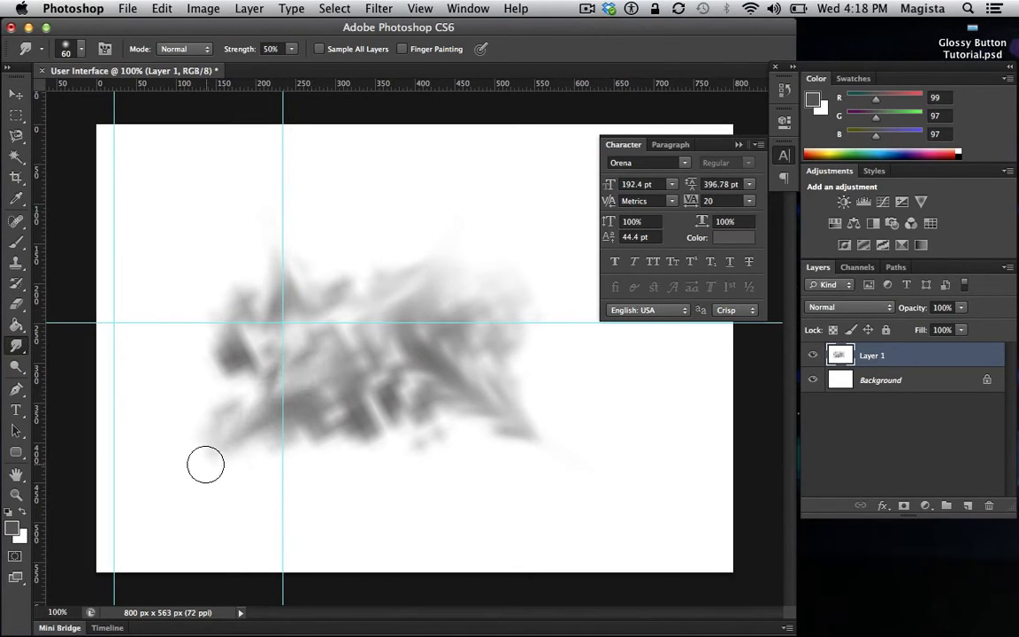
# Step: Select the Dodge tool and view its range and exposure options
pyautogui.click(16, 368)
pyautogui.click(16, 368)
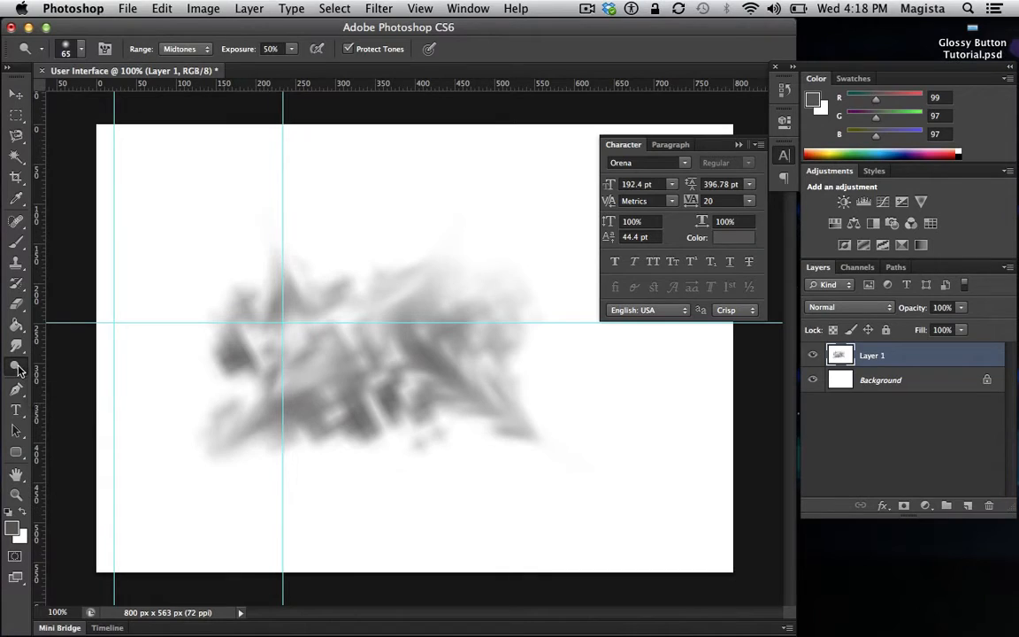
# Step: Draw a closed five-point path with curved and straight segments around the smudged area using the Pen tool
pyautogui.click(15, 390)
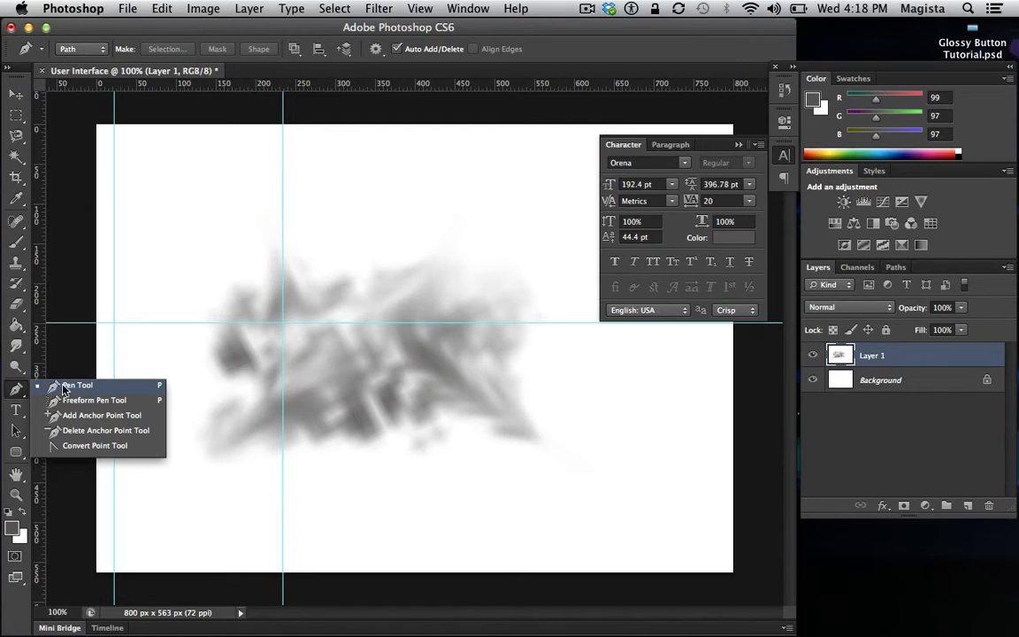
pyautogui.click(161, 259)
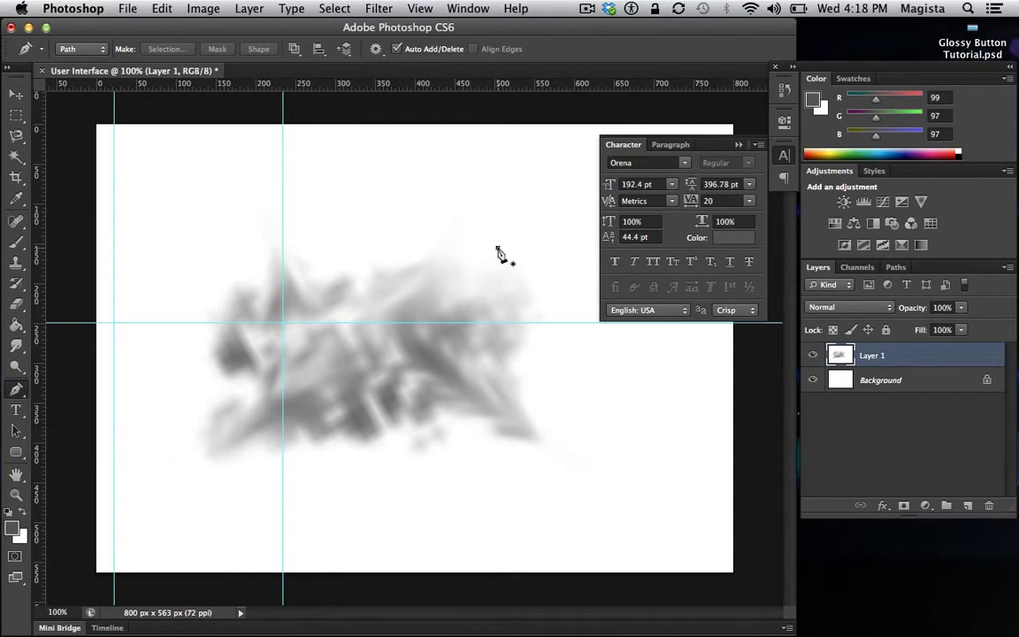
pyautogui.moveTo(504, 237); pyautogui.dragTo(502, 241)
pyautogui.click(271, 210)
pyautogui.moveTo(206, 316); pyautogui.dragTo(271, 330)
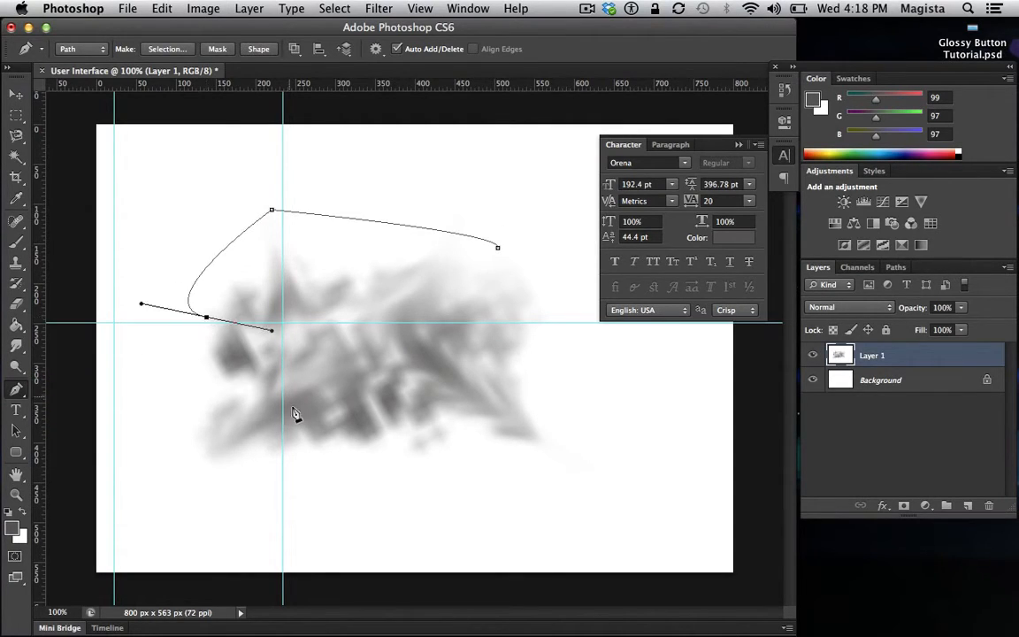
pyautogui.moveTo(303, 445); pyautogui.dragTo(340, 448)
pyautogui.click(541, 392)
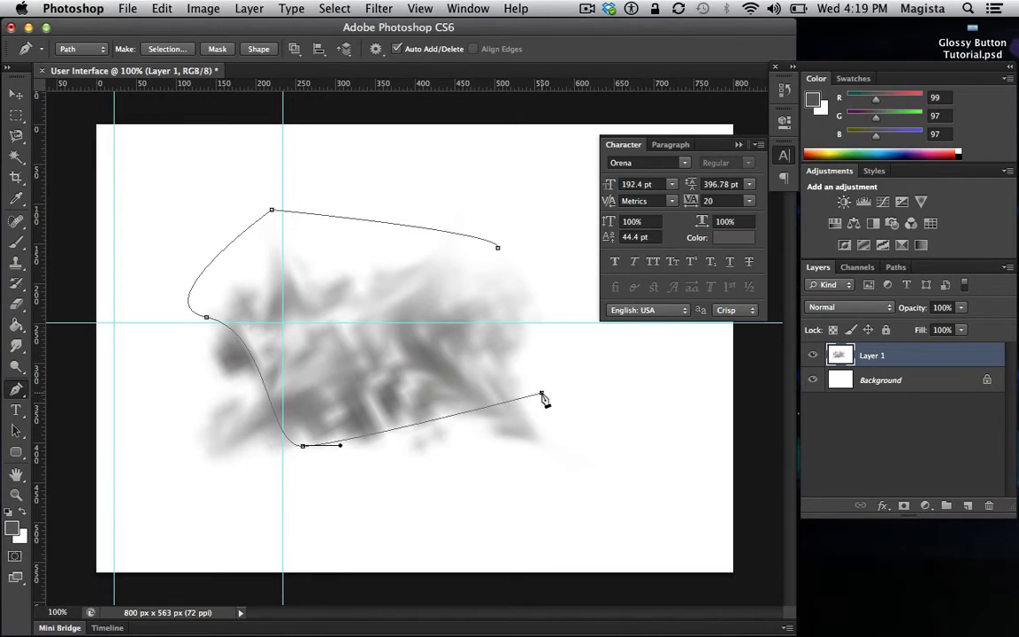
pyautogui.click(498, 249)
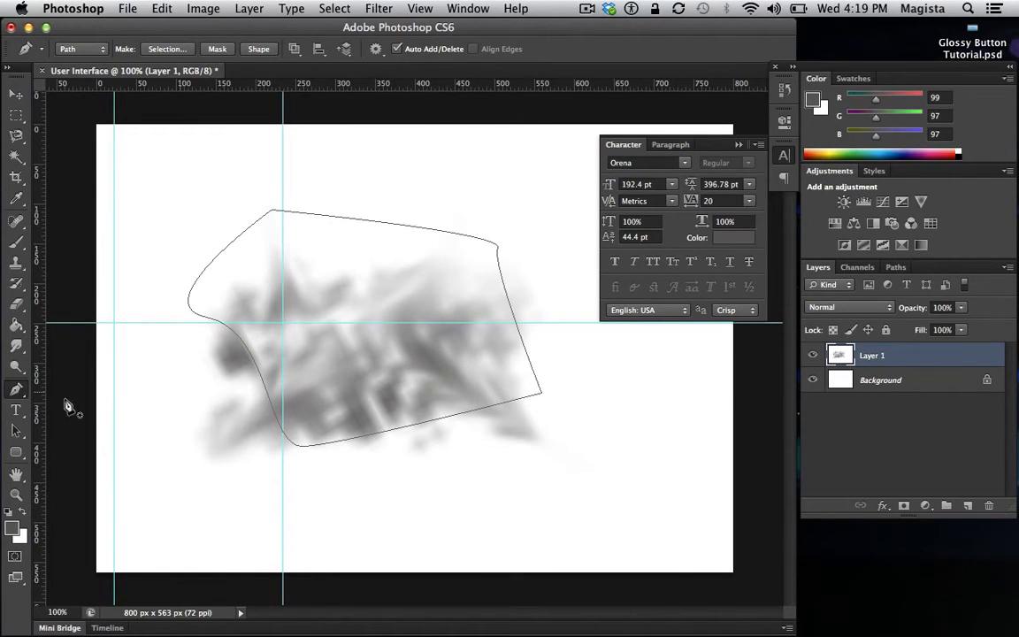
# Step: Add the word TEXT in a text box over the smudged area, and widen the box to fit the word on one line
pyautogui.click(16, 410)
pyautogui.moveTo(141, 203); pyautogui.dragTo(633, 440)
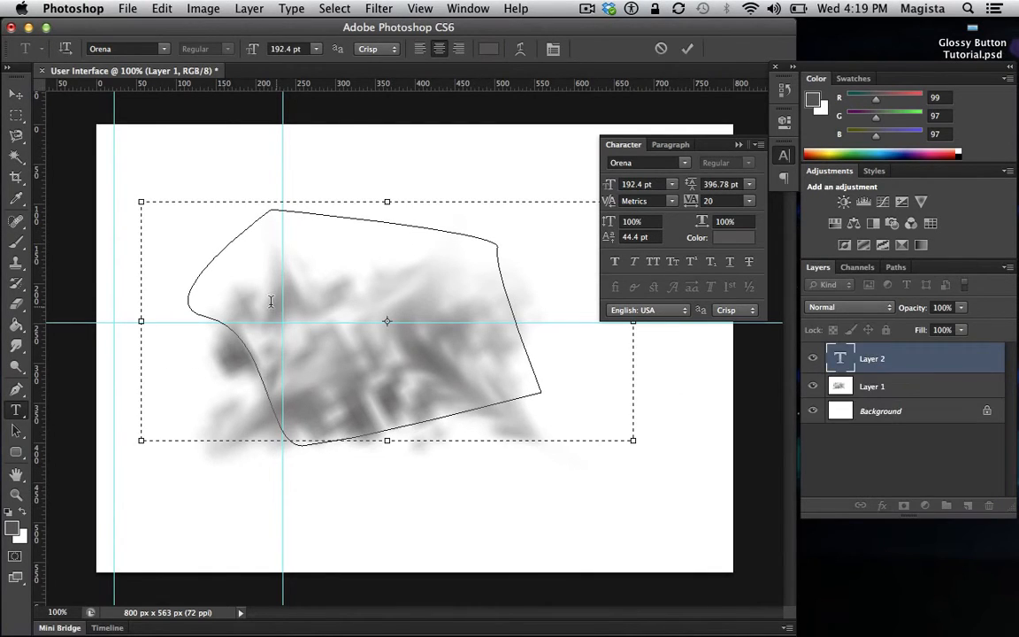
pyautogui.write('TET')
pyautogui.press('BackSpace')
pyautogui.write('X')
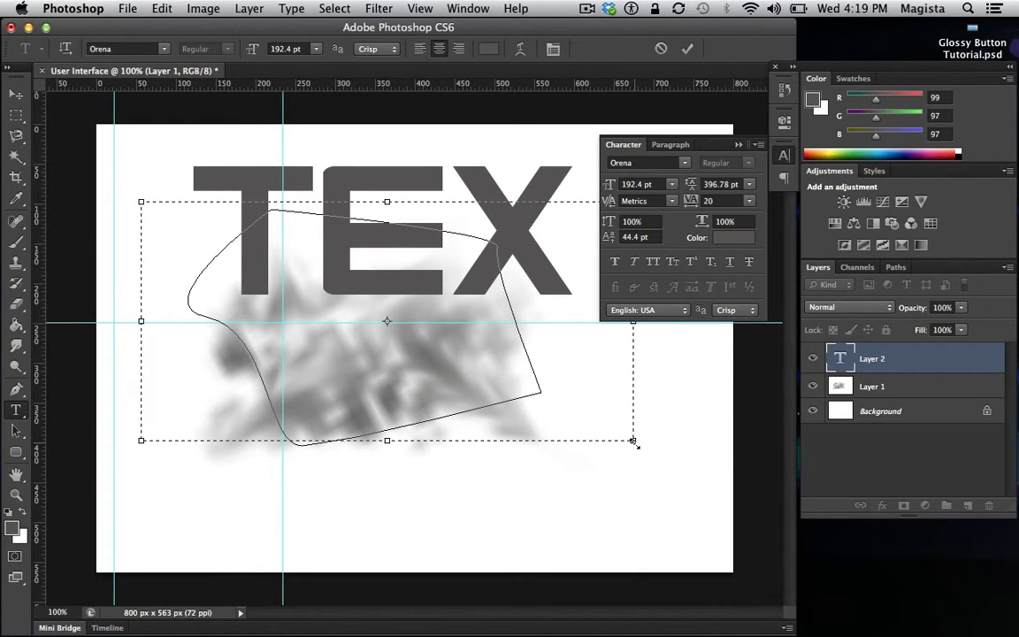
pyautogui.moveTo(633, 440); pyautogui.dragTo(718, 402)
pyautogui.click(17, 95)
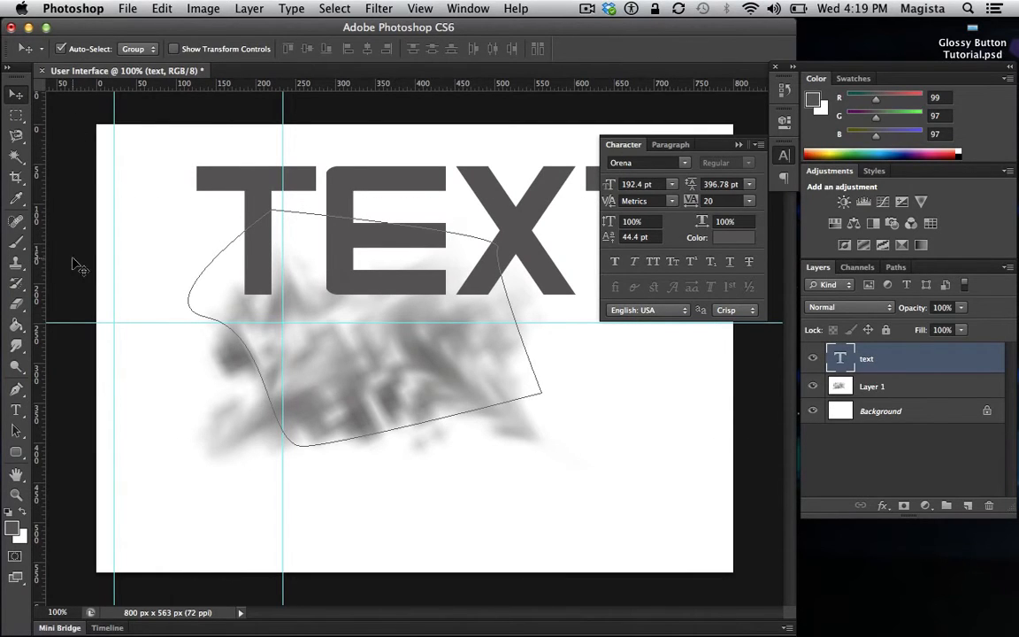
# Step: Change the text layer's font to Outright Televism, and replace it with ParkAvenue BT
pyautogui.click(16, 409)
pyautogui.click(163, 50)
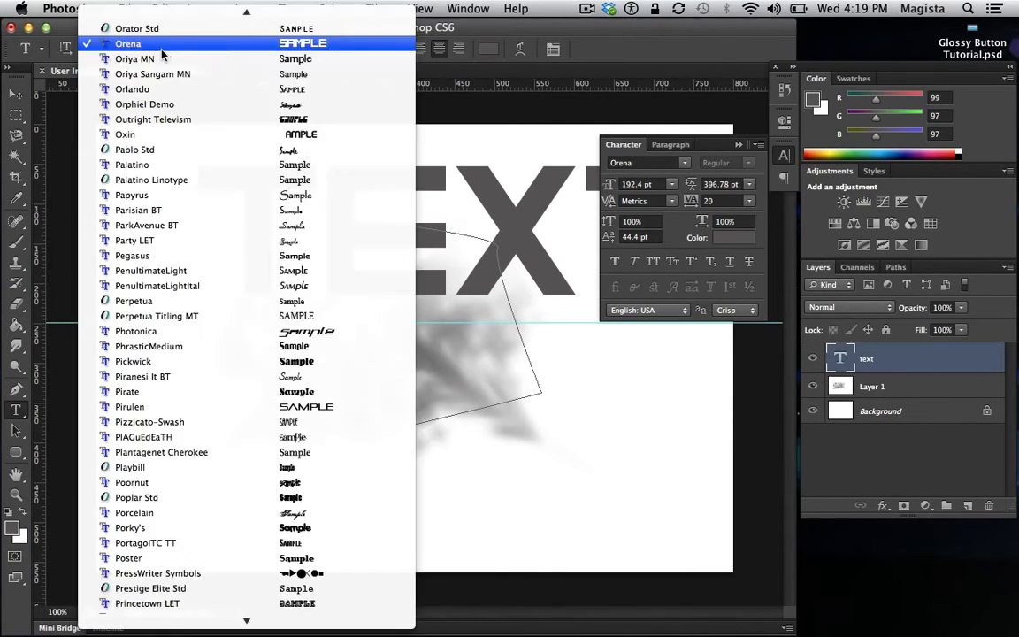
pyautogui.click(133, 107)
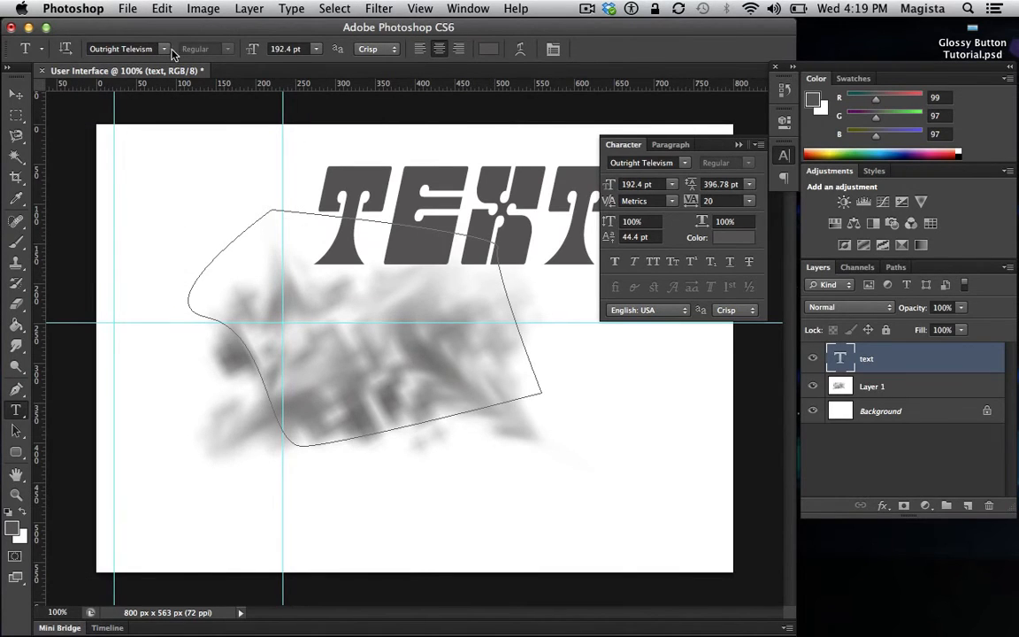
pyautogui.click(165, 50)
pyautogui.click(136, 139)
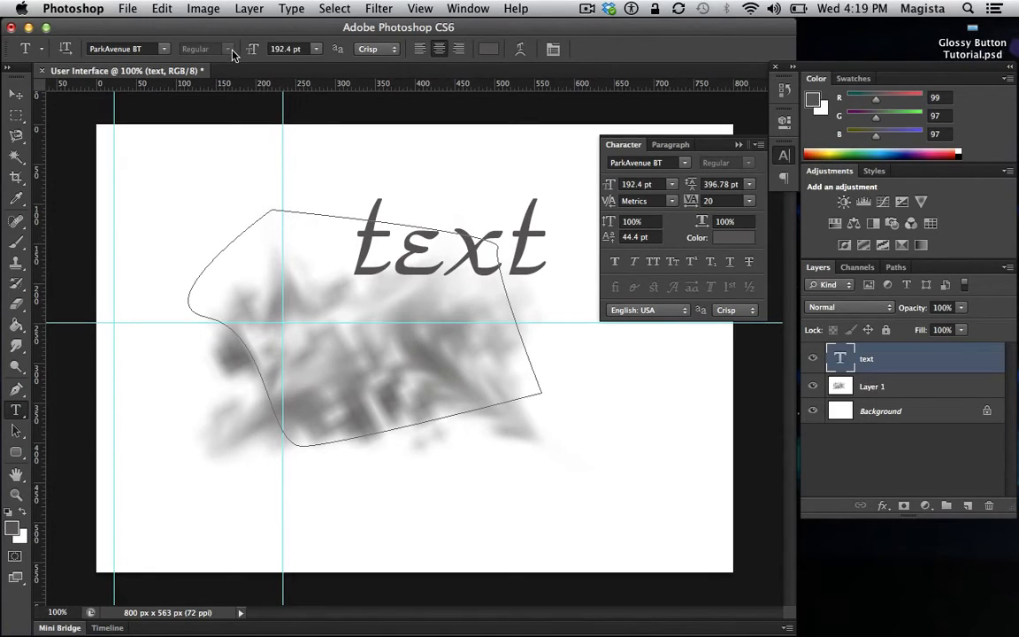
# Step: Change the text layer's font size to 10 pt, and replace it with 72 pt
pyautogui.click(288, 44)
pyautogui.click(316, 48)
pyautogui.click(296, 111)
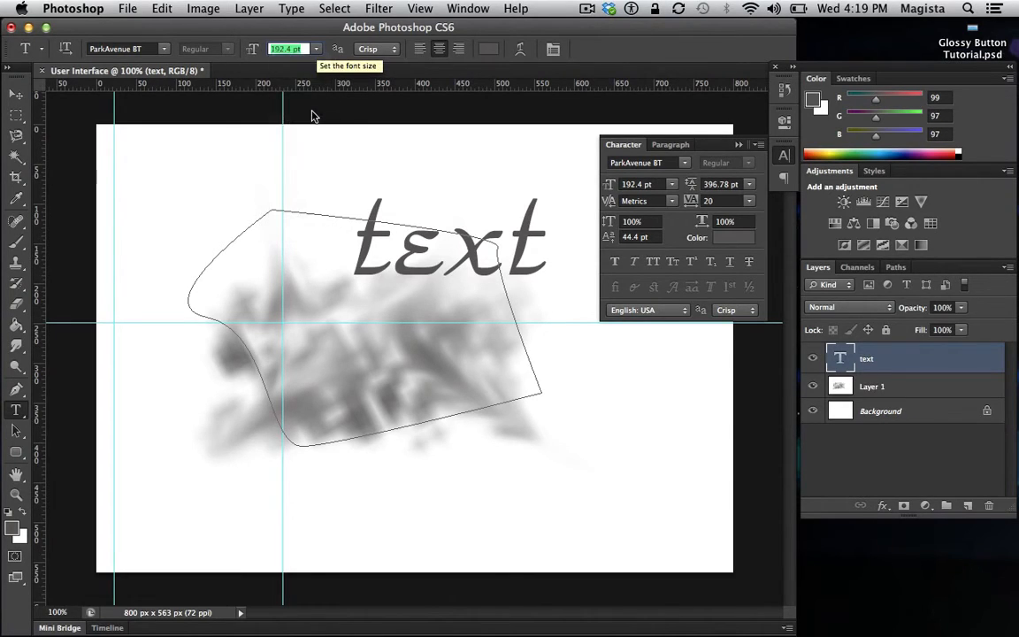
pyautogui.click(315, 50)
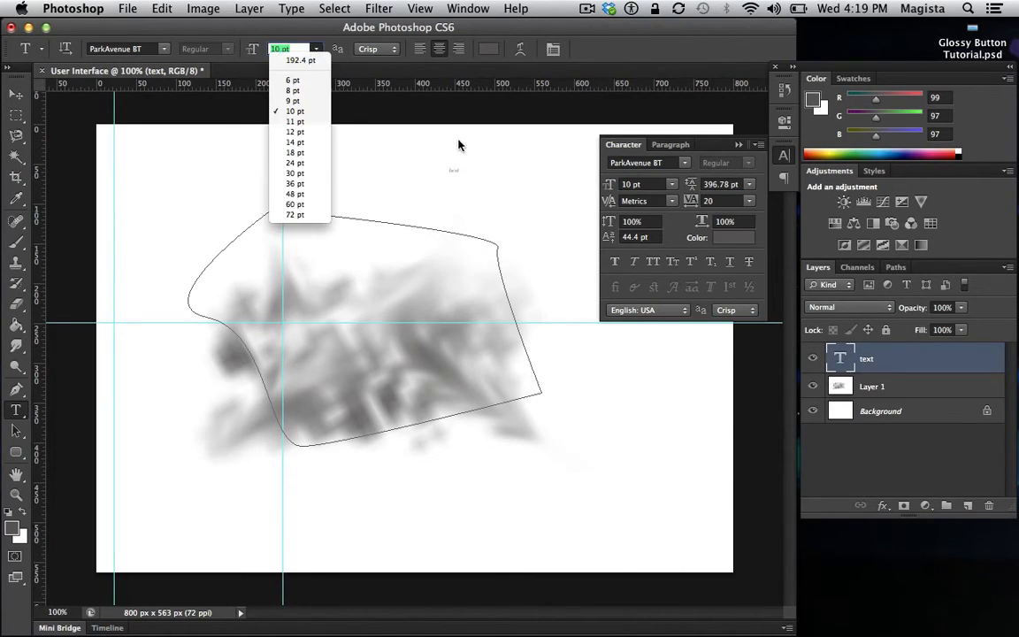
pyautogui.click(297, 216)
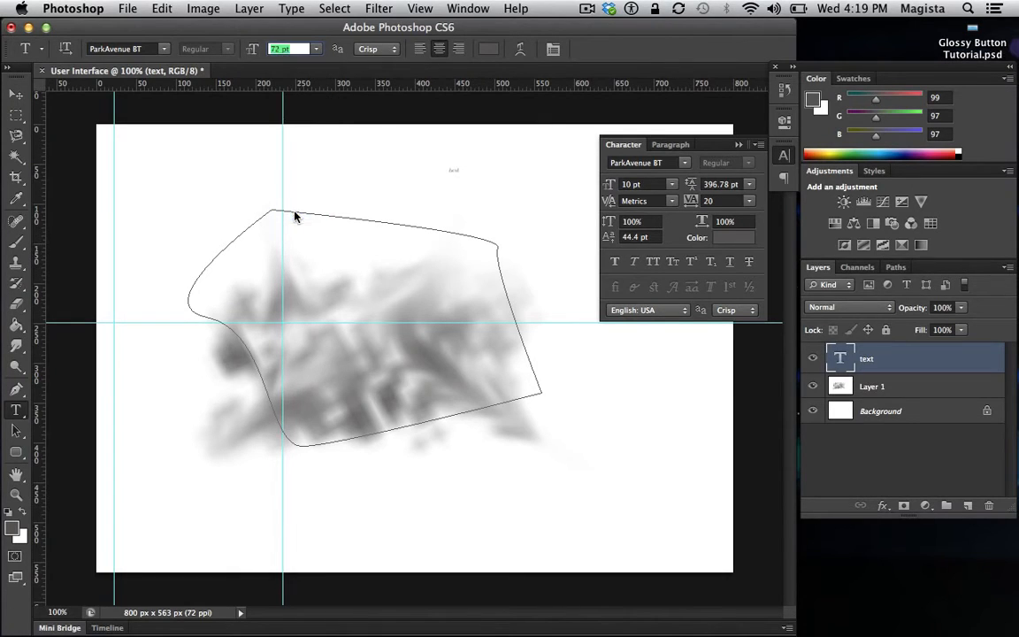
# Step: View the text's anti-aliasing choices, and try left and right alignment before restoring center alignment
pyautogui.click(368, 48)
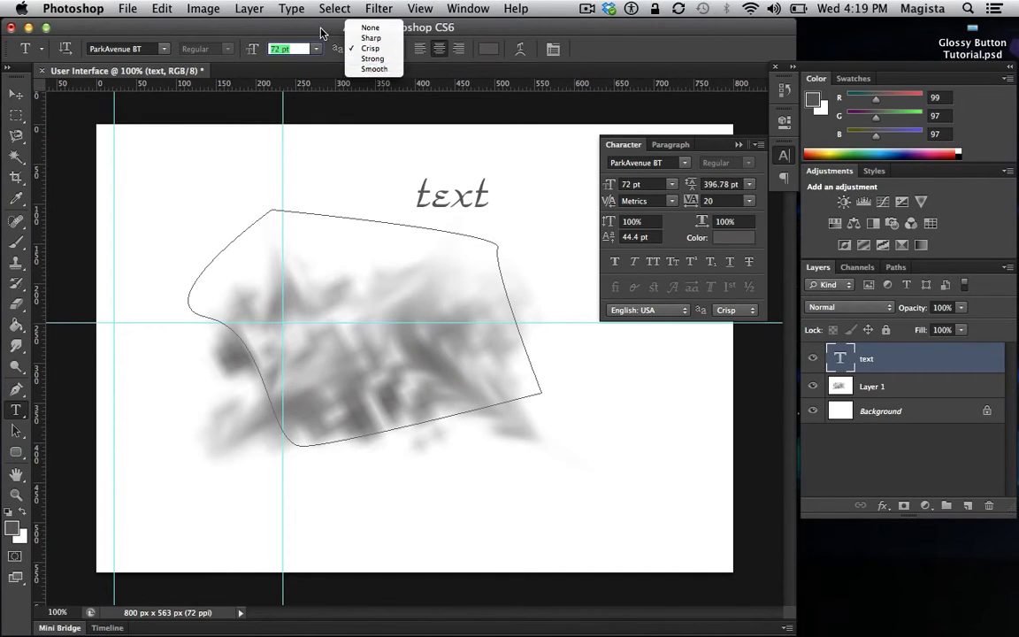
pyautogui.click(320, 32)
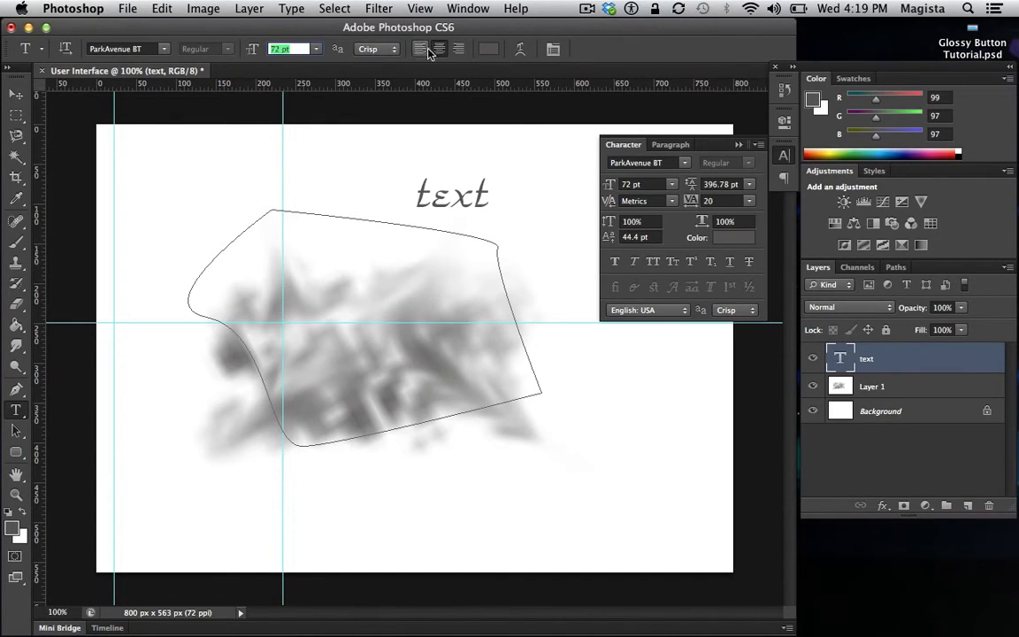
pyautogui.click(422, 51)
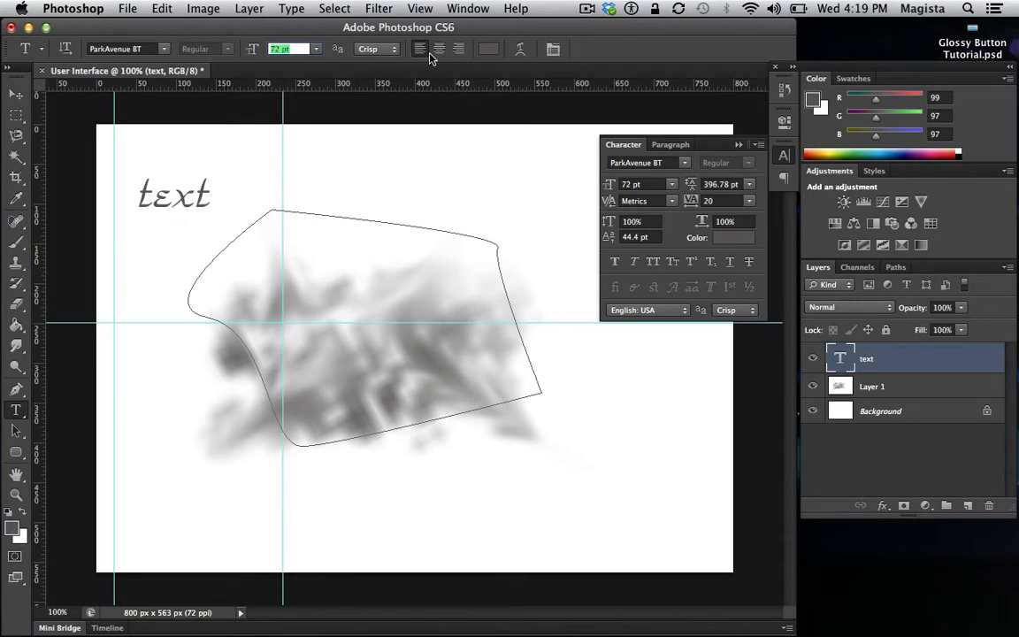
pyautogui.click(459, 51)
pyautogui.click(441, 50)
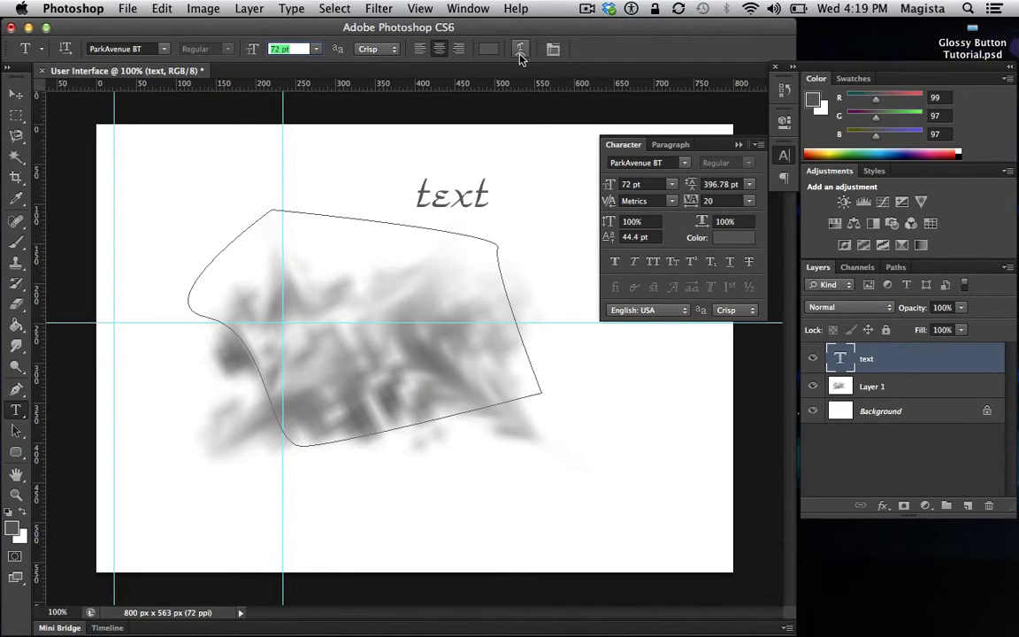
# Step: View the Warp Text styles for the text layer, and cancel without applying a warp
pyautogui.click(520, 51)
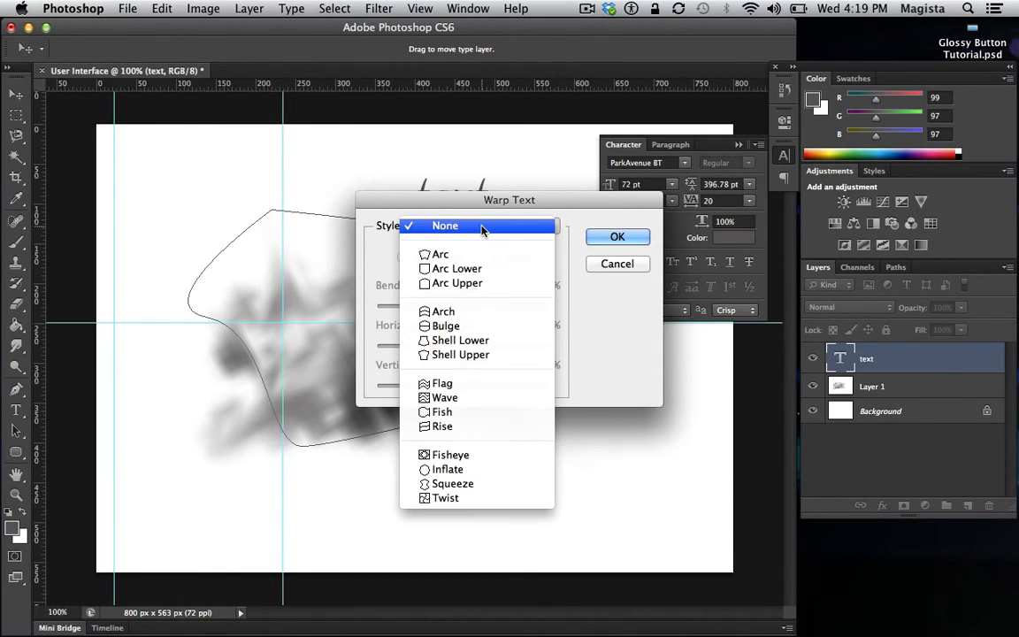
pyautogui.click(495, 225)
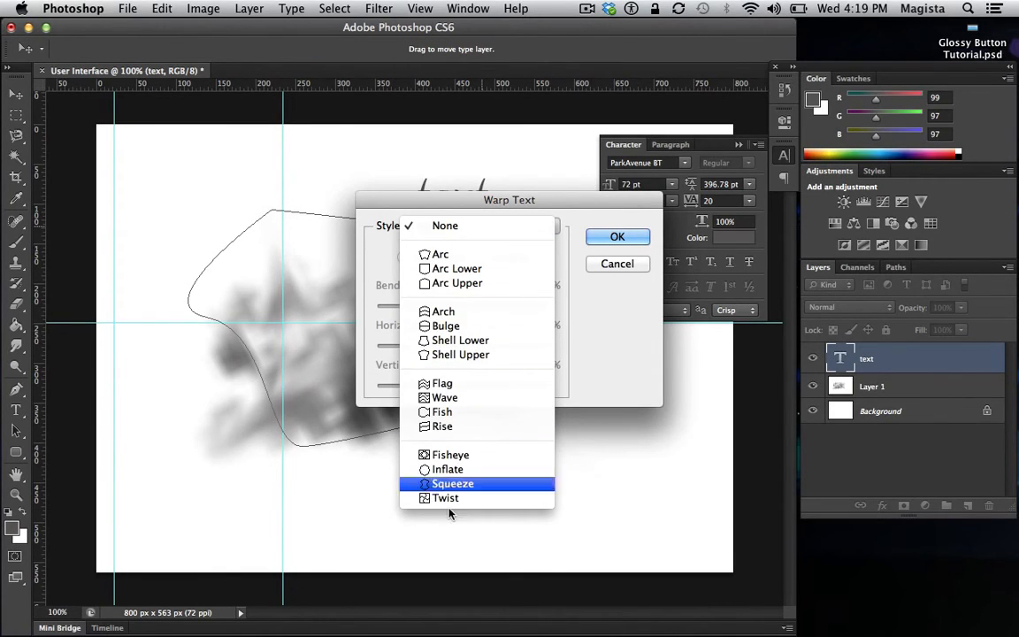
pyautogui.click(537, 212)
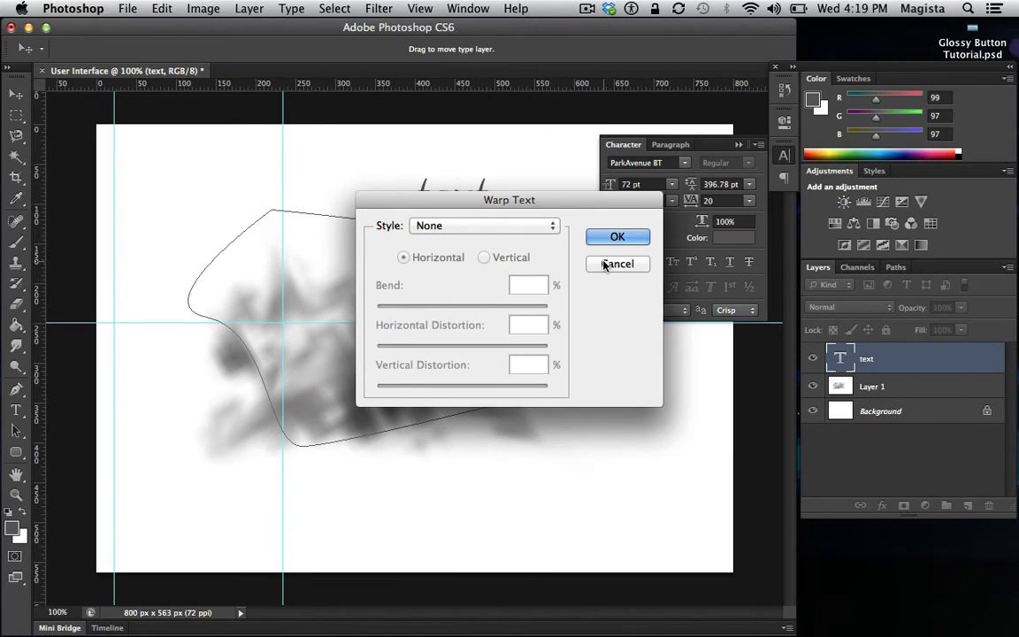
pyautogui.click(609, 264)
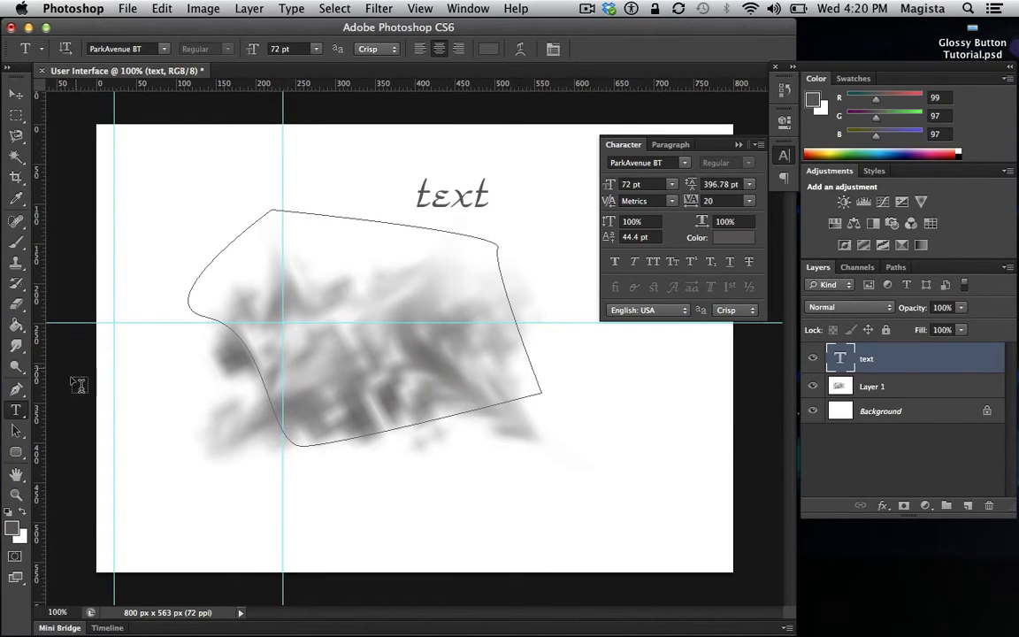
# Step: Try moving the closed path slightly upward with the Path Selection tool, and undo the move
pyautogui.click(18, 431)
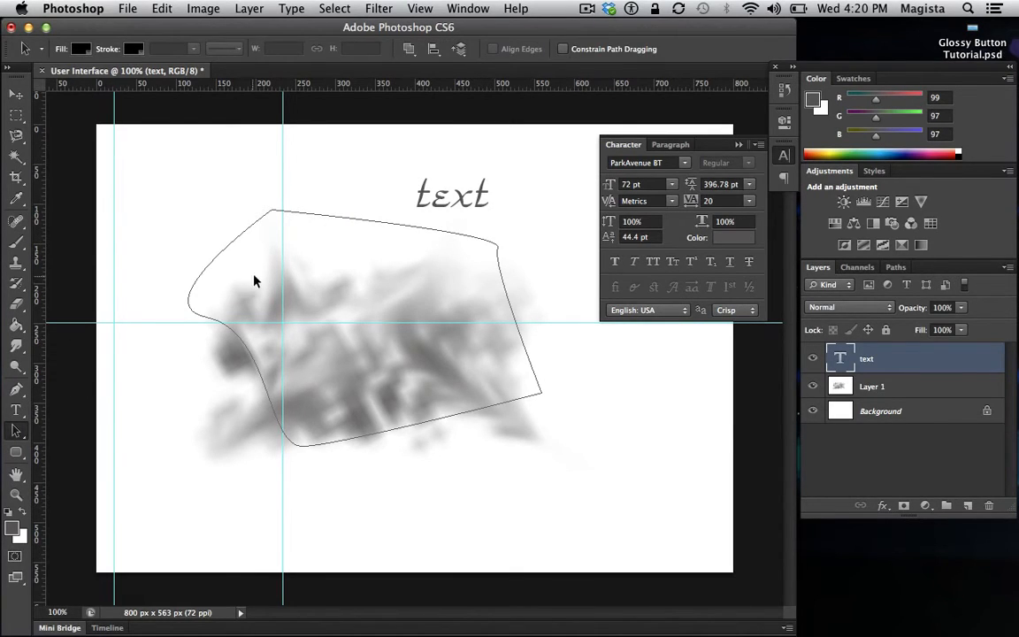
pyautogui.moveTo(272, 268); pyautogui.dragTo(272, 250)
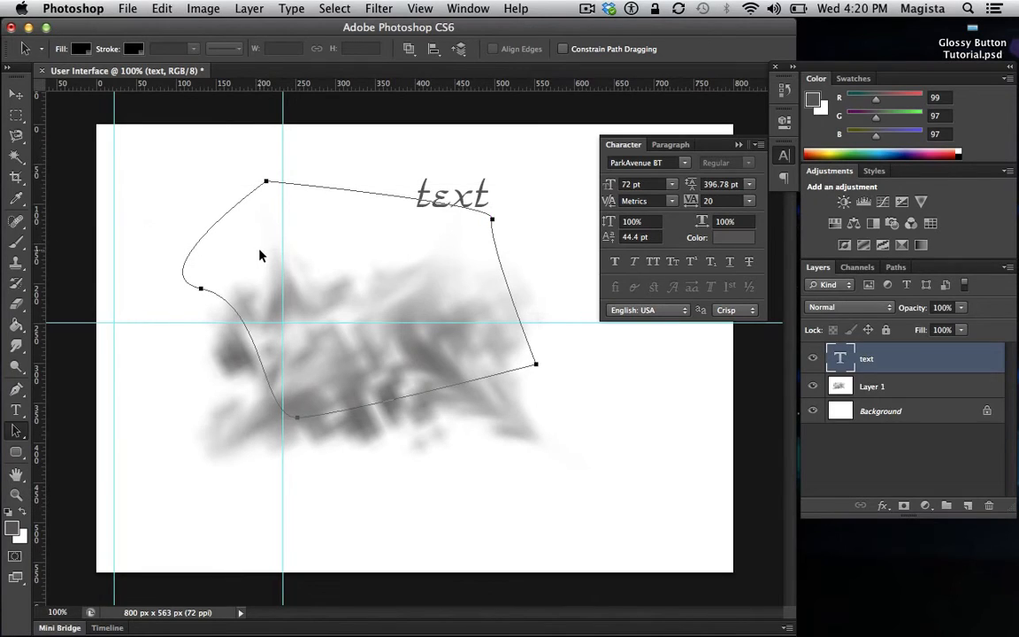
pyautogui.press('super+z')
# Step: Move the whole closed path up and to the right with the Path Selection tool so its upper edge crosses the text
pyautogui.click(17, 431)
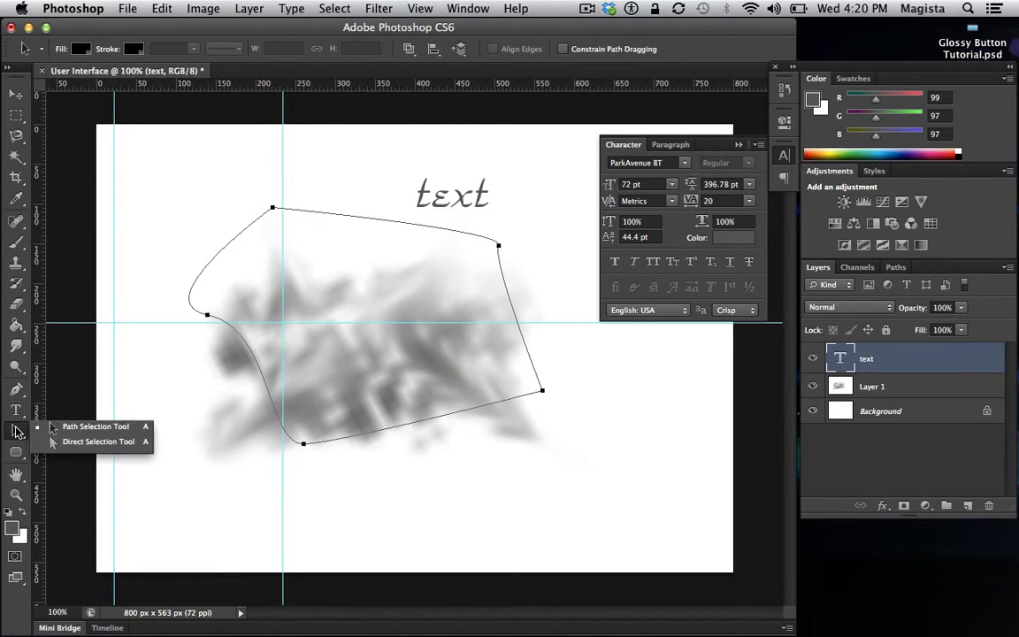
pyautogui.click(334, 295)
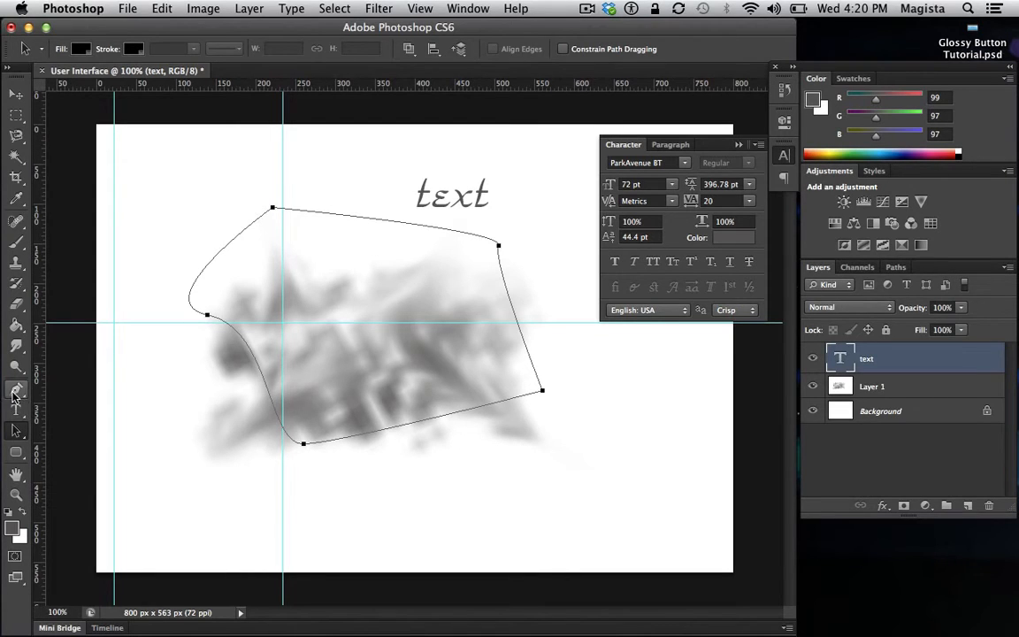
pyautogui.moveTo(366, 266); pyautogui.dragTo(423, 241)
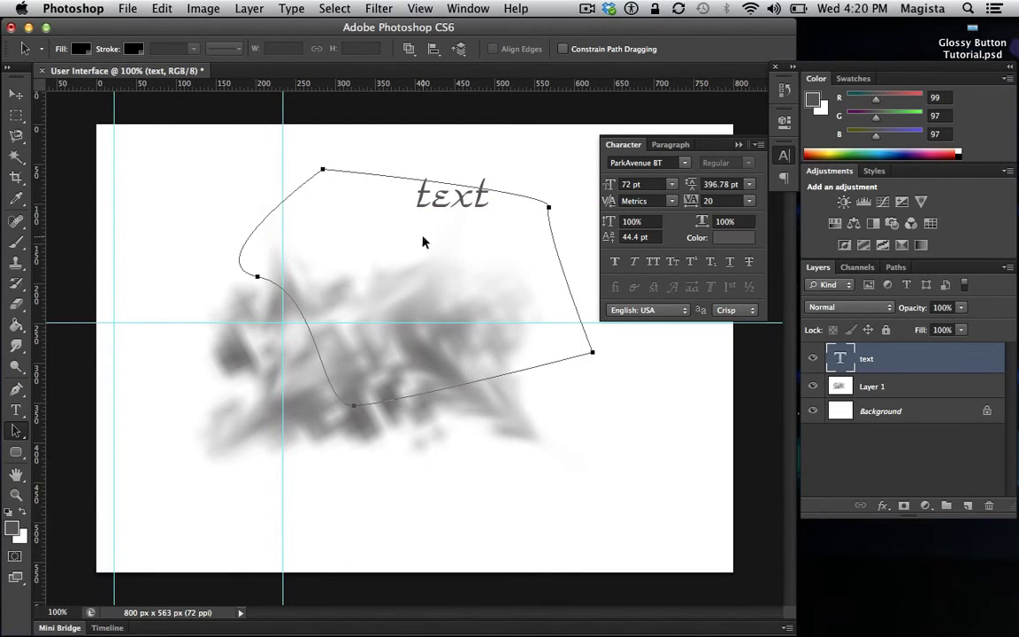
# Step: View the available shape tools, from the Rectangle tool to the Custom Shape tool
pyautogui.click(18, 453)
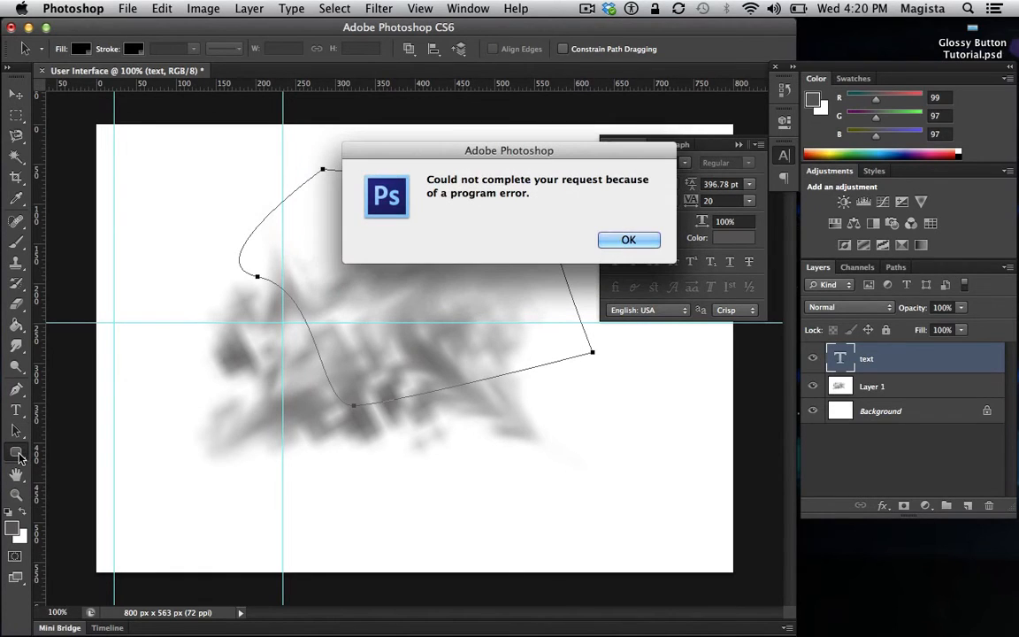
pyautogui.click(626, 241)
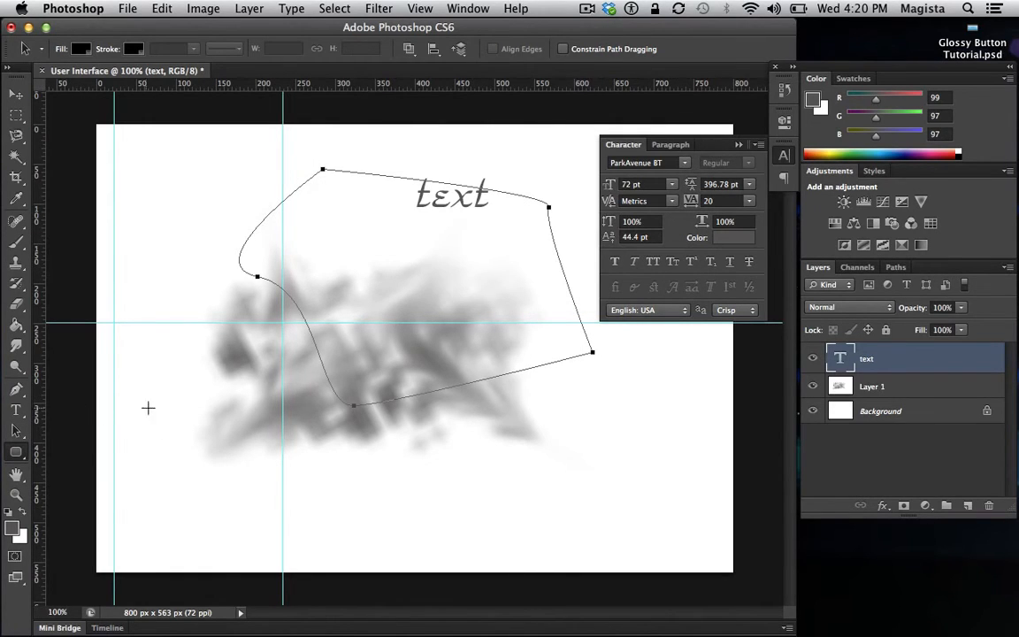
pyautogui.click(19, 453)
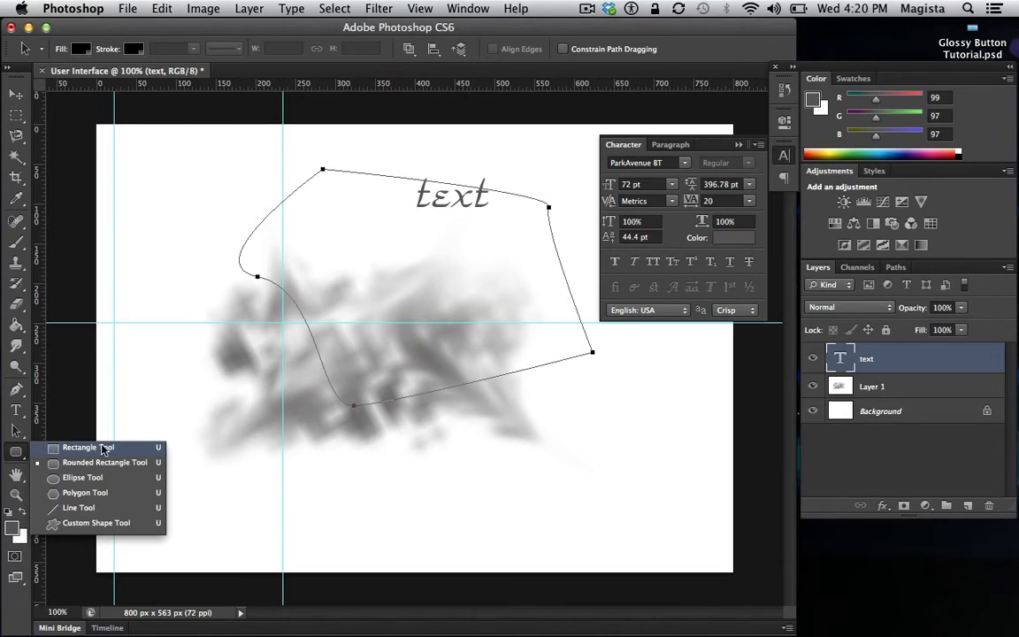
pyautogui.click(15, 451)
# Step: Zoom the document to 300%, pan across the smudged area with the Hand tool, and return to 100%
pyautogui.click(15, 471)
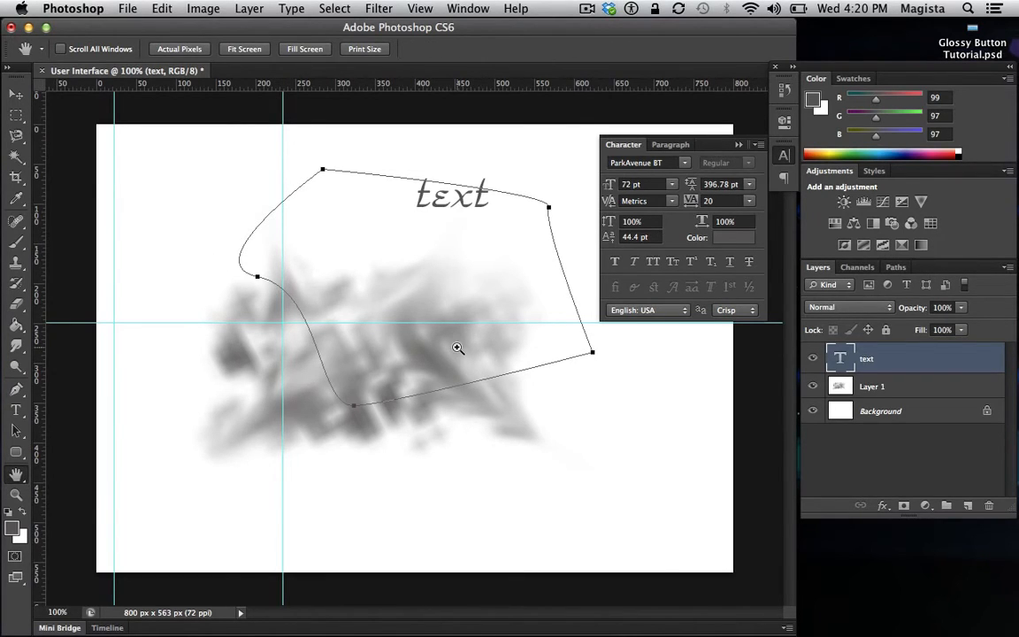
pyautogui.press('super+plus')
pyautogui.press('super+plus')
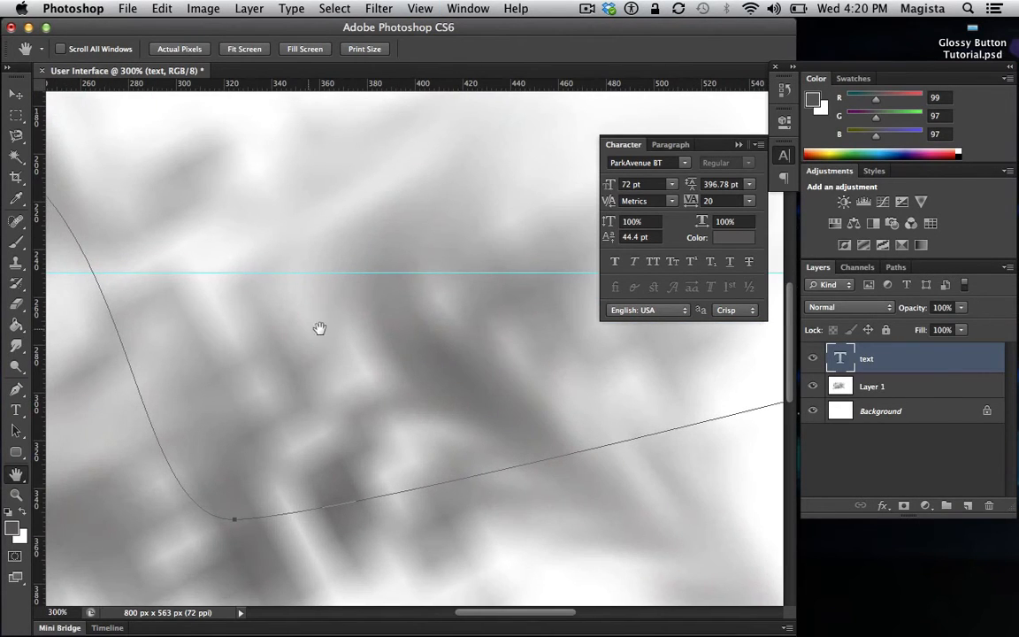
pyautogui.moveTo(318, 267); pyautogui.dragTo(553, 373)
pyautogui.moveTo(160, 321); pyautogui.dragTo(223, 302)
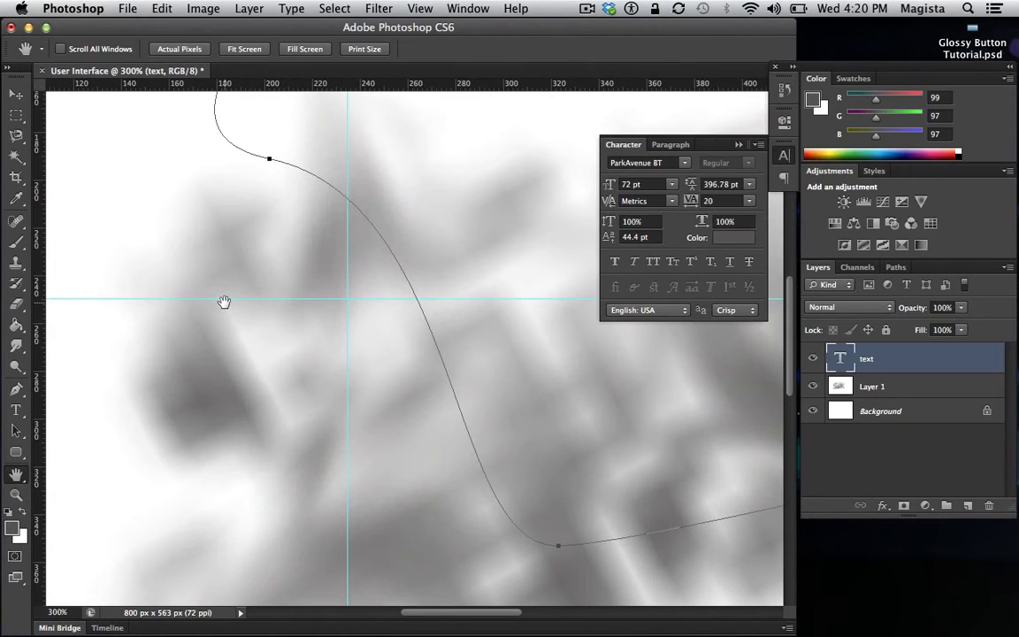
pyautogui.press('super+minus')
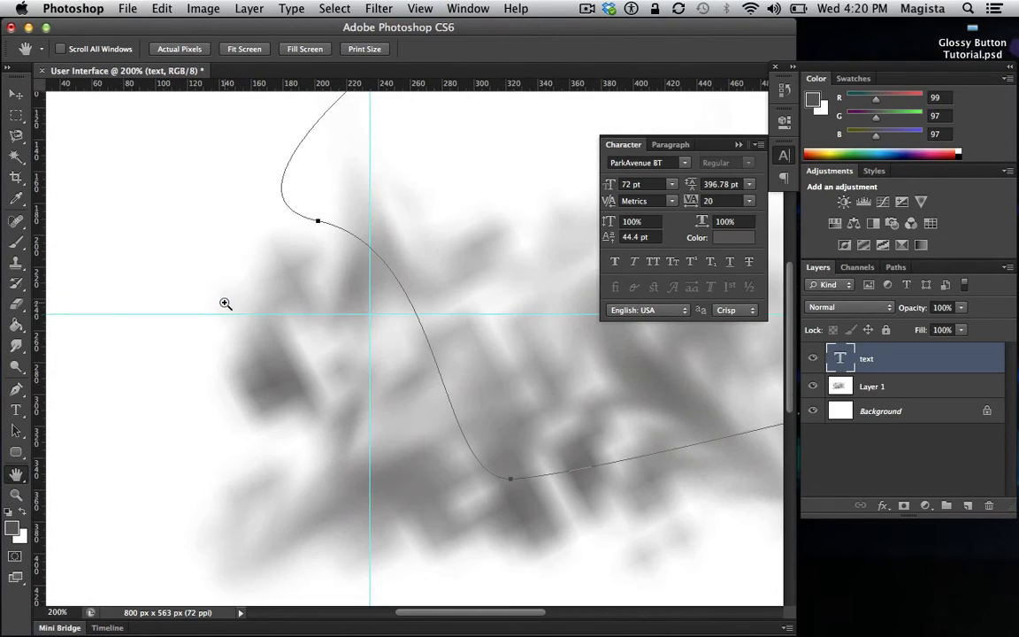
pyautogui.press('super+minus')
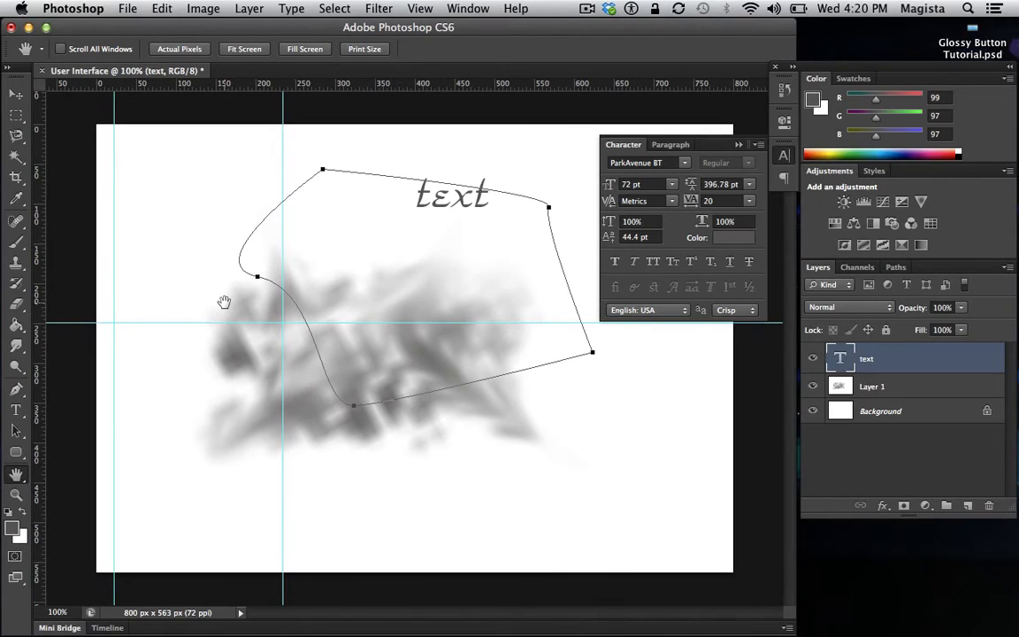
# Step: Magnify the smudged area to 400% starting with the Zoom tool, and zoom out to 66.67%
pyautogui.click(21, 495)
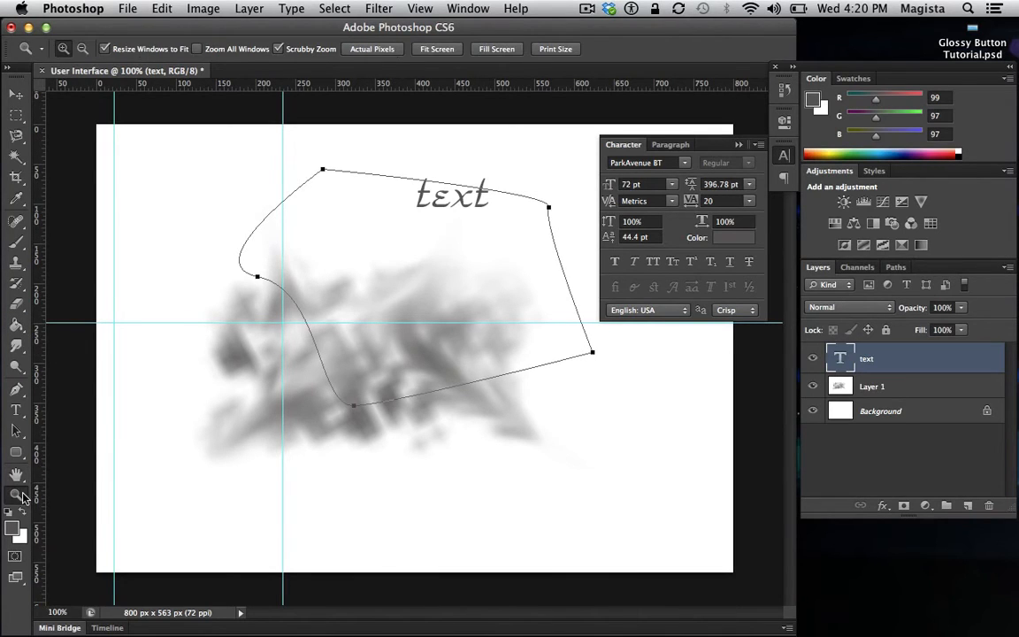
pyautogui.click(361, 284)
pyautogui.click(361, 284)
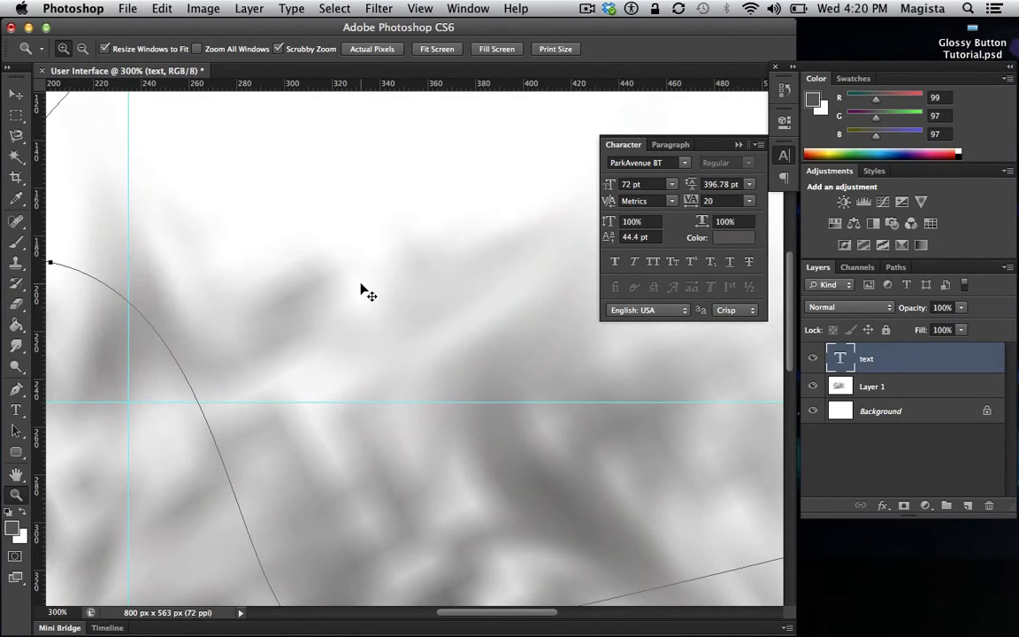
pyautogui.press('super+plus')
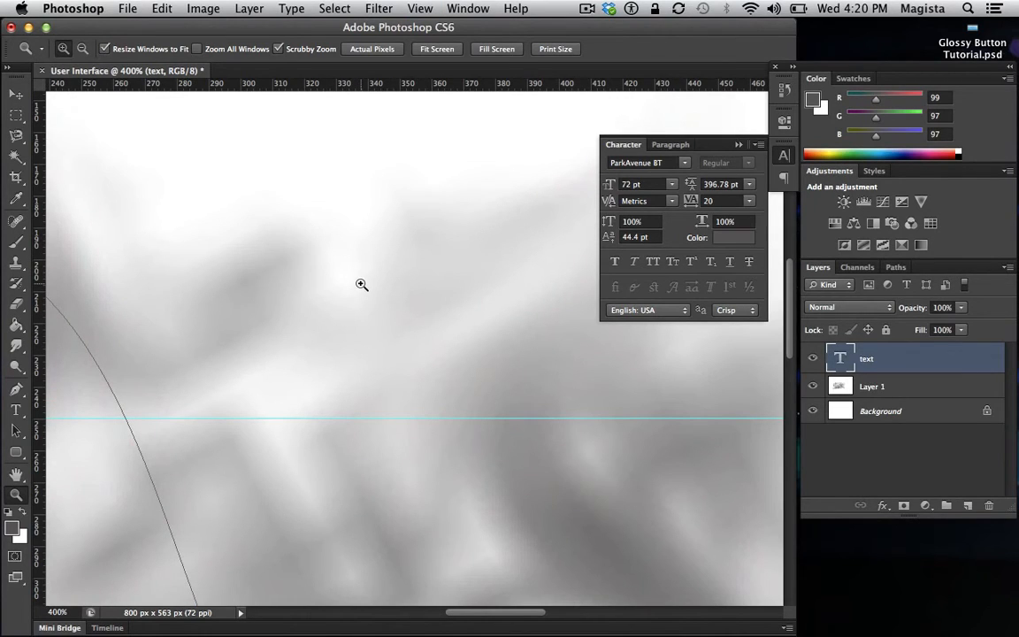
pyautogui.press('super+minus')
pyautogui.press('super+minus')
pyautogui.press('super+minus')
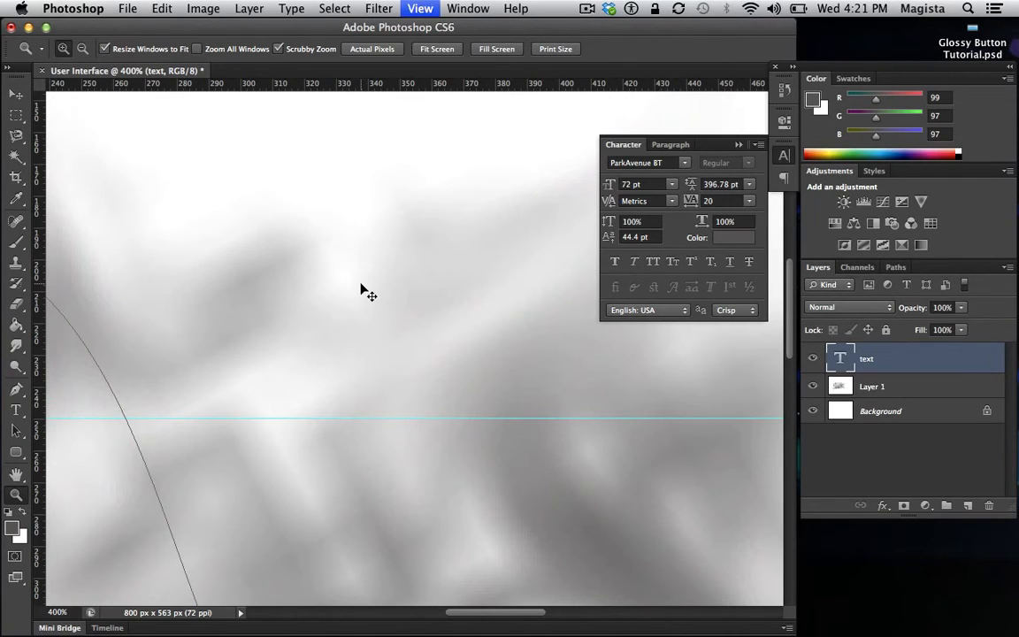
pyautogui.press('super+minus')
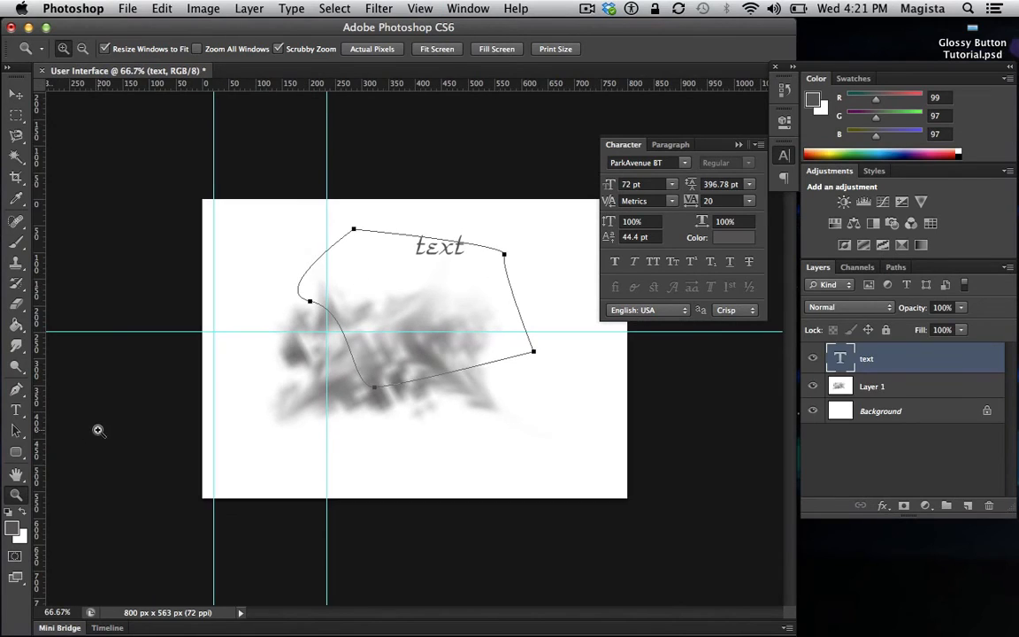
# Step: View the foreground color in the Color Picker and keep it, then swap the foreground and background colors
pyautogui.click(13, 527)
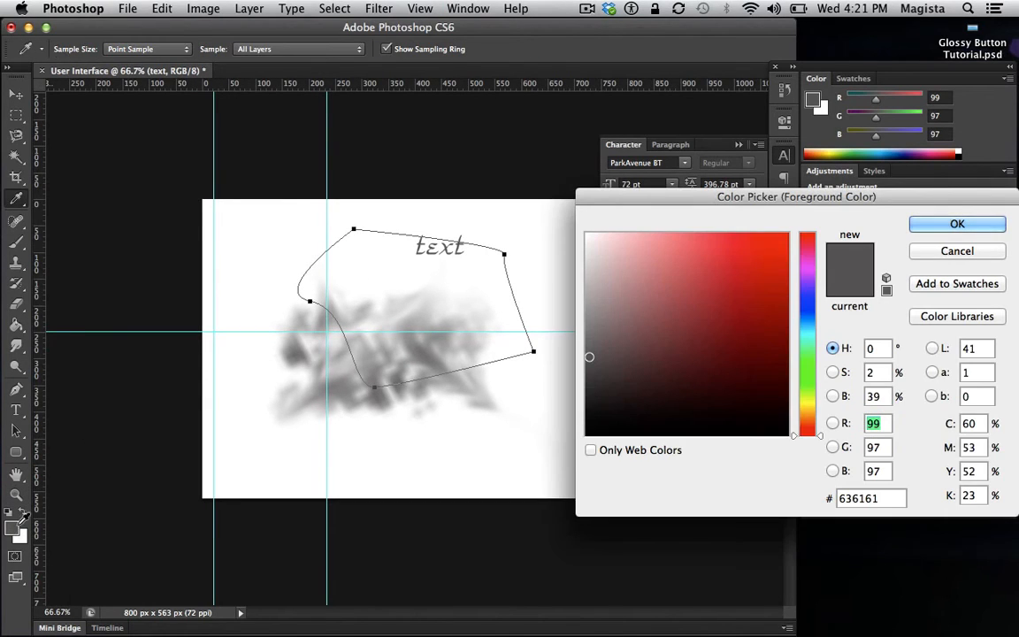
pyautogui.press('Return')
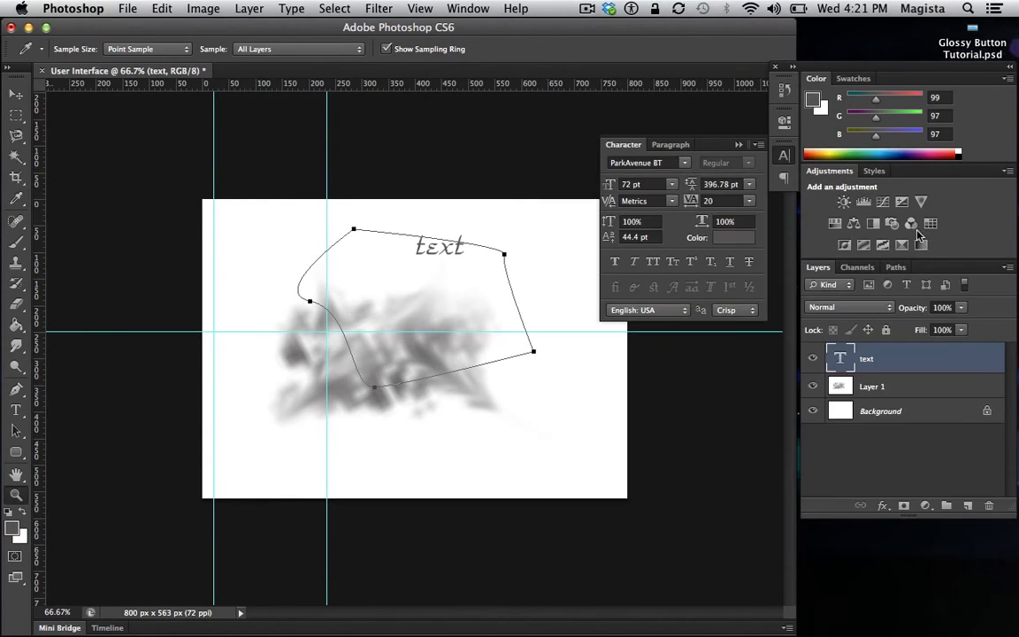
pyautogui.click(23, 513)
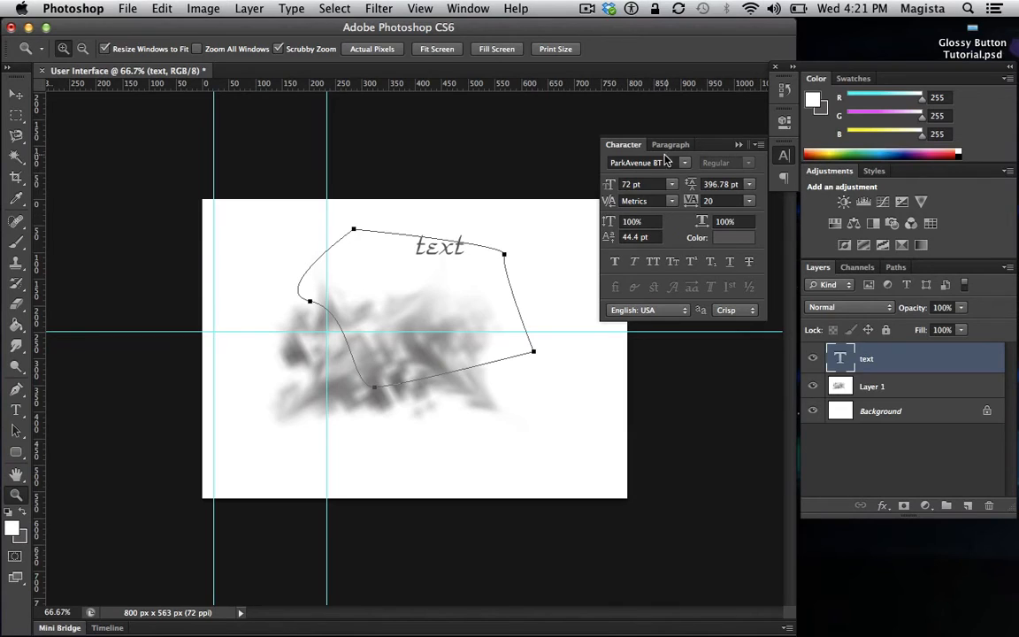
# Step: Collapse the Character panel with the Type tool active, and display the list of available panels
pyautogui.click(17, 412)
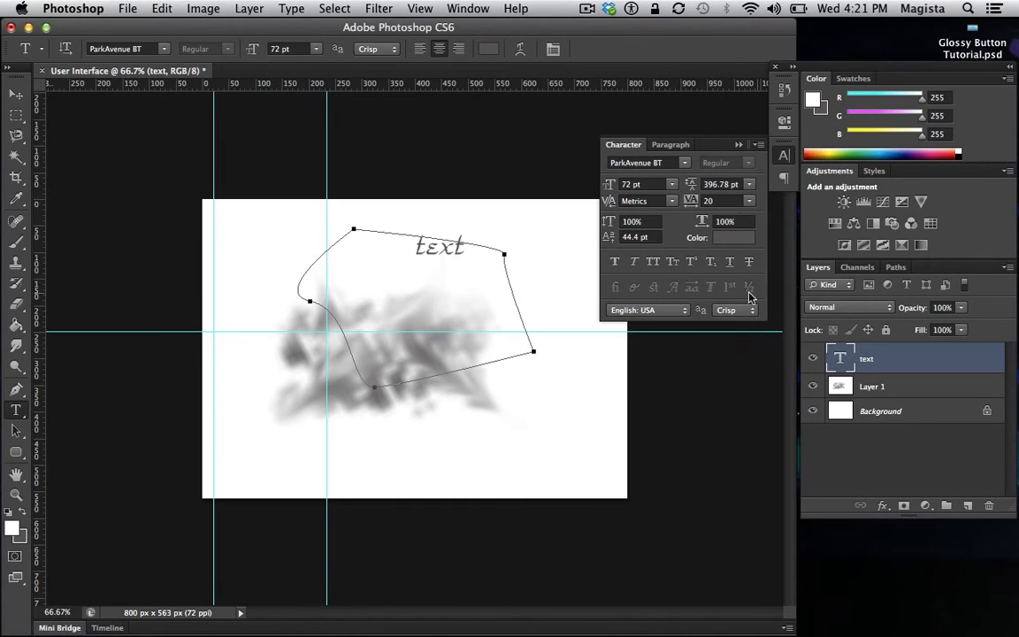
pyautogui.click(738, 146)
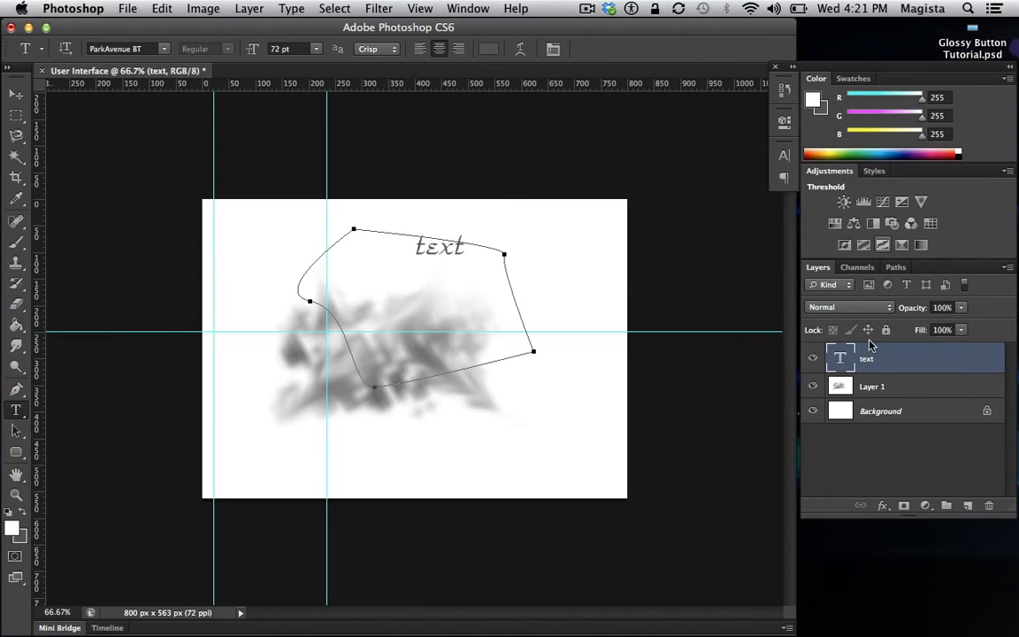
pyautogui.click(469, 8)
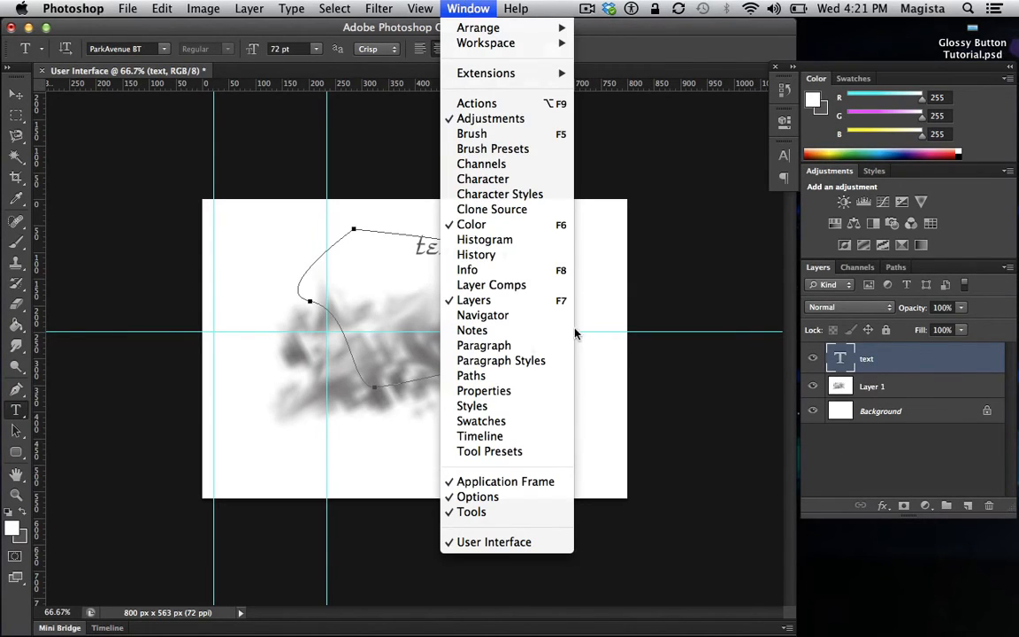
# Step: Delete the "text" type layer and confirm the removal
pyautogui.click(696, 283)
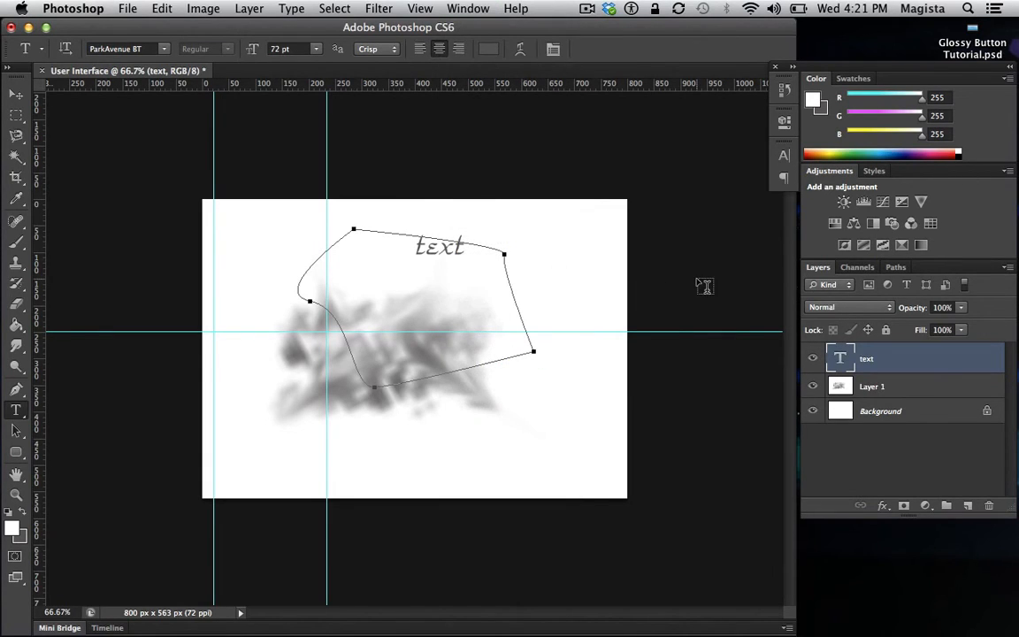
pyautogui.click(989, 507)
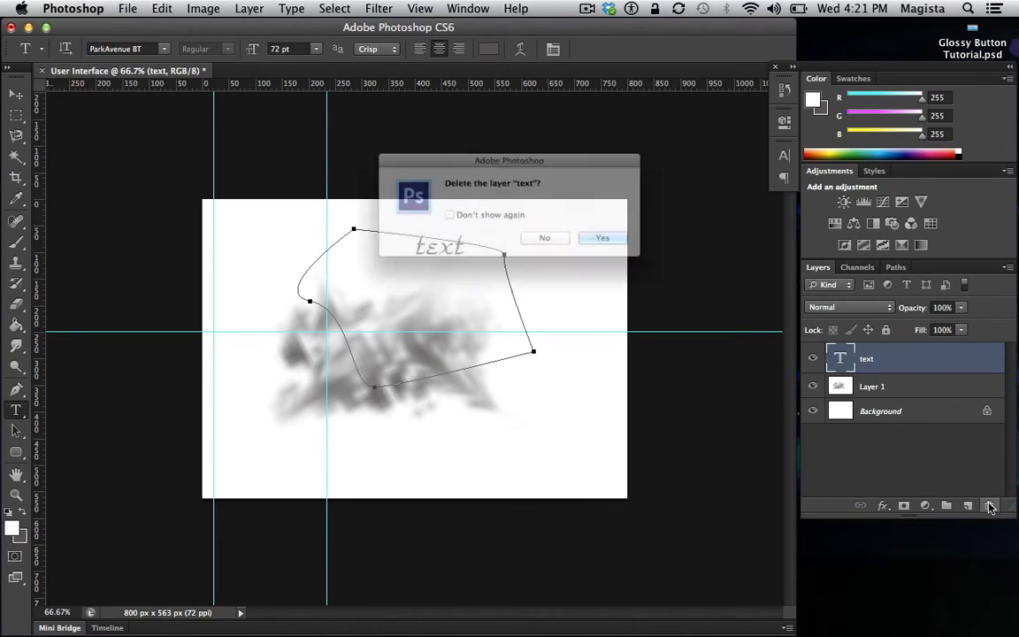
pyautogui.click(644, 251)
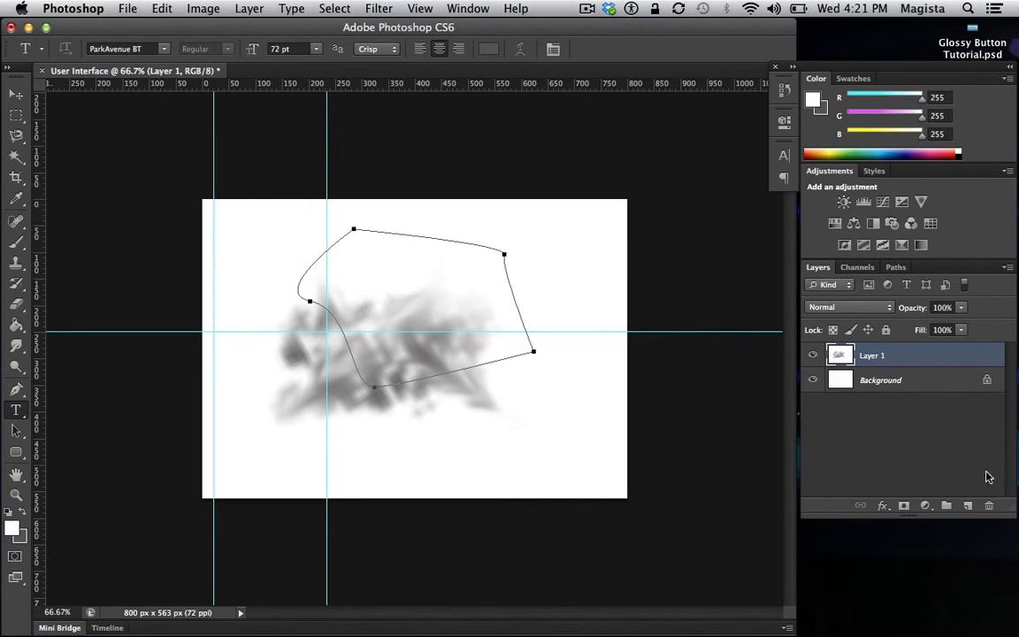
# Step: Add a new empty layer and a layer group above Layer 1, and move the empty layer into the group
pyautogui.click(968, 506)
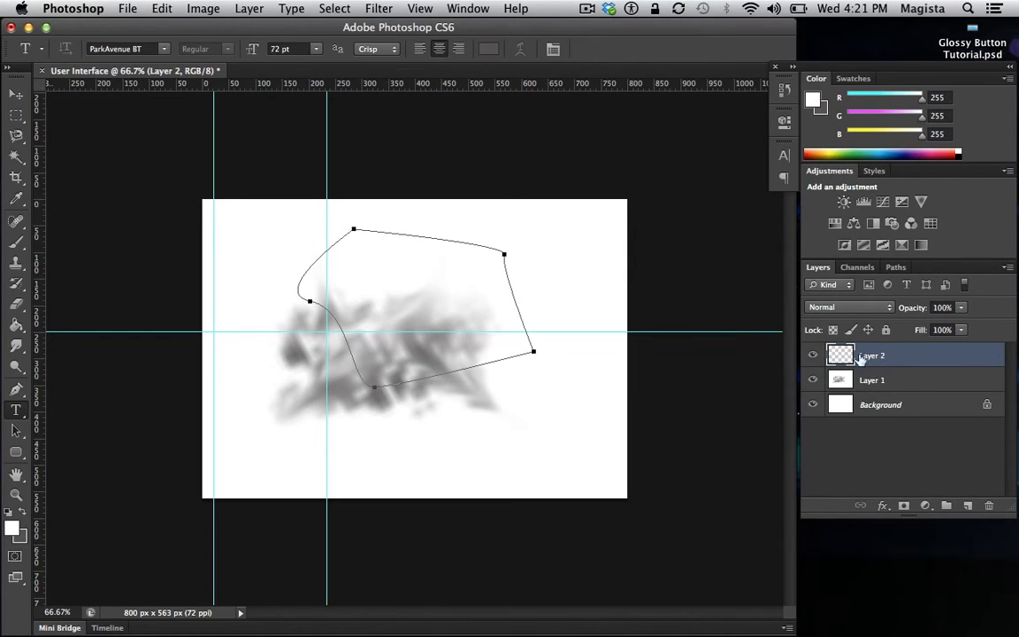
pyautogui.click(947, 506)
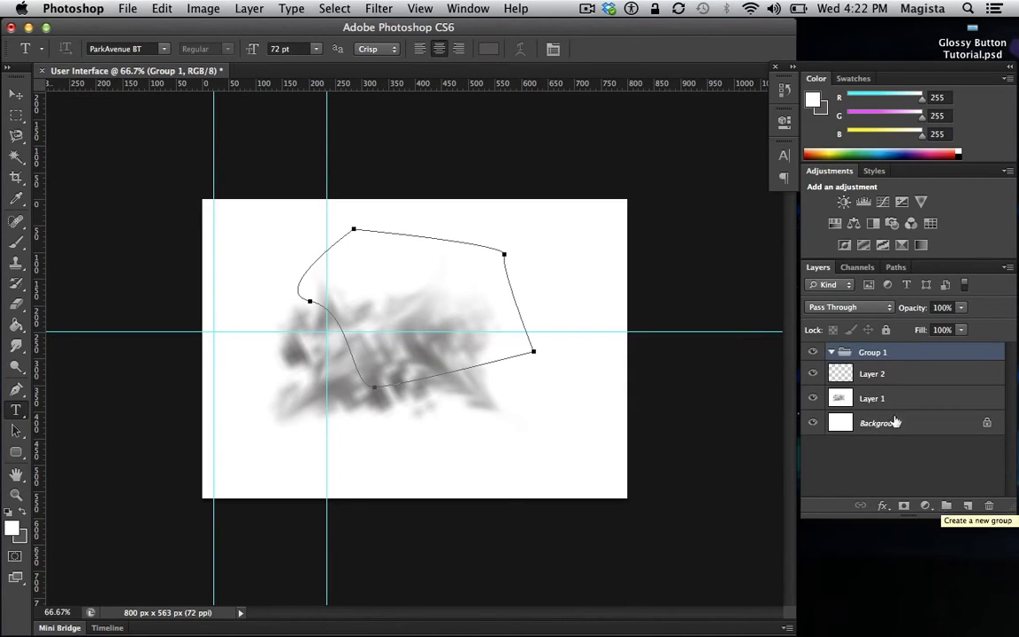
pyautogui.click(904, 377)
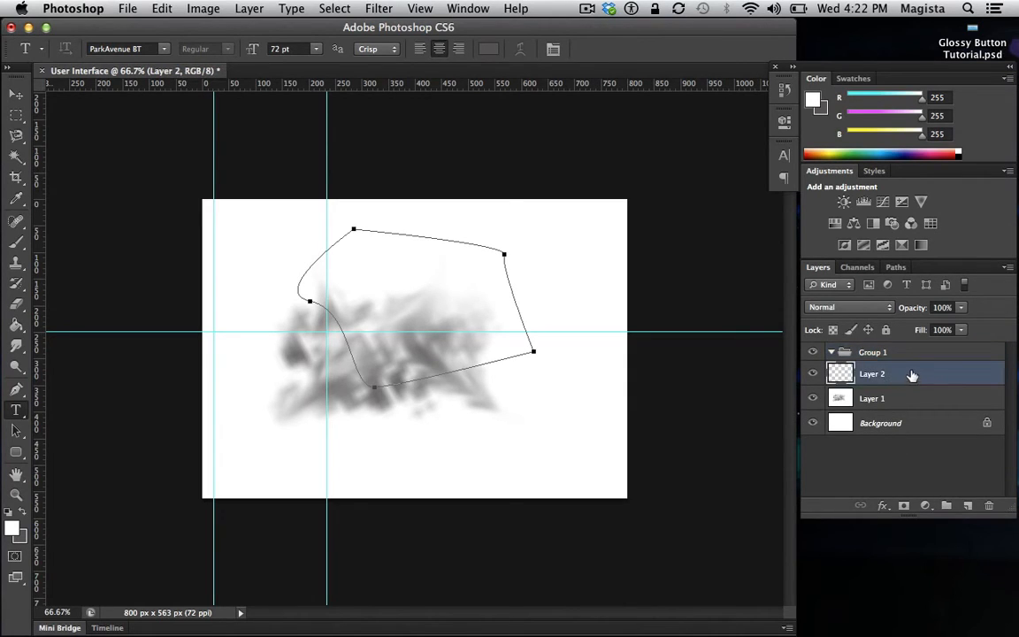
pyautogui.moveTo(912, 376); pyautogui.dragTo(907, 354)
# Step: Collapse and expand the layer group several times to hide and reveal its contents, leaving it expanded
pyautogui.click(833, 352)
pyautogui.click(832, 353)
pyautogui.click(833, 352)
pyautogui.click(833, 353)
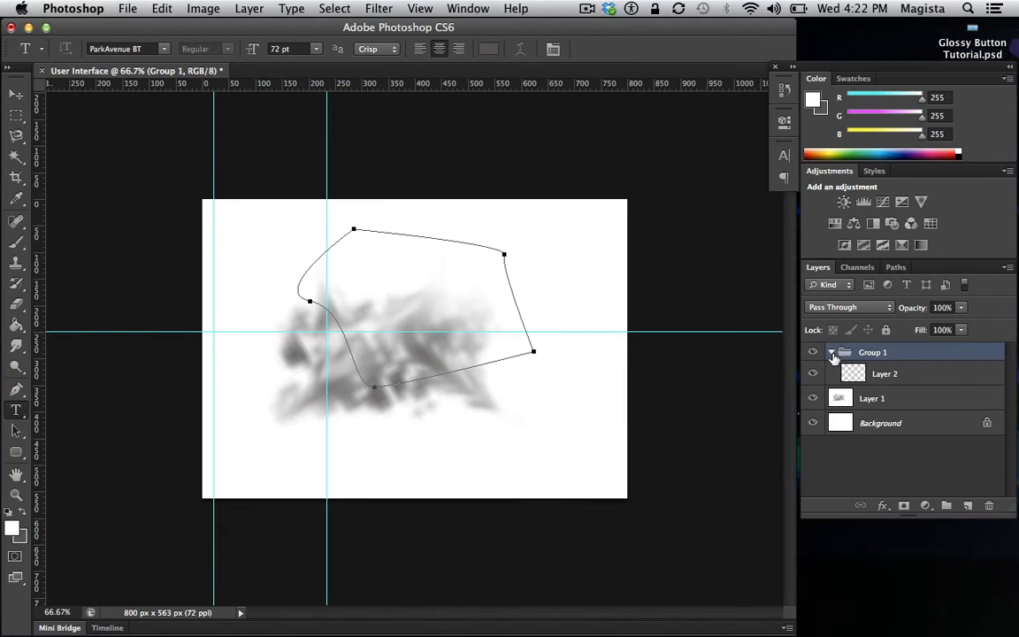
pyautogui.click(832, 353)
pyautogui.click(833, 353)
# Step: Browse the available fill and adjustment layer types without adding one
pyautogui.click(928, 505)
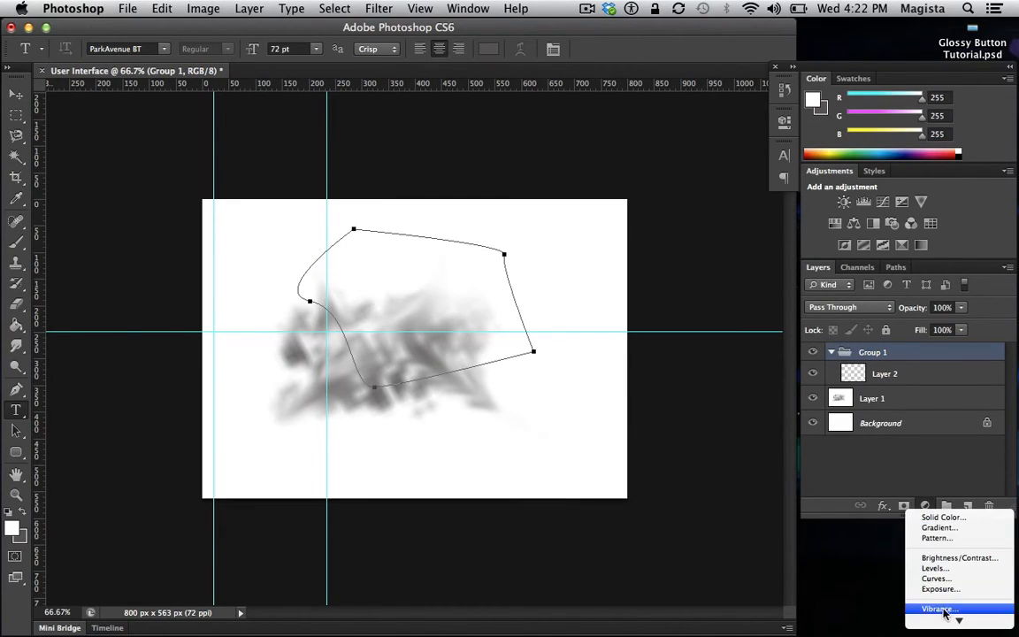
pyautogui.scroll(-3, 961, 485)
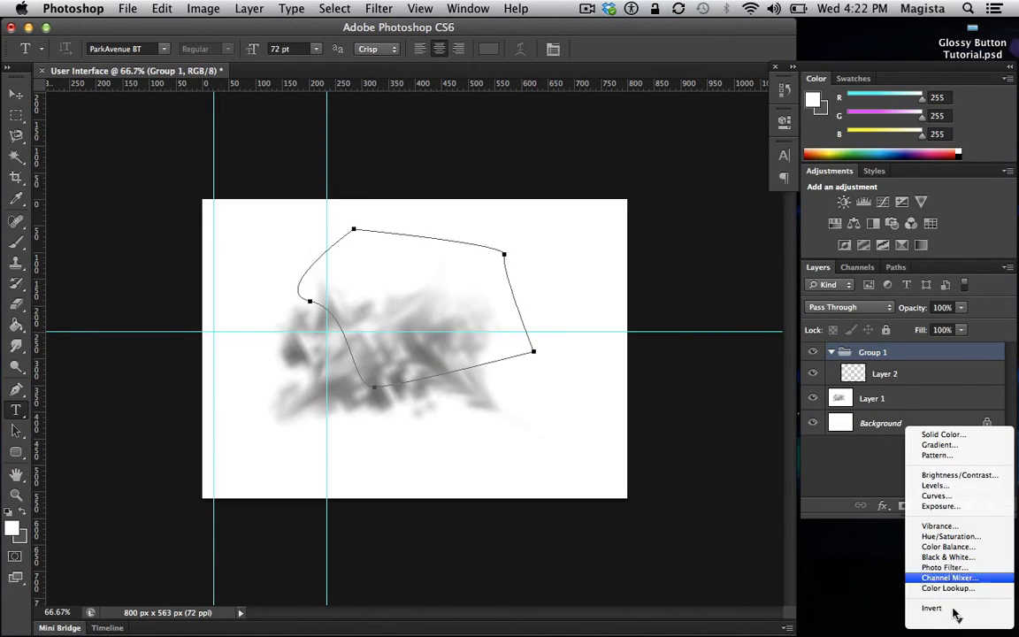
pyautogui.click(861, 476)
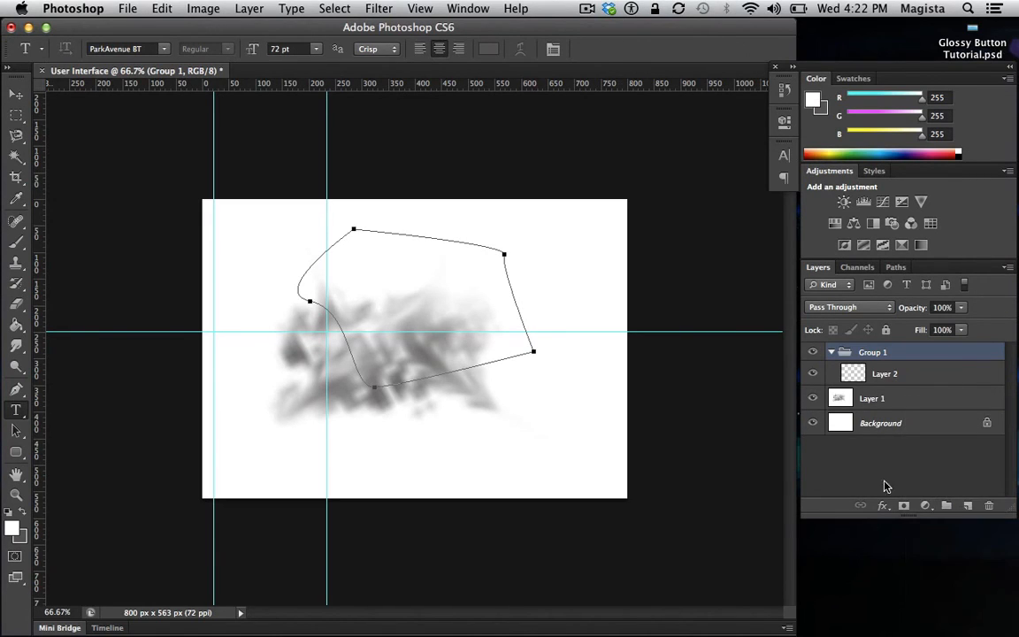
# Step: Select Layer 1 from the canvas with the Move tool, and switch to the Path Selection tool
pyautogui.click(15, 93)
pyautogui.click(443, 296)
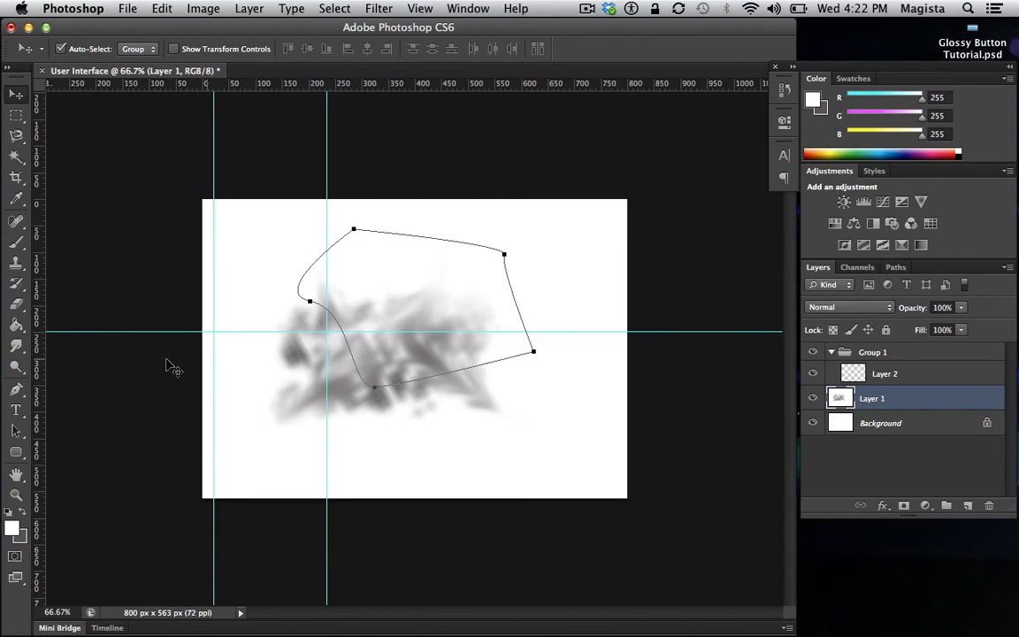
pyautogui.click(15, 431)
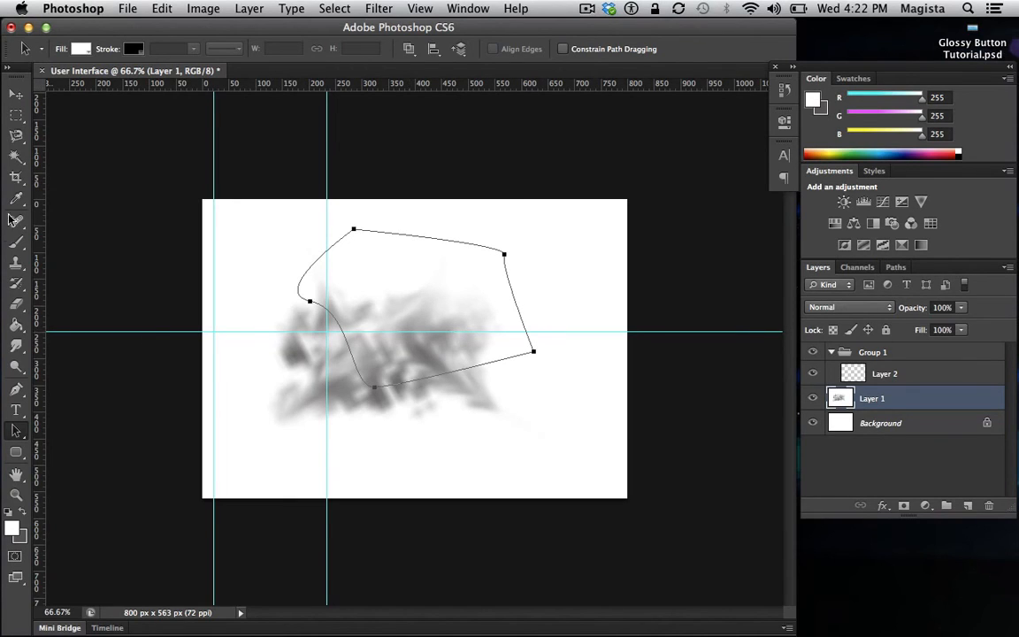
# Step: Try to draw a rounded rectangle over the smudged area, dismissing the error dialogs
pyautogui.click(15, 452)
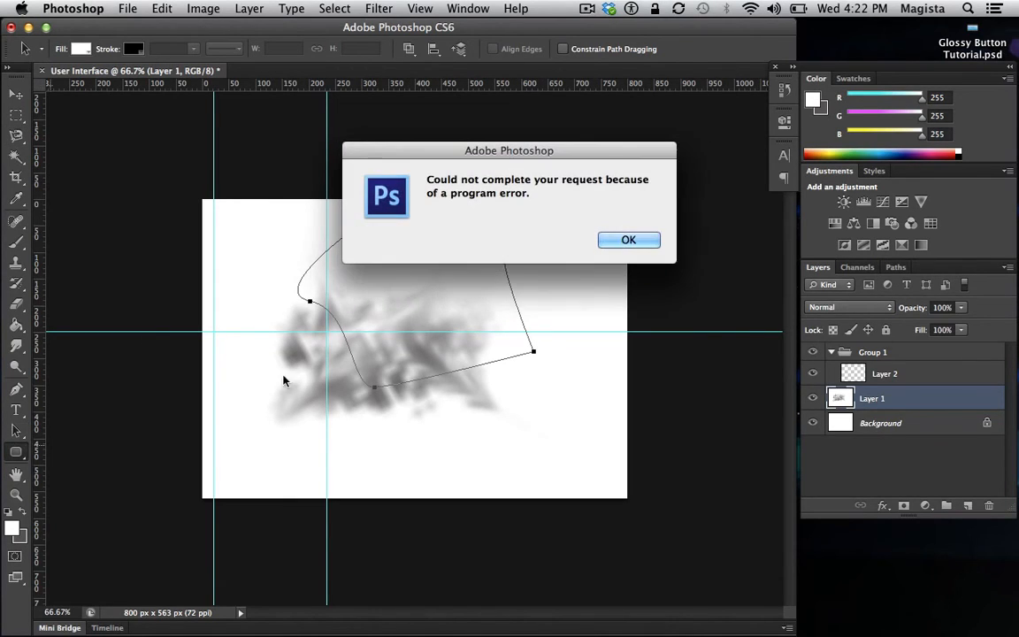
pyautogui.click(626, 240)
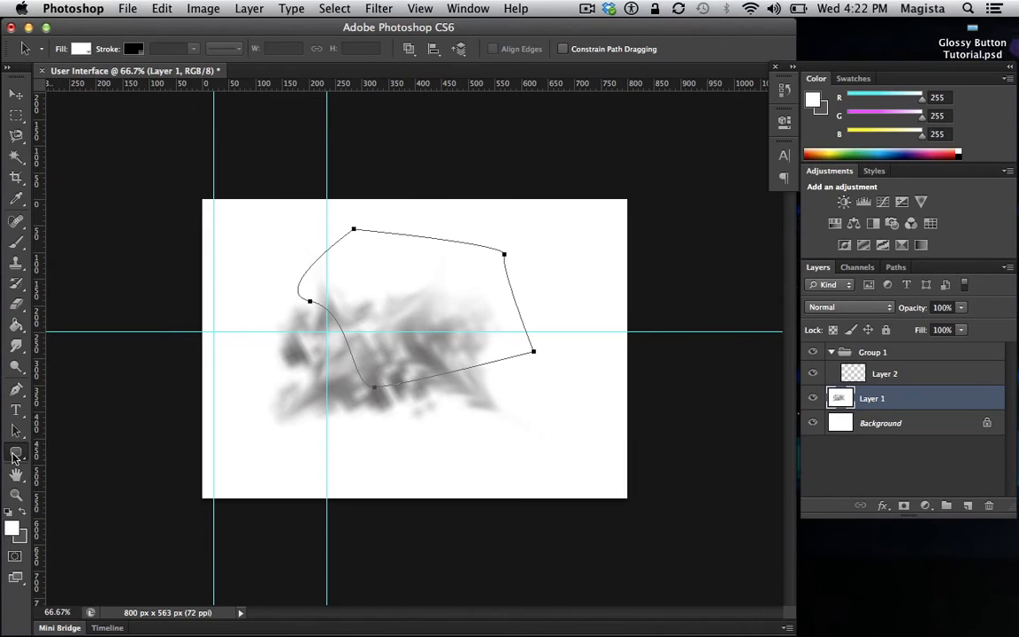
pyautogui.click(15, 453)
pyautogui.click(244, 244)
pyautogui.moveTo(249, 243); pyautogui.dragTo(551, 422)
pyautogui.click(643, 239)
# Step: Select Layer 2 in the group and view the list of layer effects without applying one
pyautogui.click(885, 374)
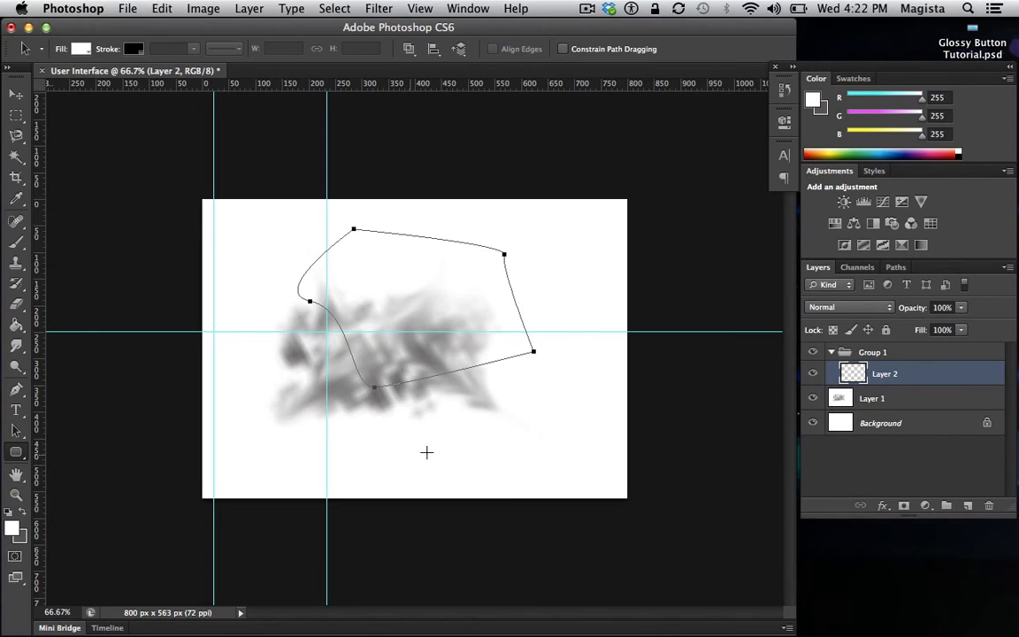
pyautogui.click(889, 511)
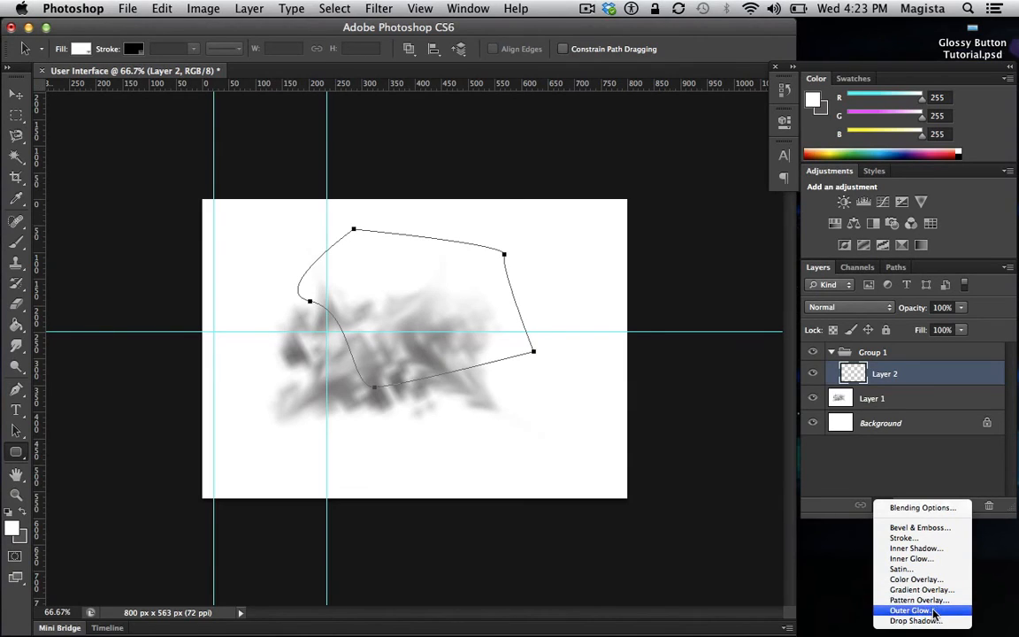
pyautogui.click(905, 473)
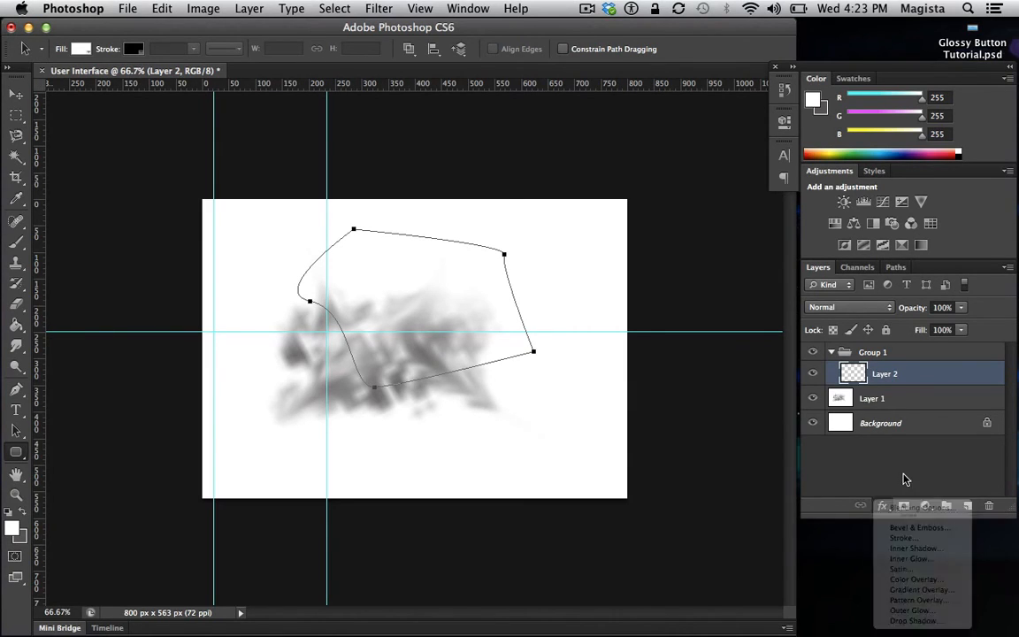
# Step: View the layer commands available for Layer 2 and for Layer 1 without choosing any
pyautogui.rightClick(895, 375)
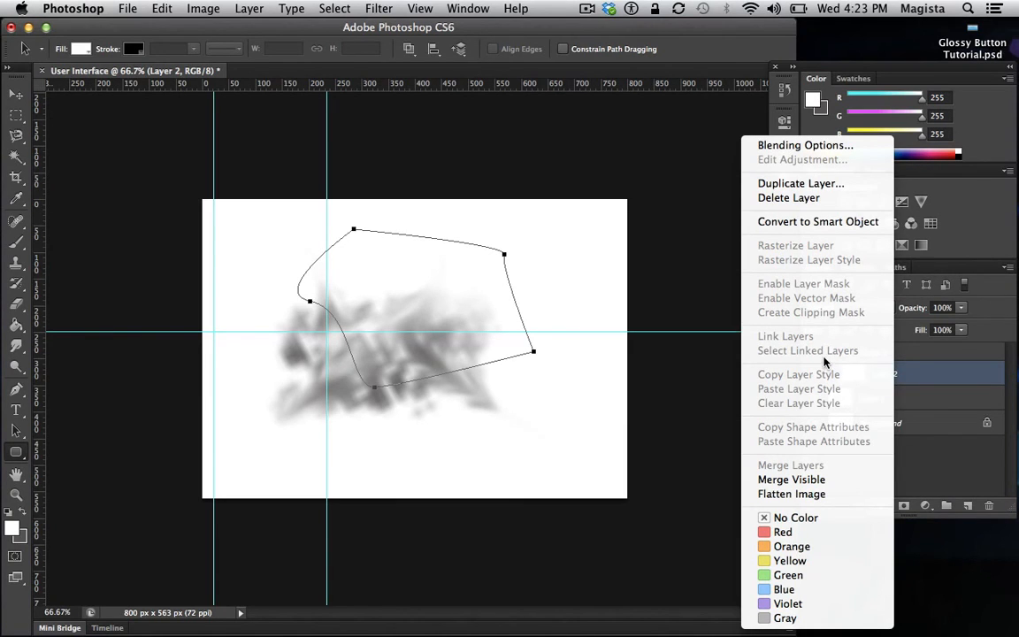
pyautogui.click(940, 336)
pyautogui.click(916, 400)
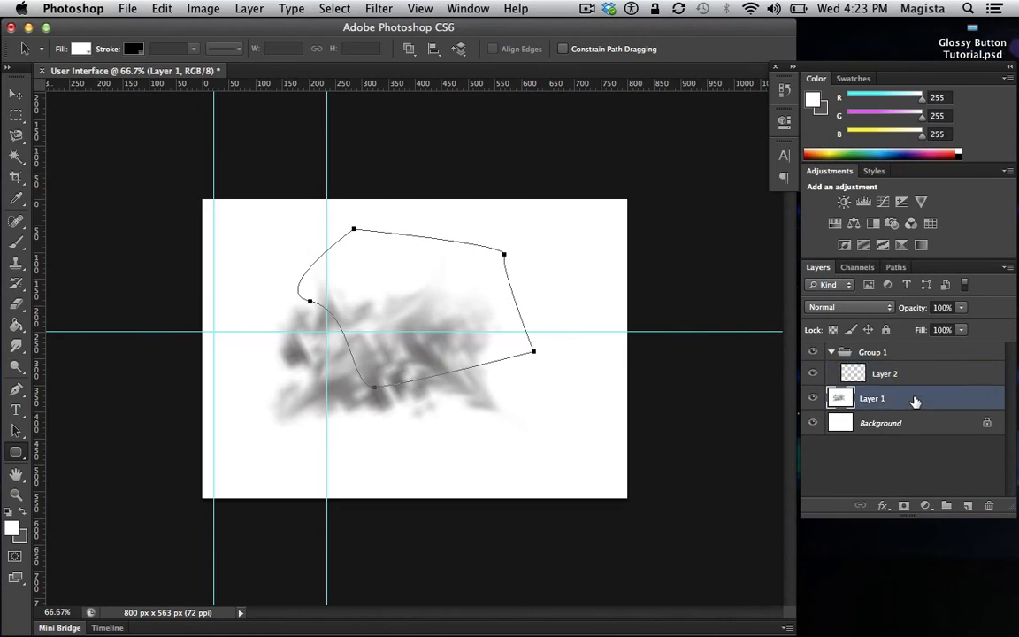
pyautogui.rightClick(916, 400)
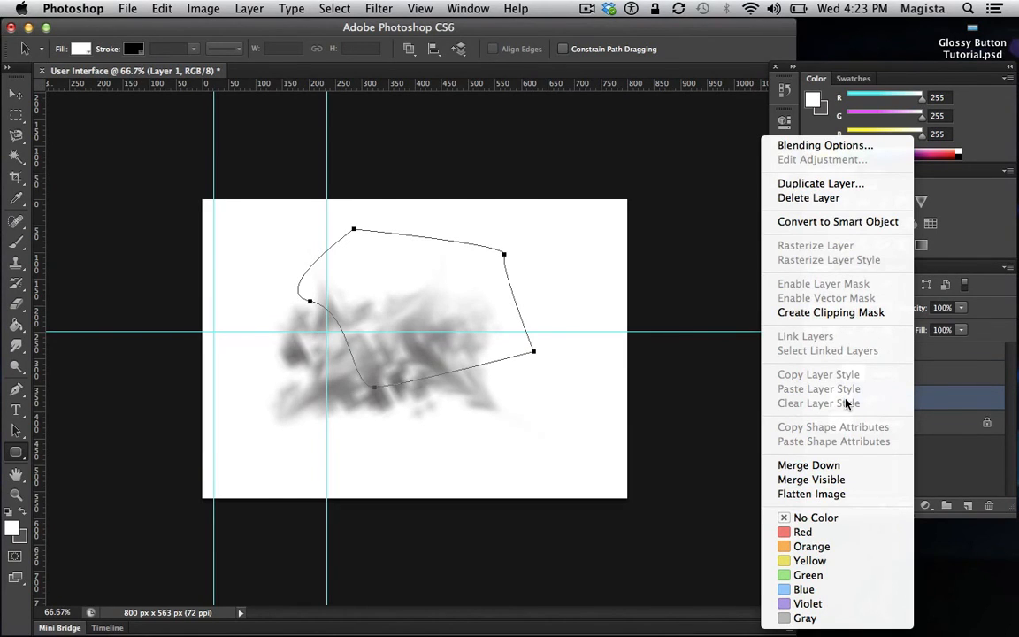
pyautogui.click(973, 369)
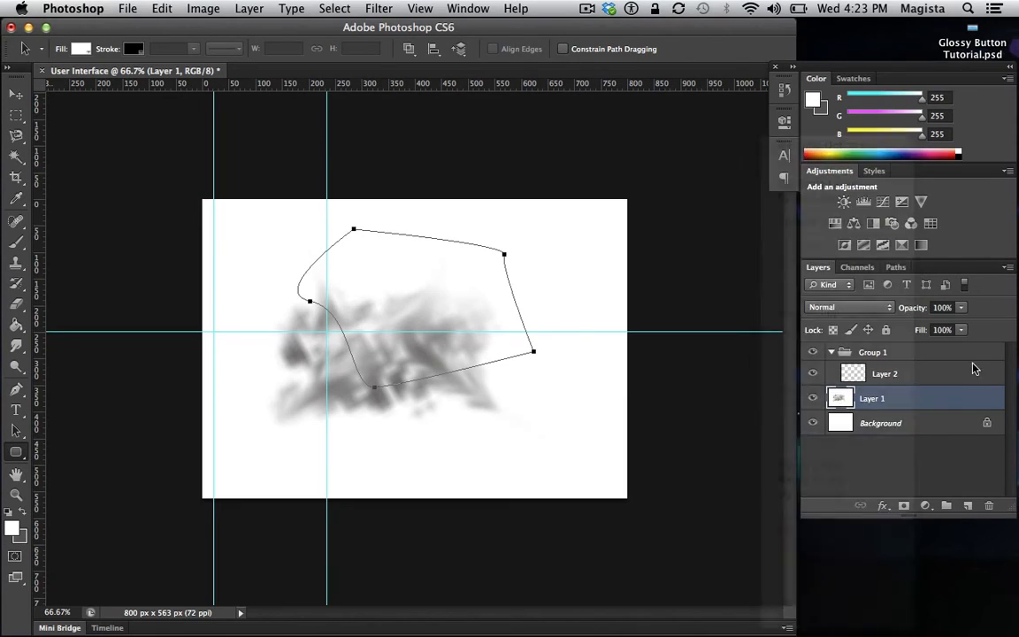
# Step: Open the Layer Style settings of Layer 1 and enable Bevel & Emboss
pyautogui.doubleClick(892, 396)
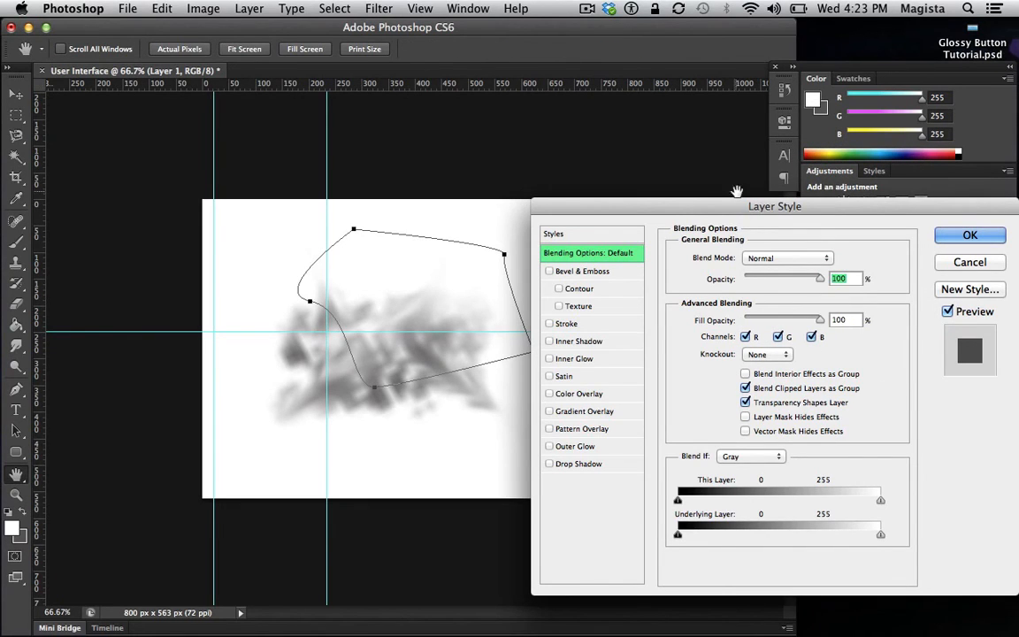
pyautogui.click(576, 274)
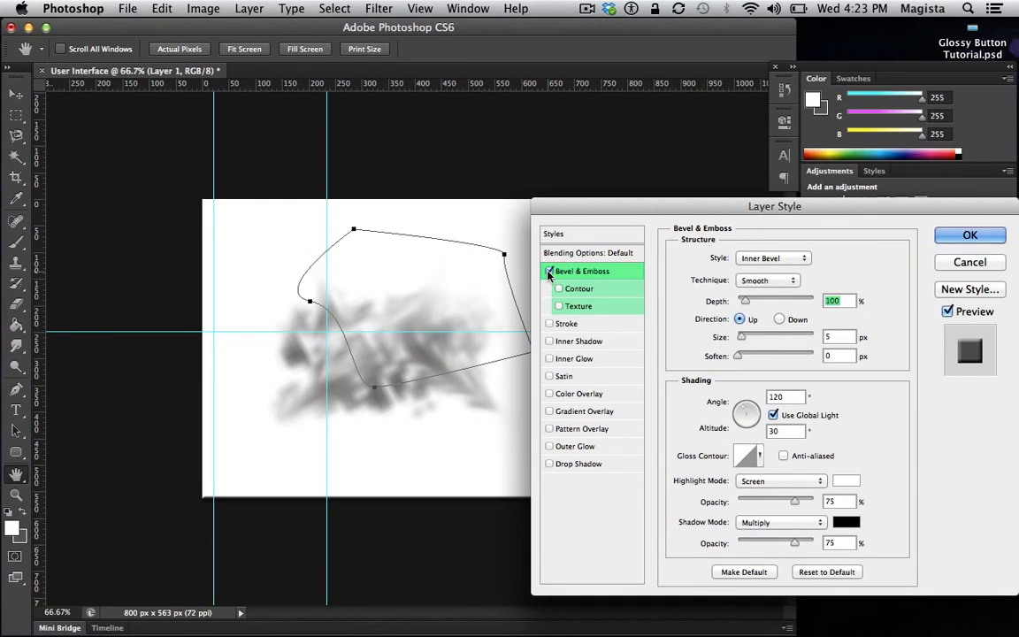
# Step: Preview the Stroke and Inner Shadow effects on Layer 1, together and separately, and turn both off
pyautogui.click(550, 323)
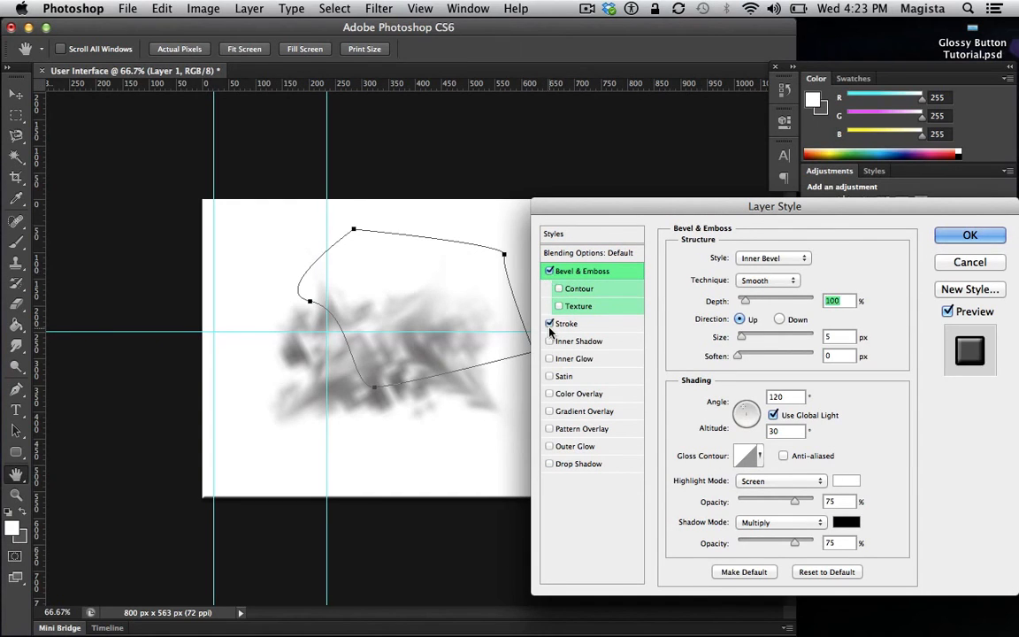
pyautogui.click(572, 341)
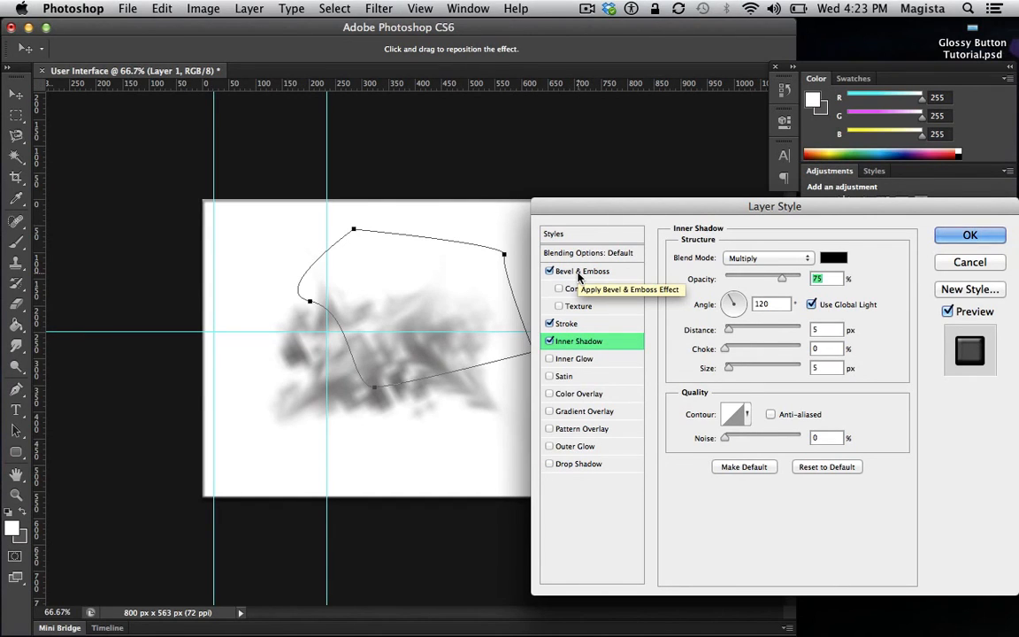
pyautogui.click(549, 323)
pyautogui.click(549, 341)
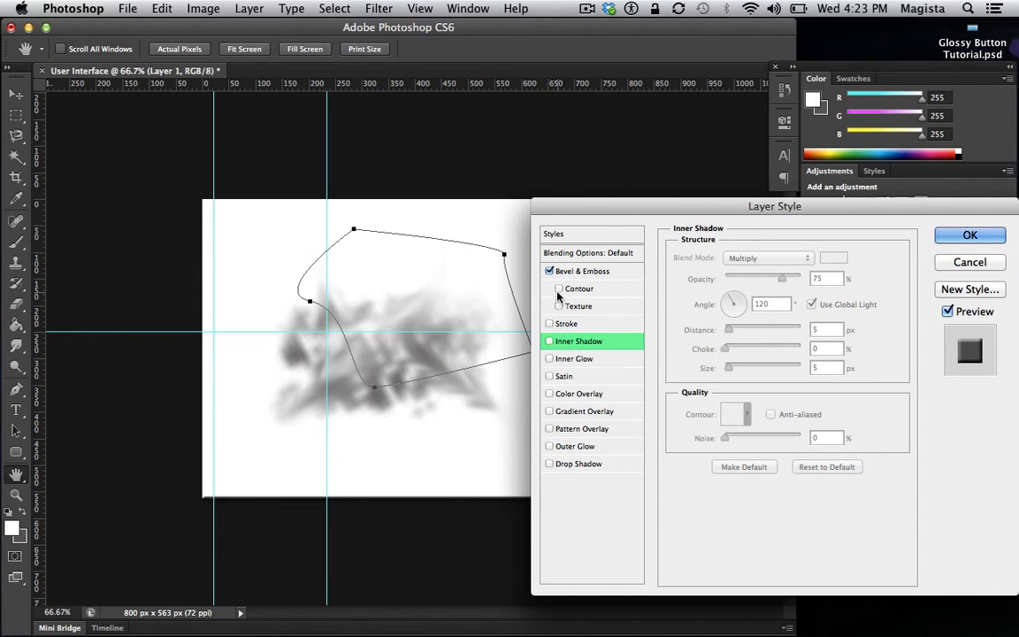
pyautogui.click(549, 323)
pyautogui.click(550, 324)
pyautogui.click(549, 340)
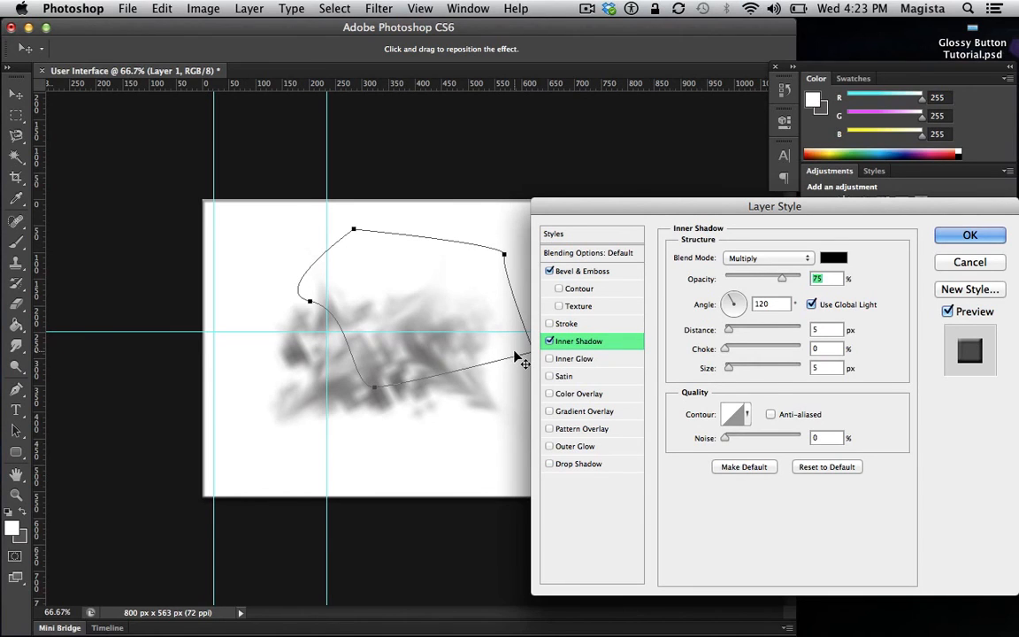
pyautogui.click(549, 341)
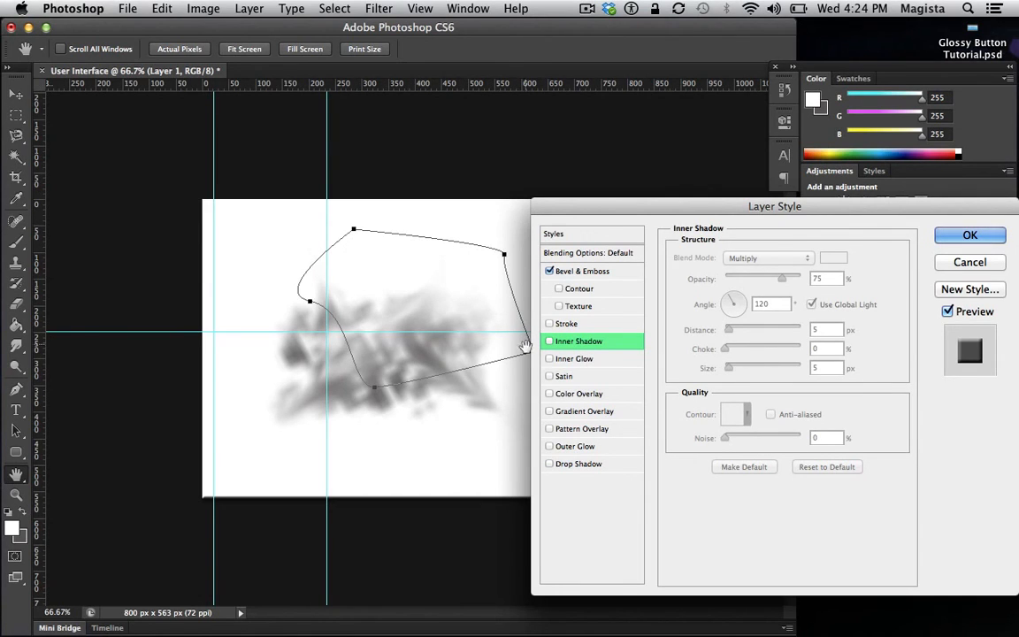
# Step: Preview Inner Glow and Satin on Layer 1 one after the other, turning each off again
pyautogui.click(587, 358)
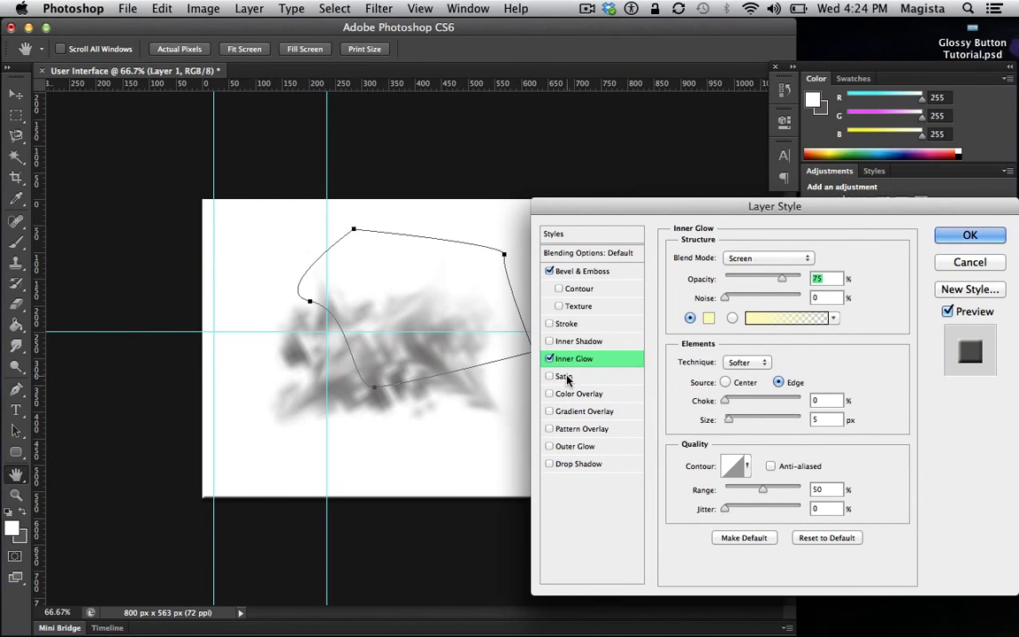
pyautogui.click(548, 359)
pyautogui.click(550, 376)
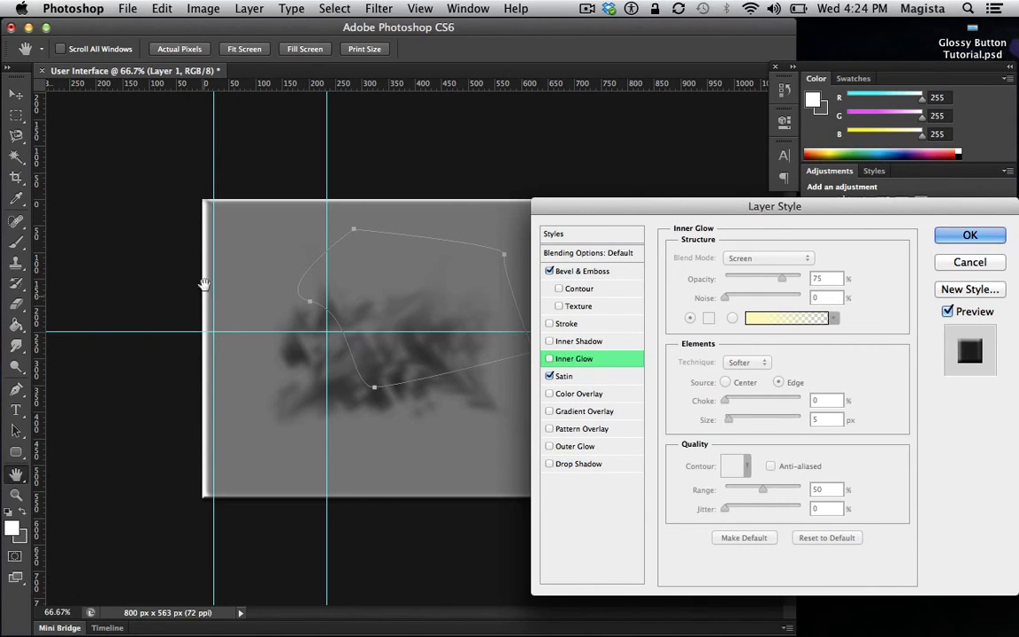
pyautogui.click(549, 376)
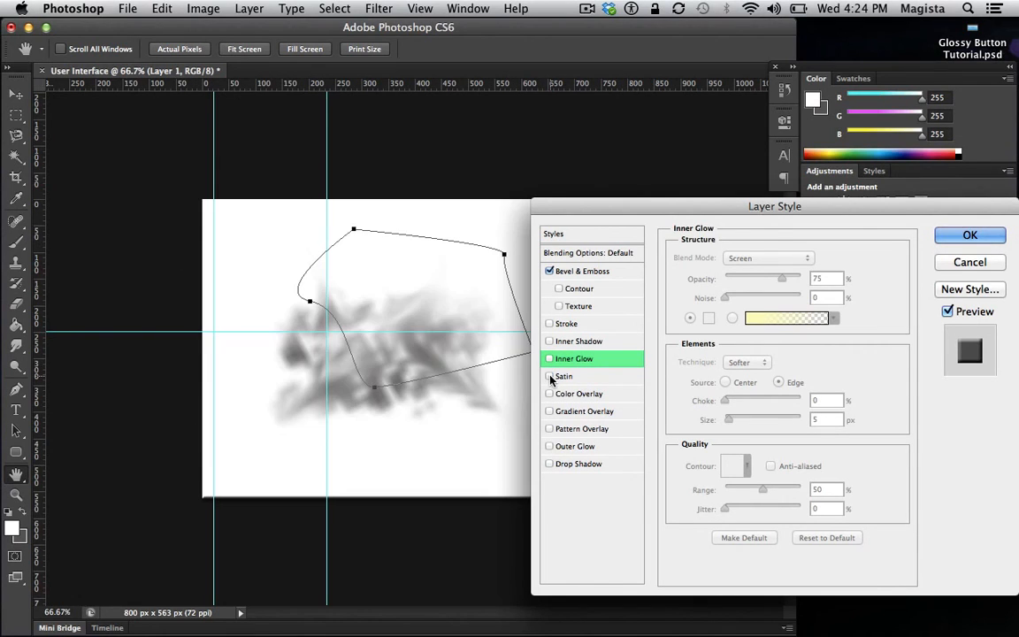
# Step: Preview Color Overlay and Gradient Overlay on Layer 1 one after the other, turning each off again
pyautogui.click(549, 394)
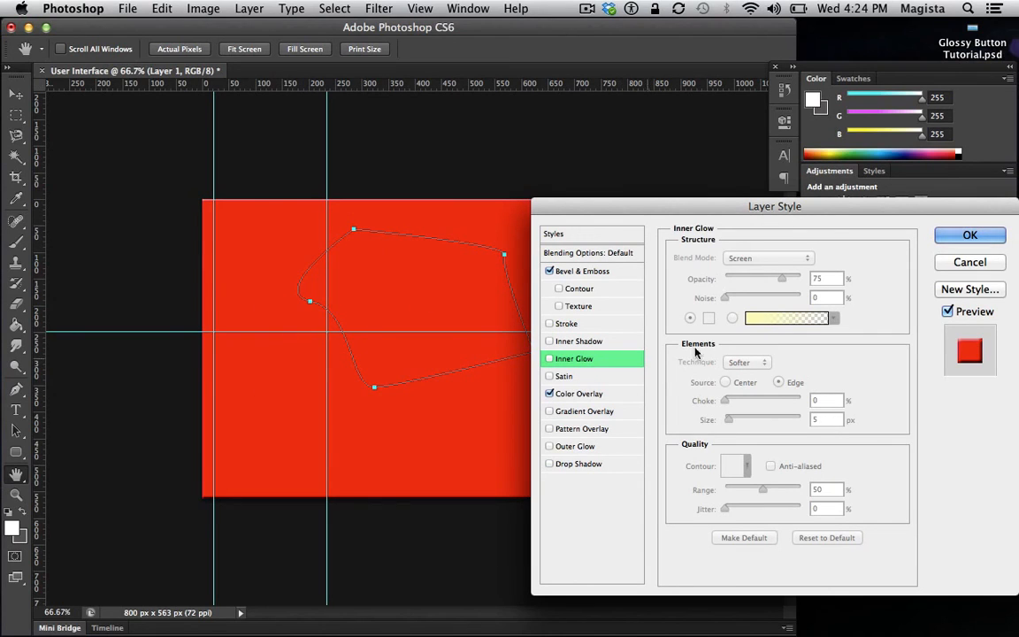
pyautogui.click(550, 394)
pyautogui.click(549, 411)
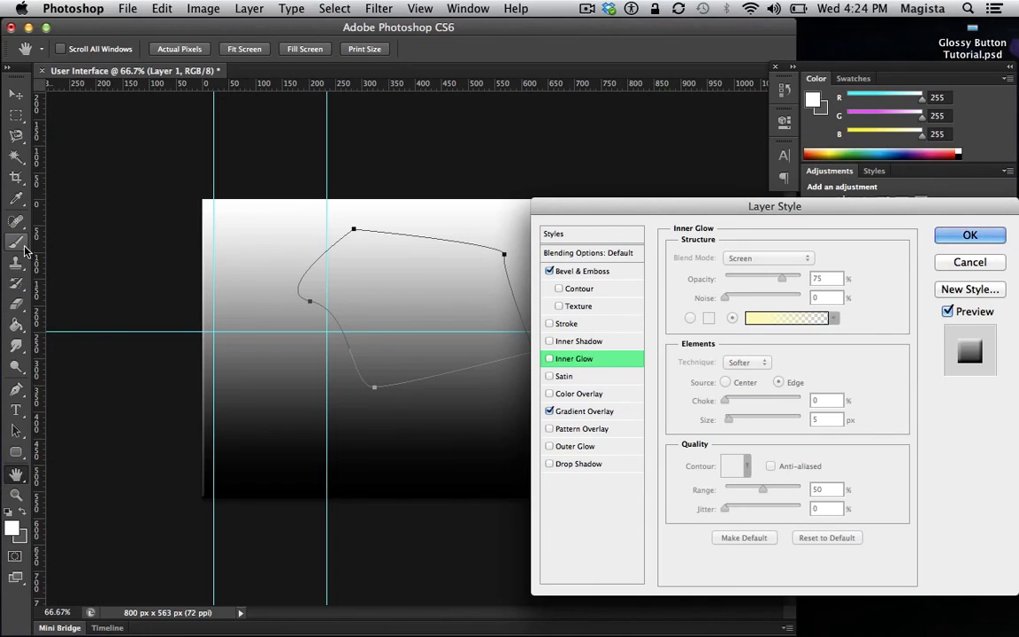
pyautogui.click(549, 412)
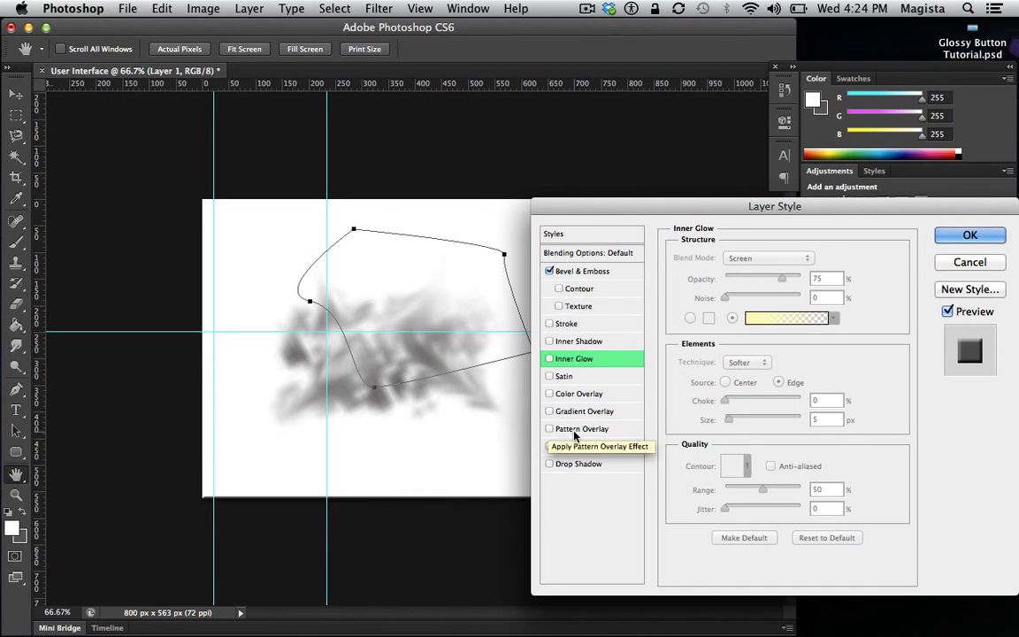
# Step: Enable Pattern Overlay on Layer 1 and display its settings
pyautogui.click(548, 431)
pyautogui.click(580, 428)
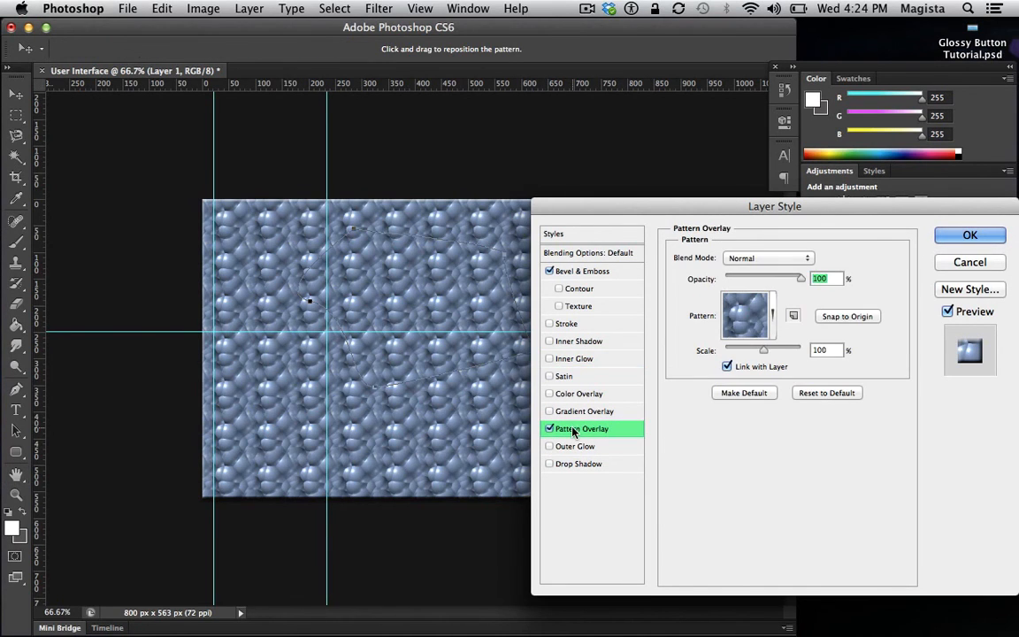
# Step: Browse the pattern presets and blend modes available for Layer 1's Pattern Overlay without changing them, and turn the effect off
pyautogui.click(773, 316)
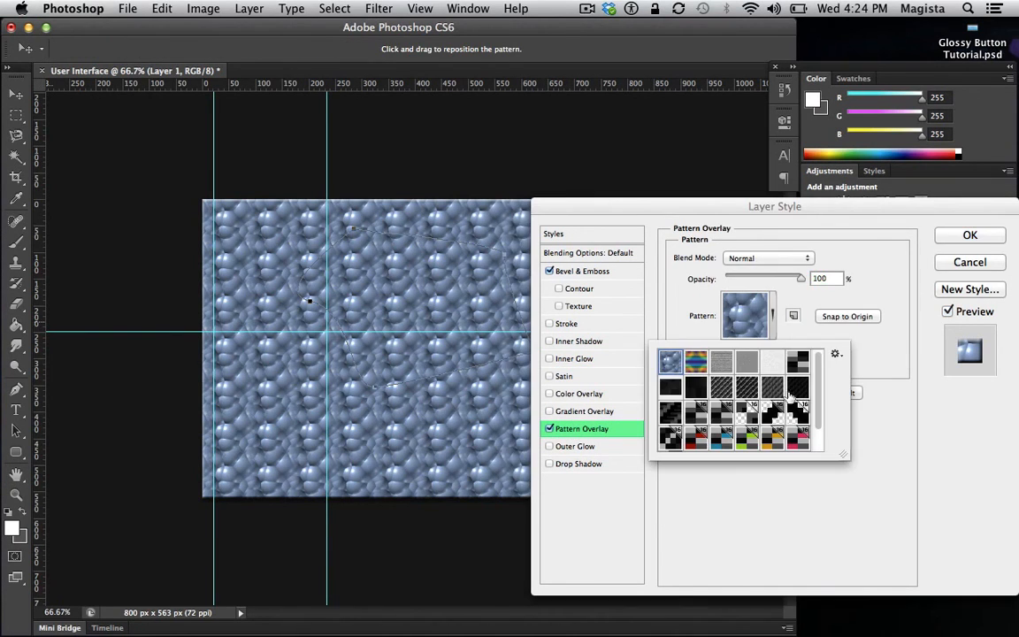
pyautogui.click(799, 314)
pyautogui.click(766, 257)
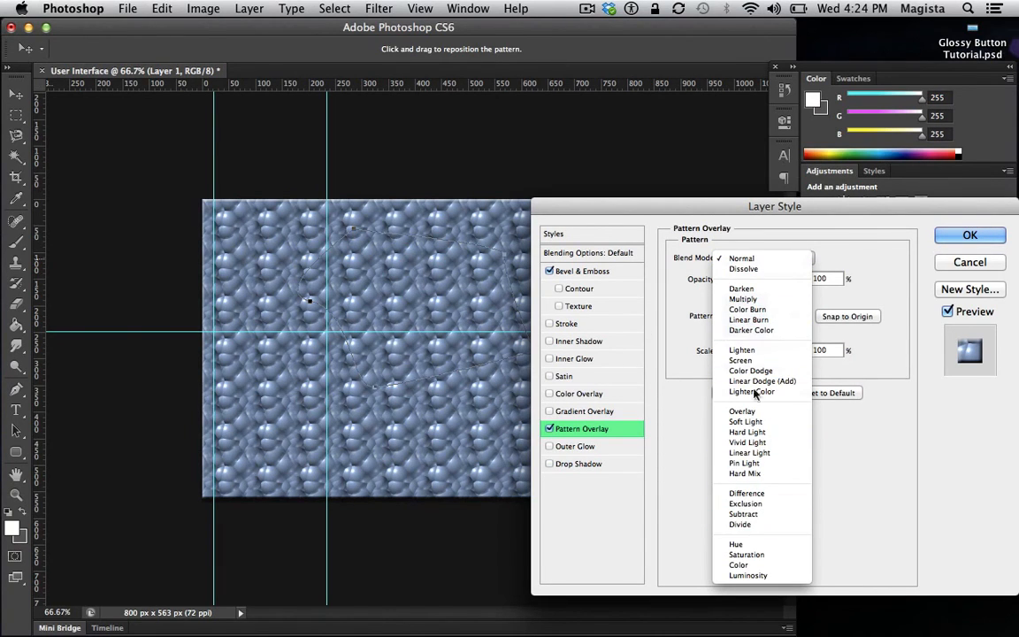
pyautogui.click(684, 461)
pyautogui.click(549, 428)
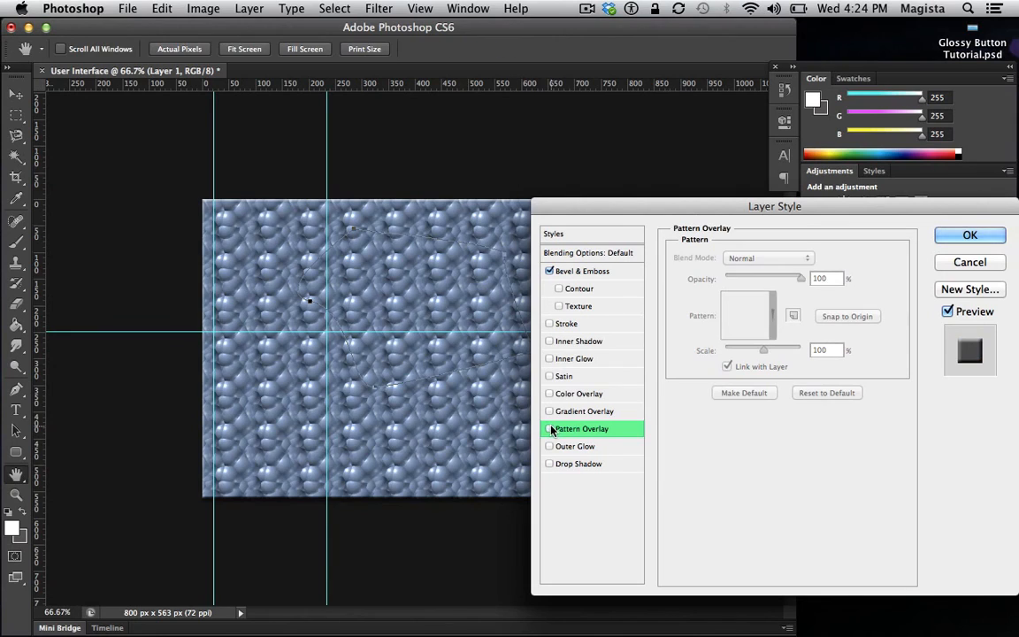
# Step: Preview Outer Glow and Drop Shadow on Layer 1 one after the other, turn them and Bevel & Emboss off, and accept the layer style
pyautogui.click(549, 446)
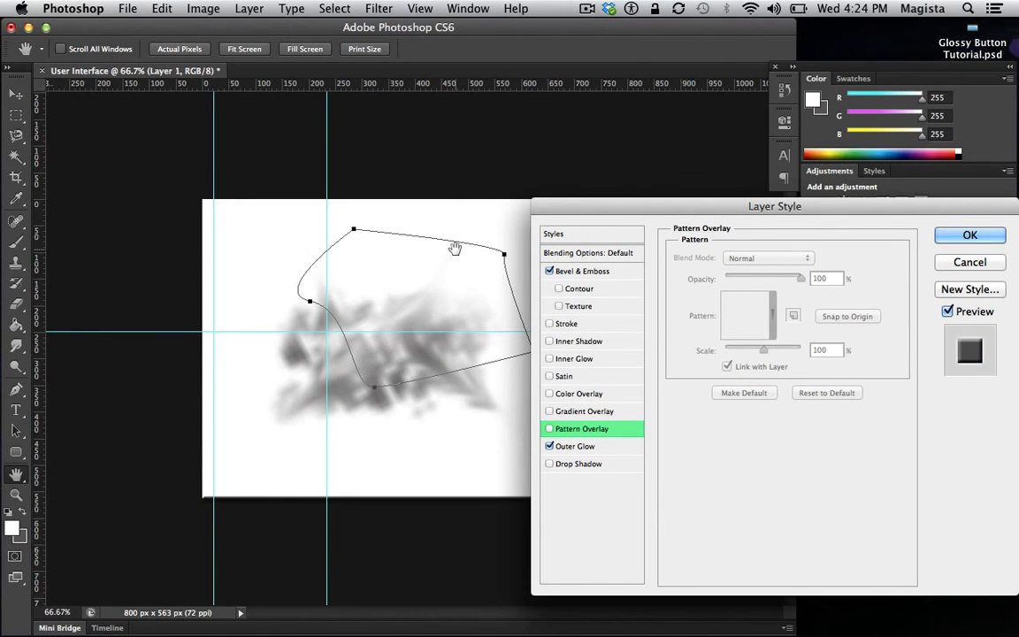
pyautogui.click(549, 447)
pyautogui.click(549, 463)
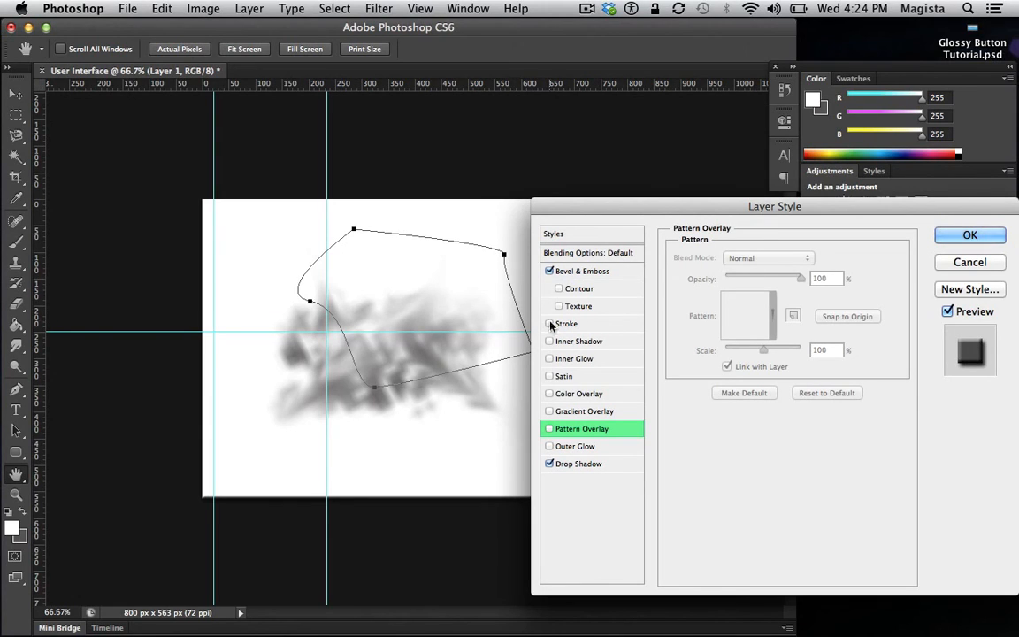
pyautogui.click(549, 464)
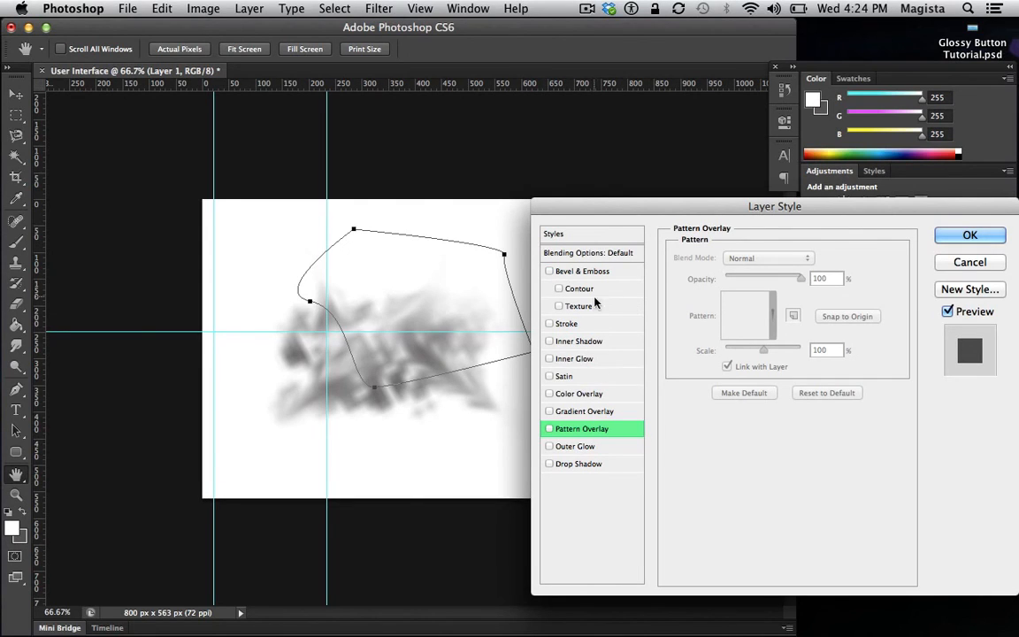
pyautogui.click(961, 240)
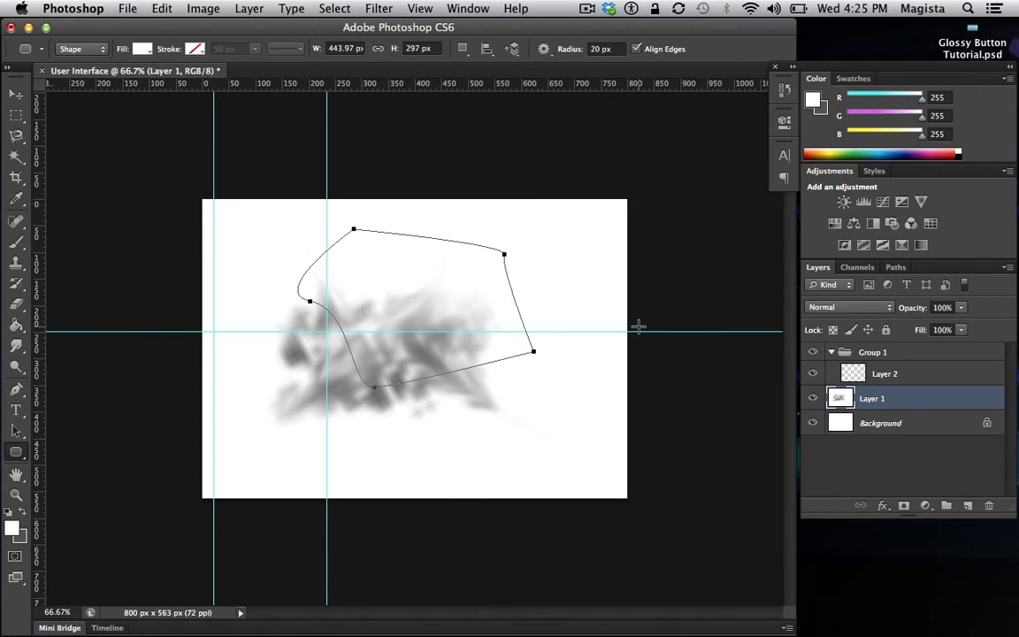